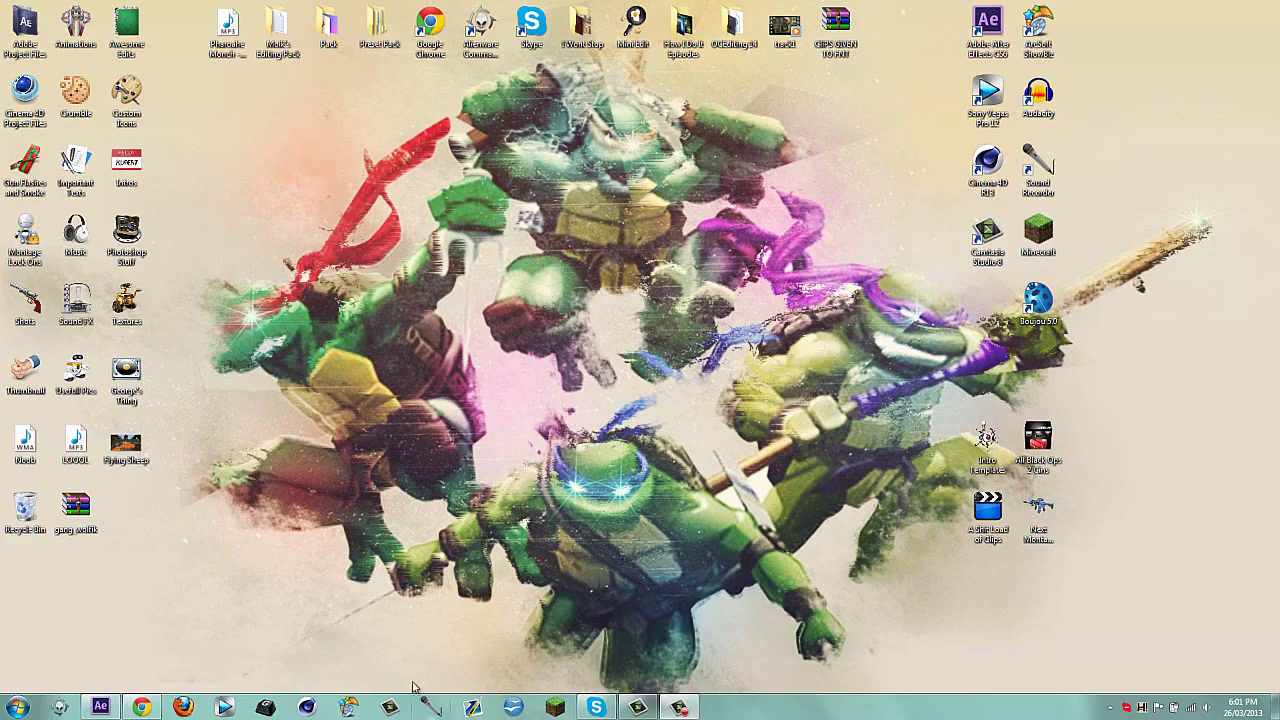
- Switch to Chrome and view the contest edit video on YouTube
left_click(141, 707)
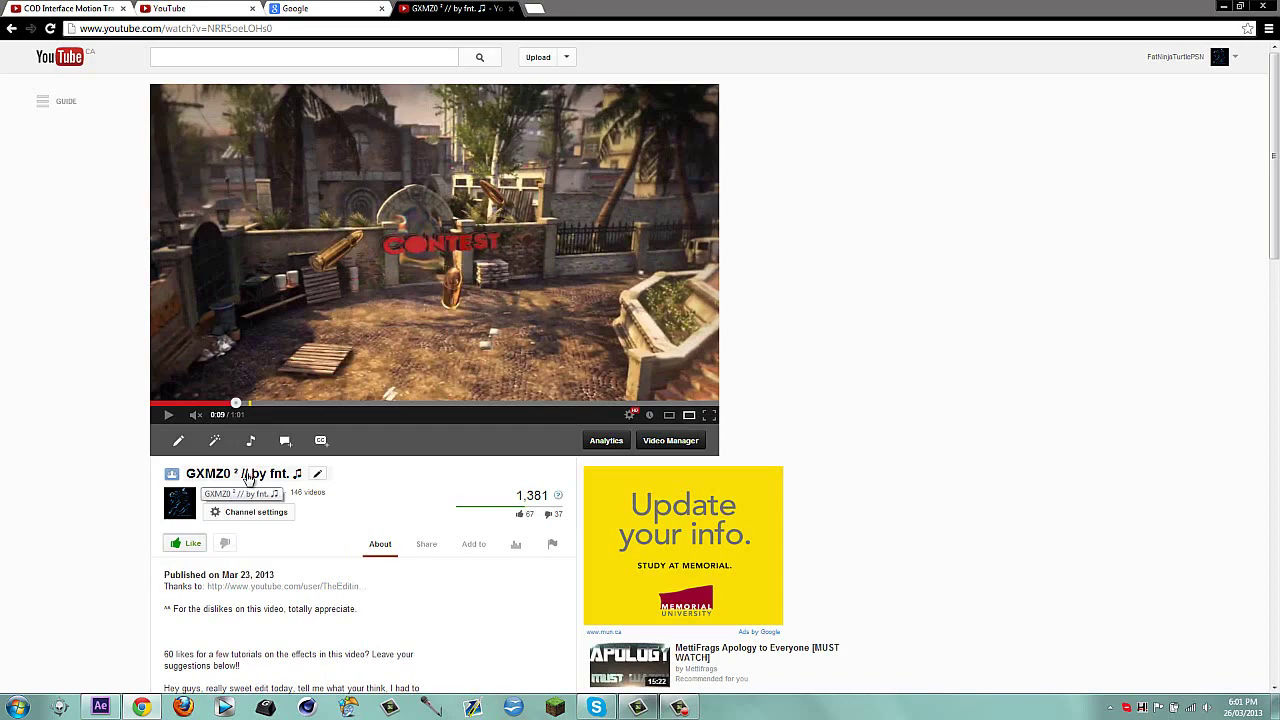
left_click(380, 342)
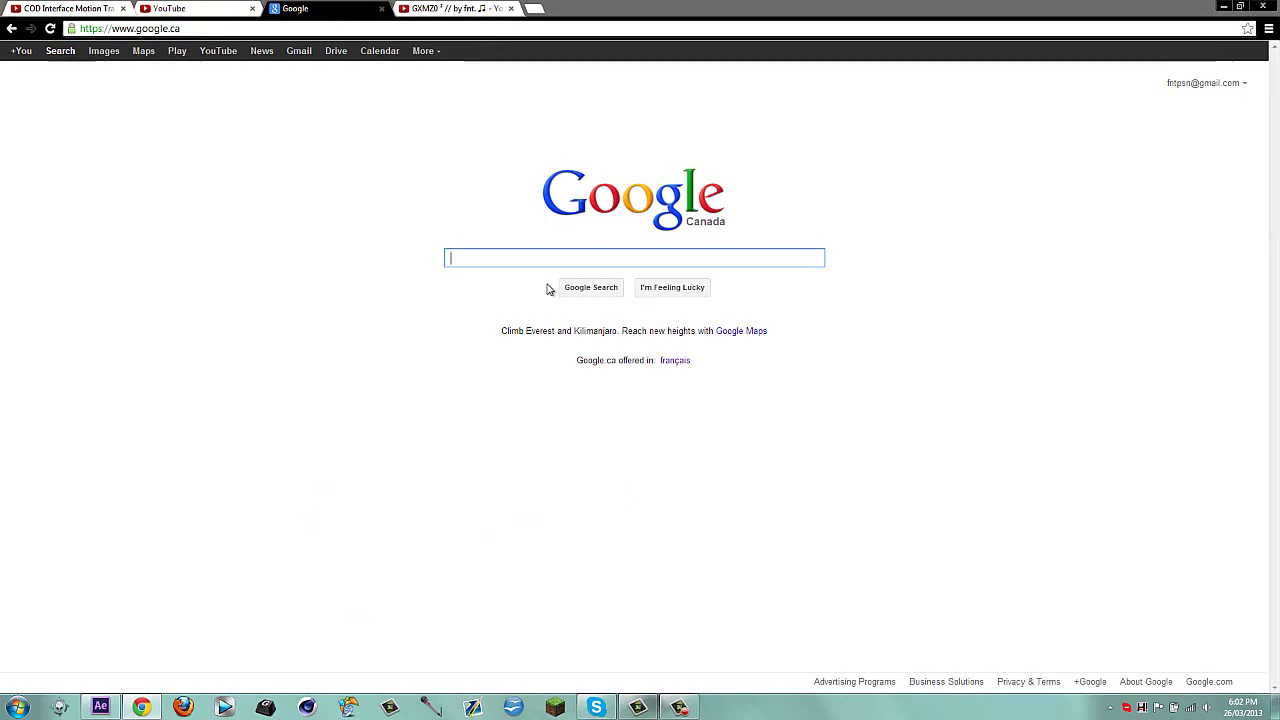
type("do t")
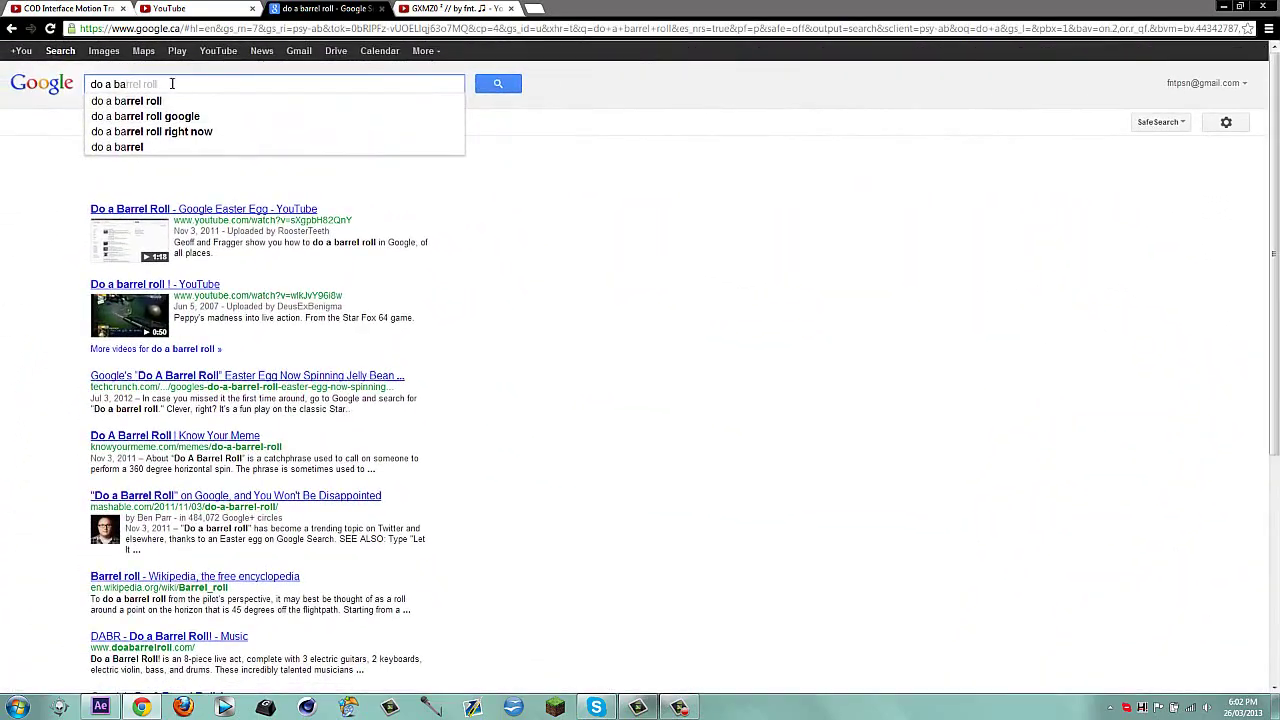
left_click_drag(172, 84, 90, 84)
key("BackSpace")
left_click(381, 8)
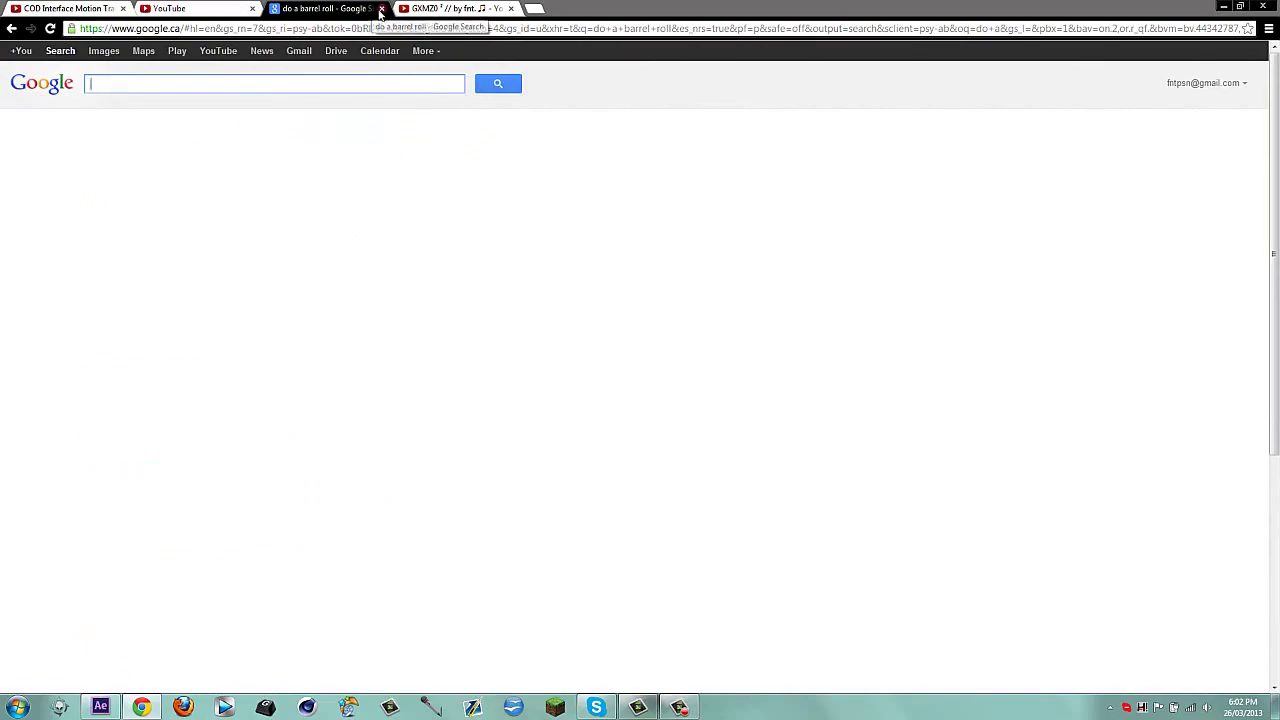
left_click(141, 707)
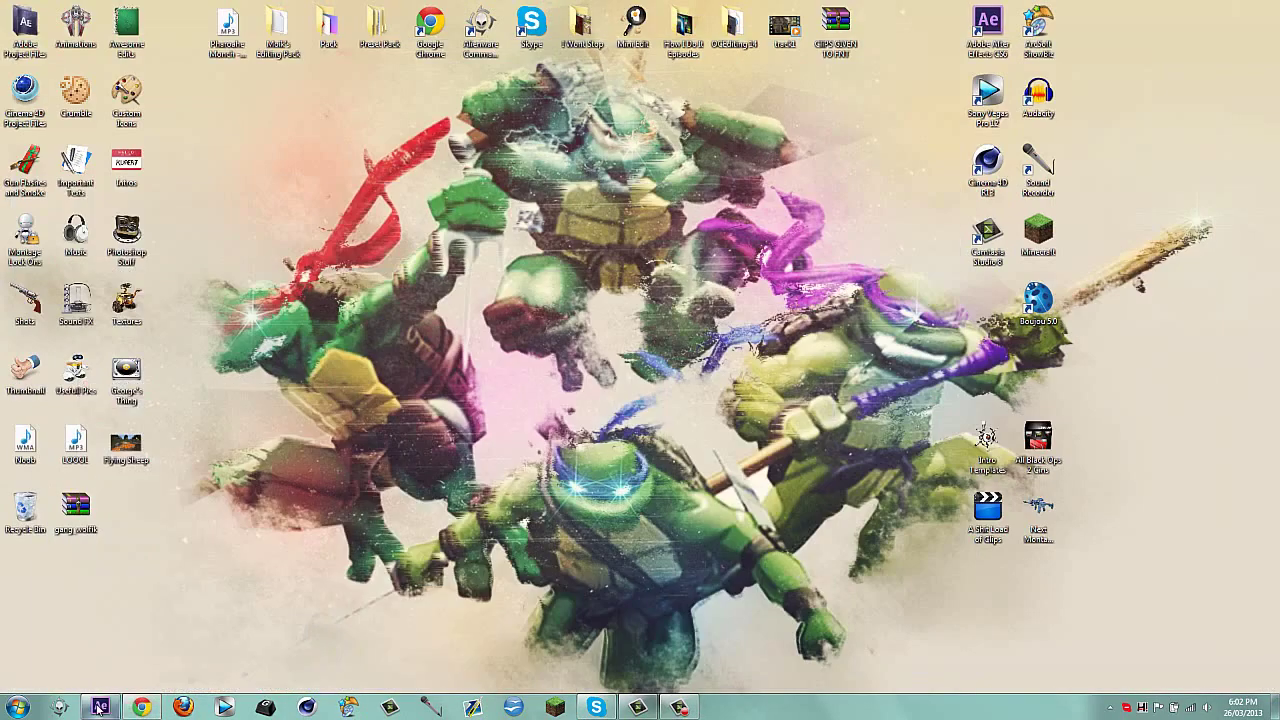
- Switch to After Effects and create a new composition from the track1.m4v footage
left_click(100, 707)
left_click(40, 171)
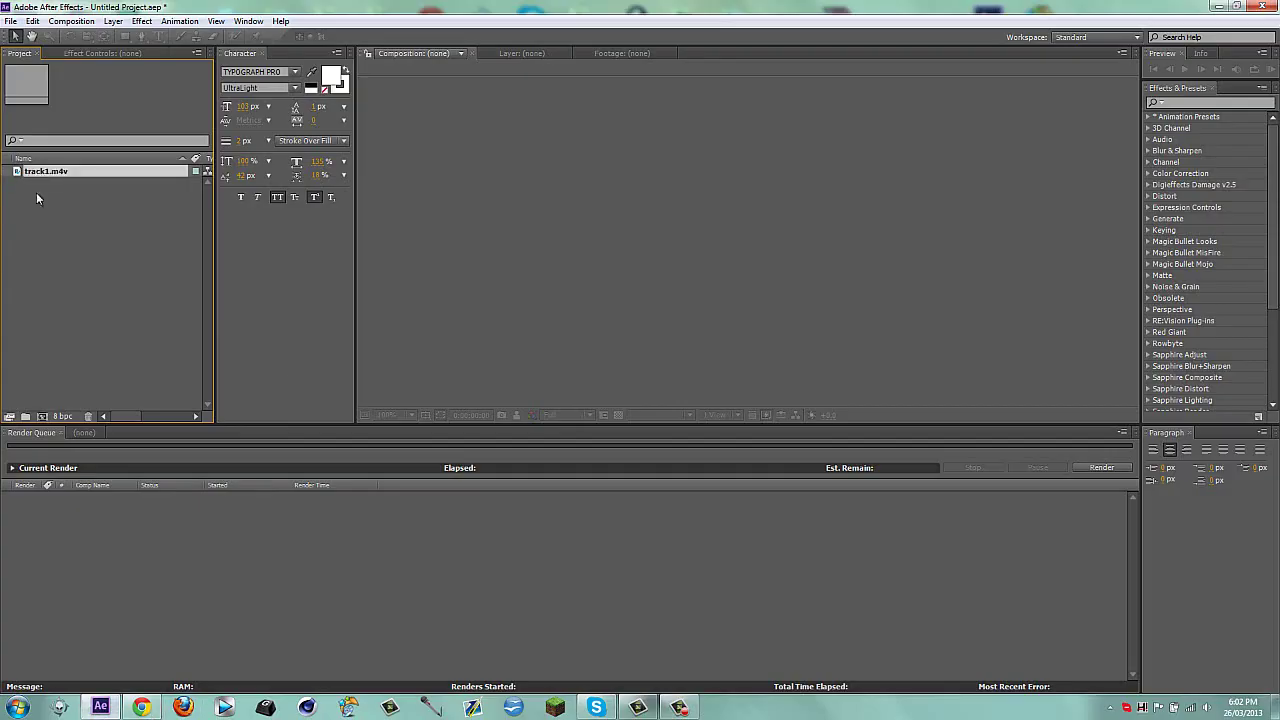
left_click_drag(44, 427, 25, 416)
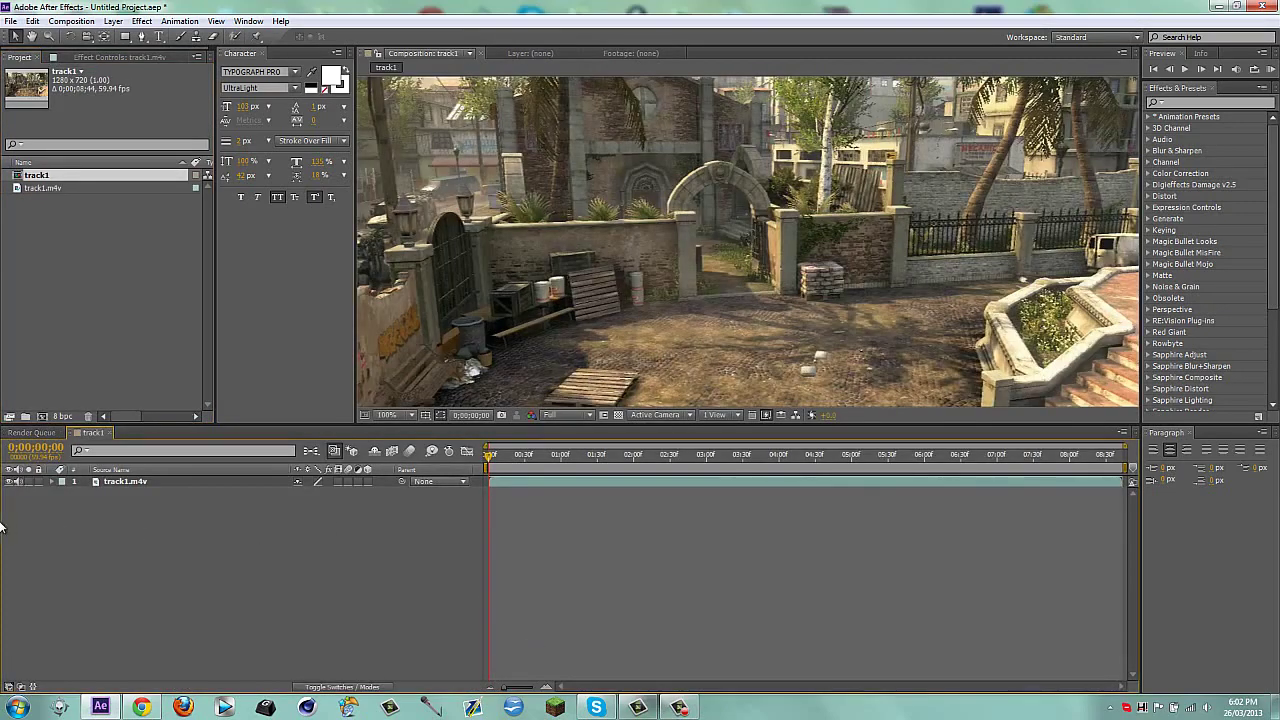
- Add an adjustment layer above track1.m4v in the composition and rename it Distort
left_click_drag(543, 458, 650, 457)
scroll(721, 243, "down", 1)
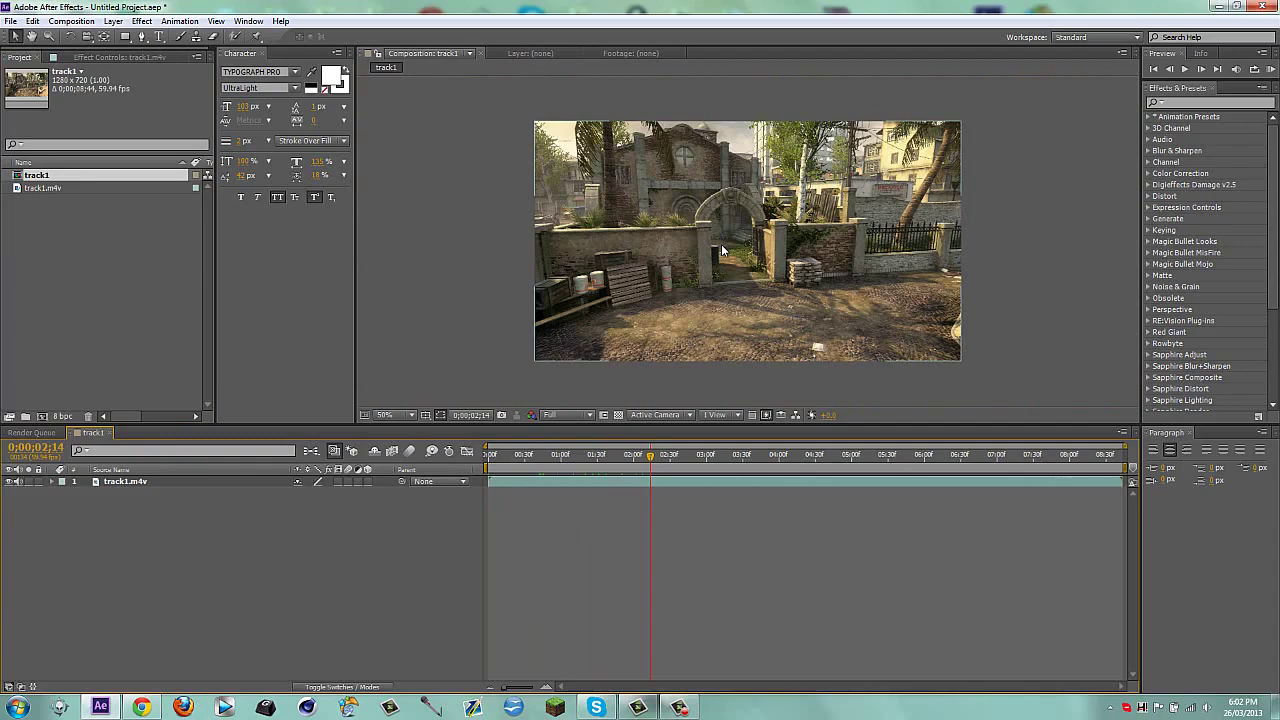
key("ctrl+alt+y")
key("Return")
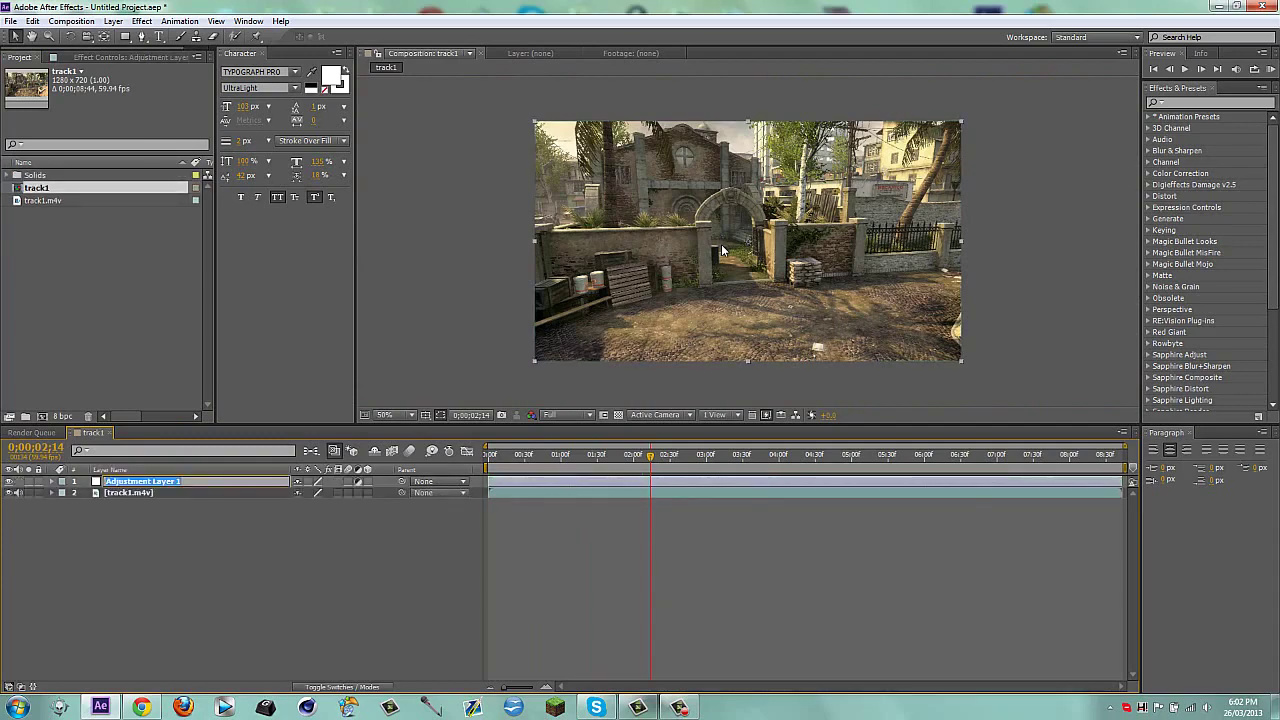
type("Distort")
key("Return")
left_click(342, 639)
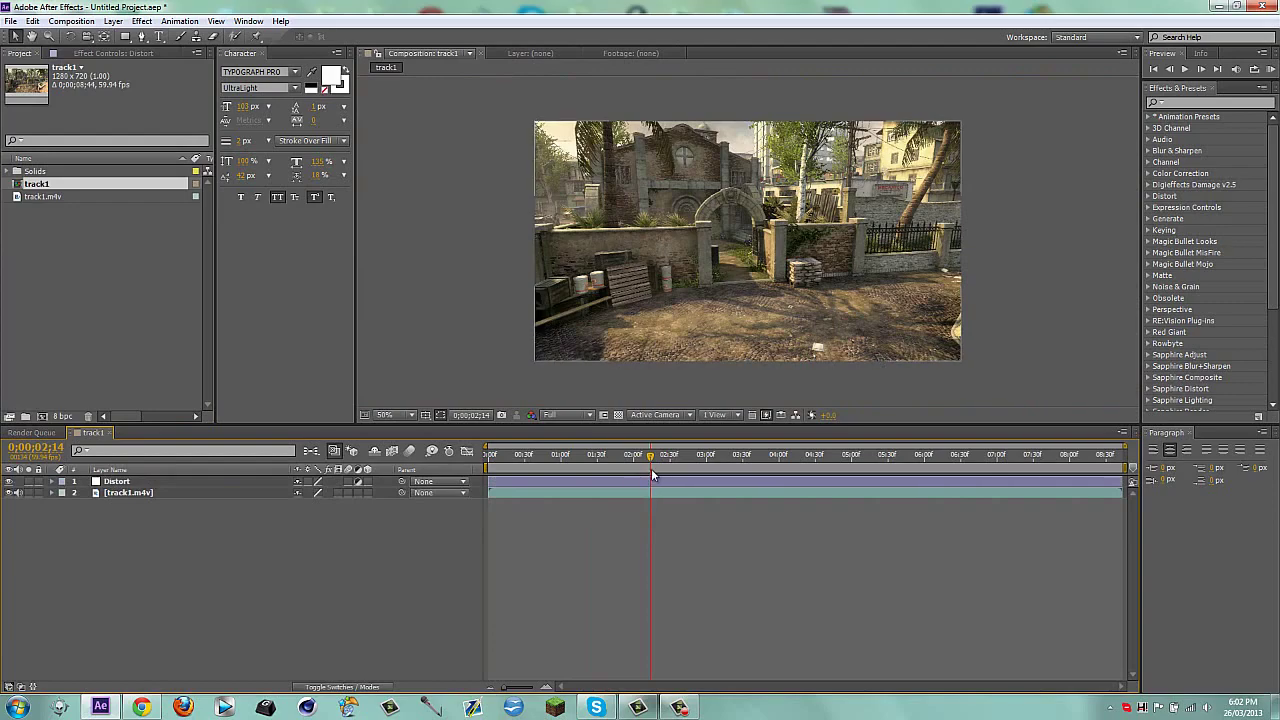
- Move the current time to 0;00;04;21, with the archway in view, and select the Distort layer
left_click_drag(651, 474, 804, 474)
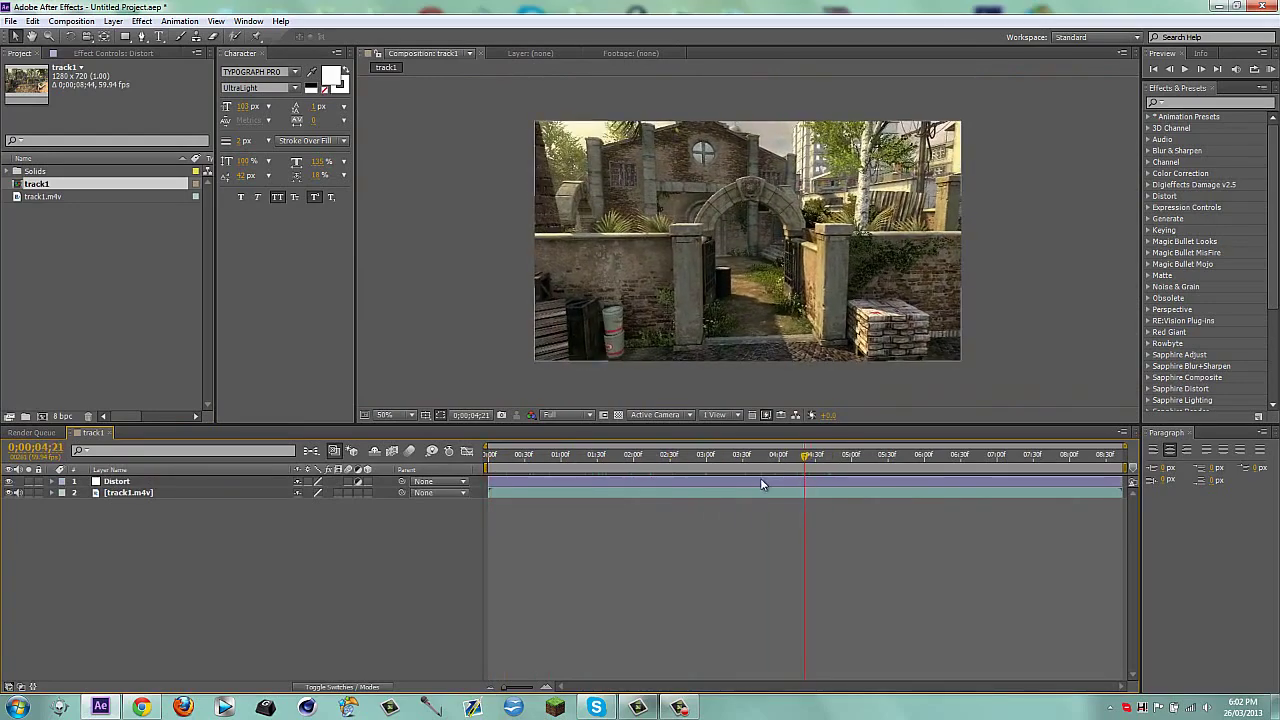
left_click(761, 481)
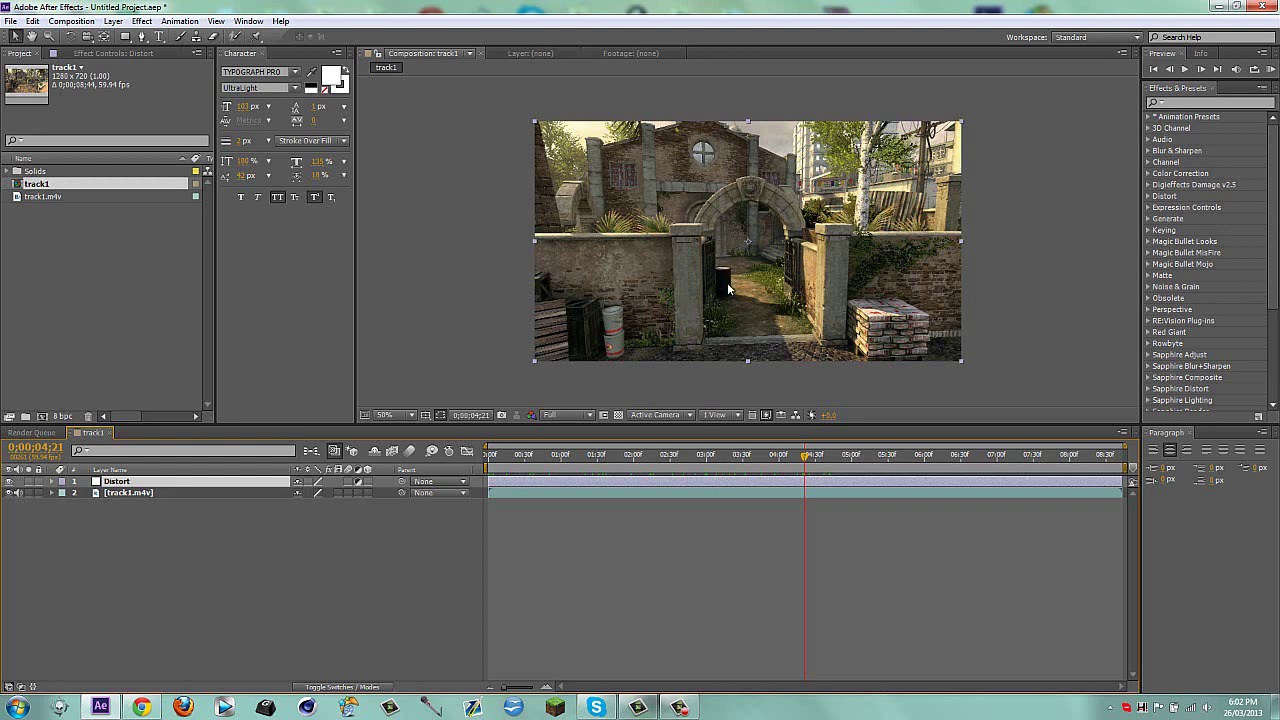
- Try the S_DistortChroma effect on the Distort adjustment layer and remove it
left_click(1213, 102)
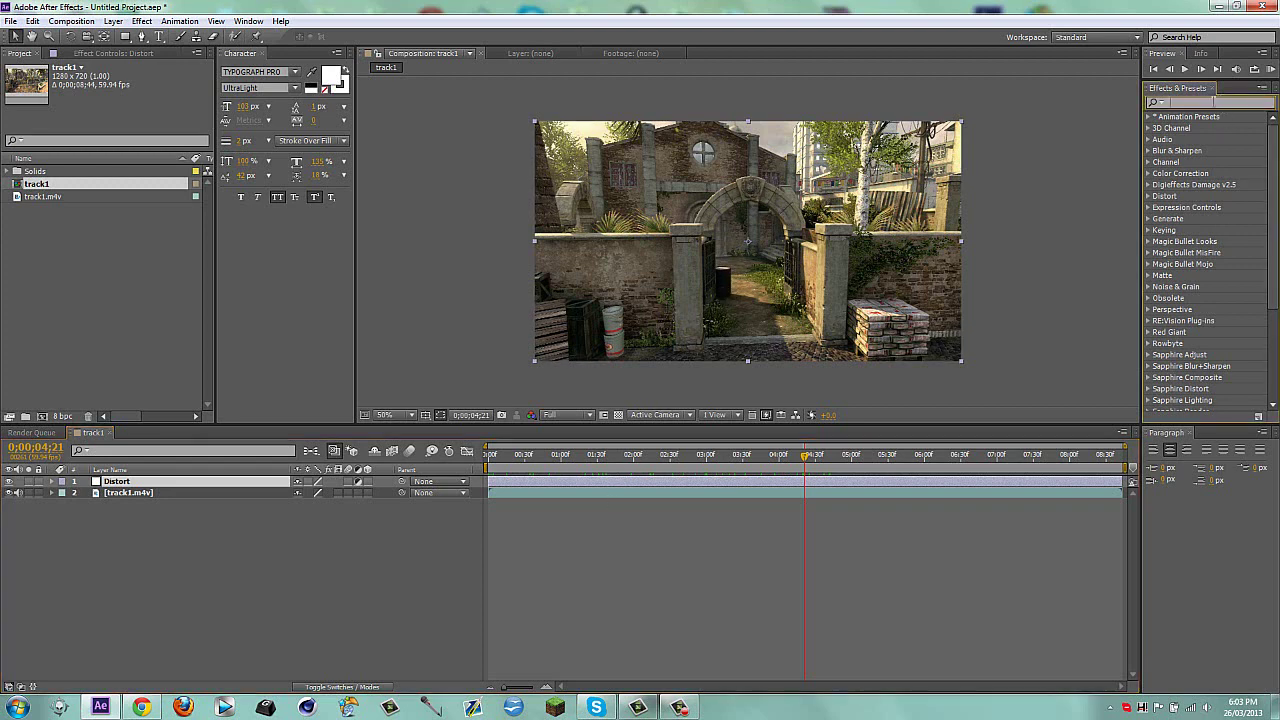
type("di")
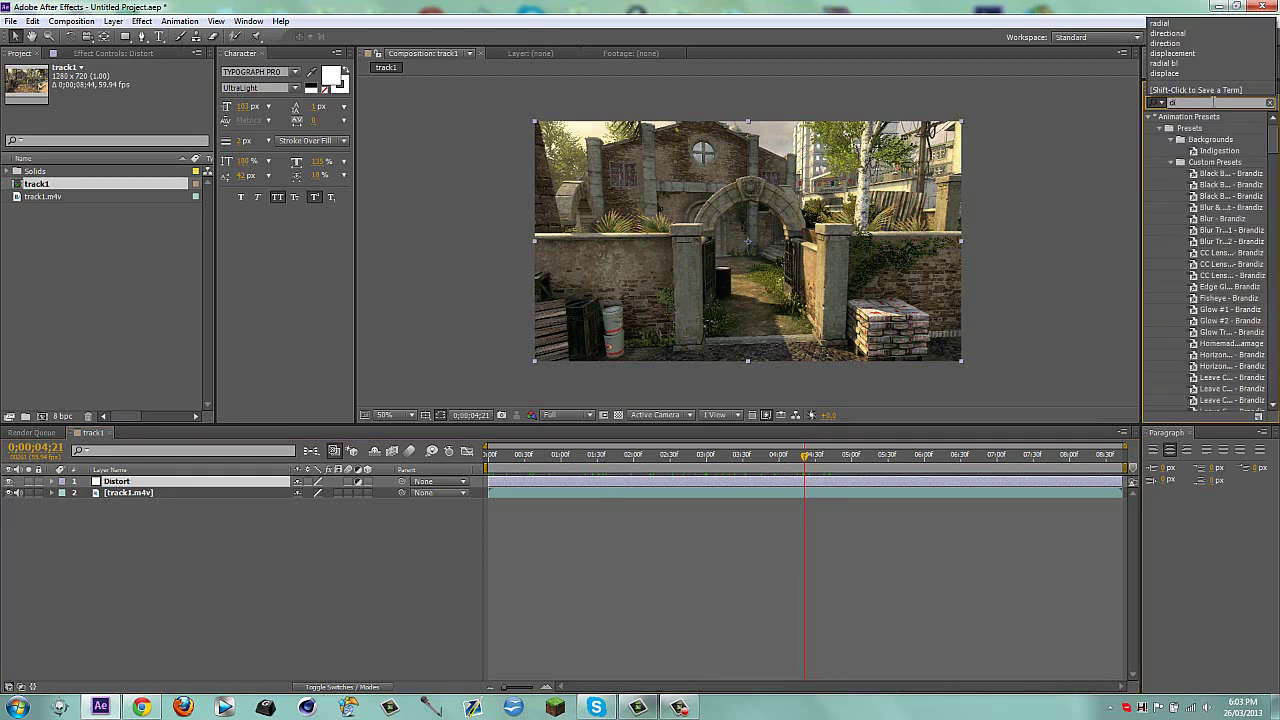
type("stor")
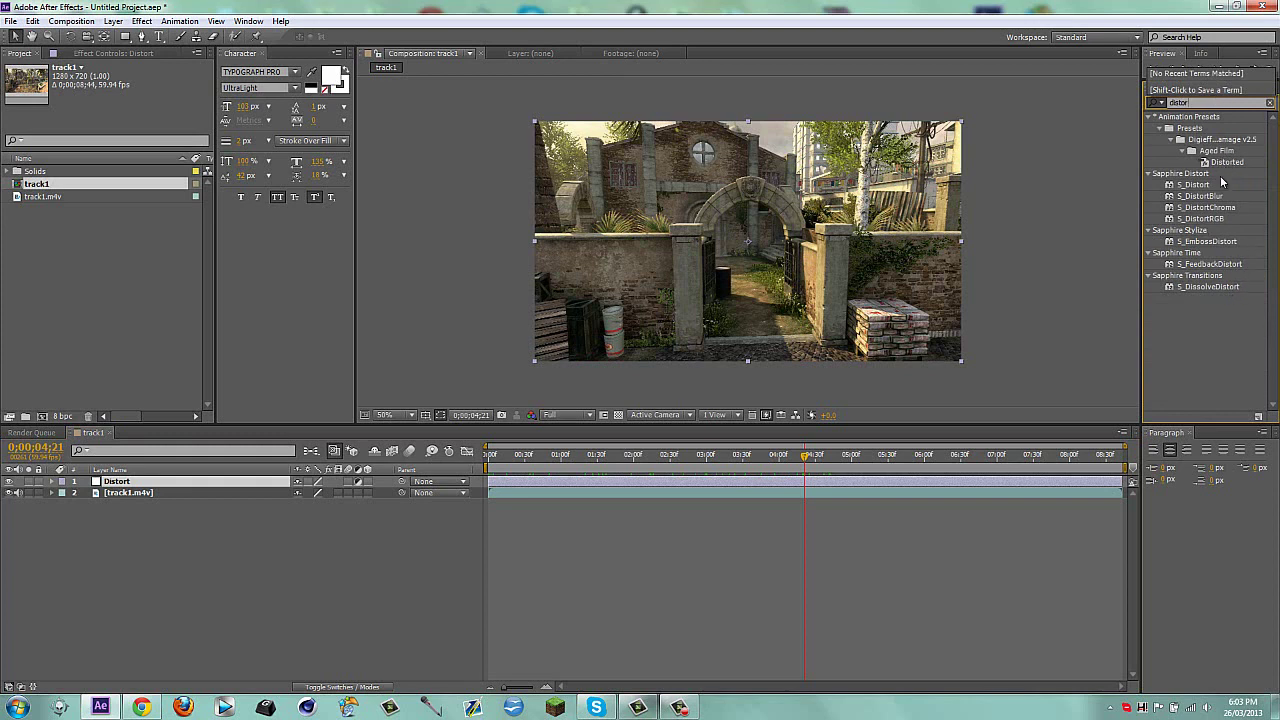
type("tc")
left_click_drag(1226, 130, 838, 285)
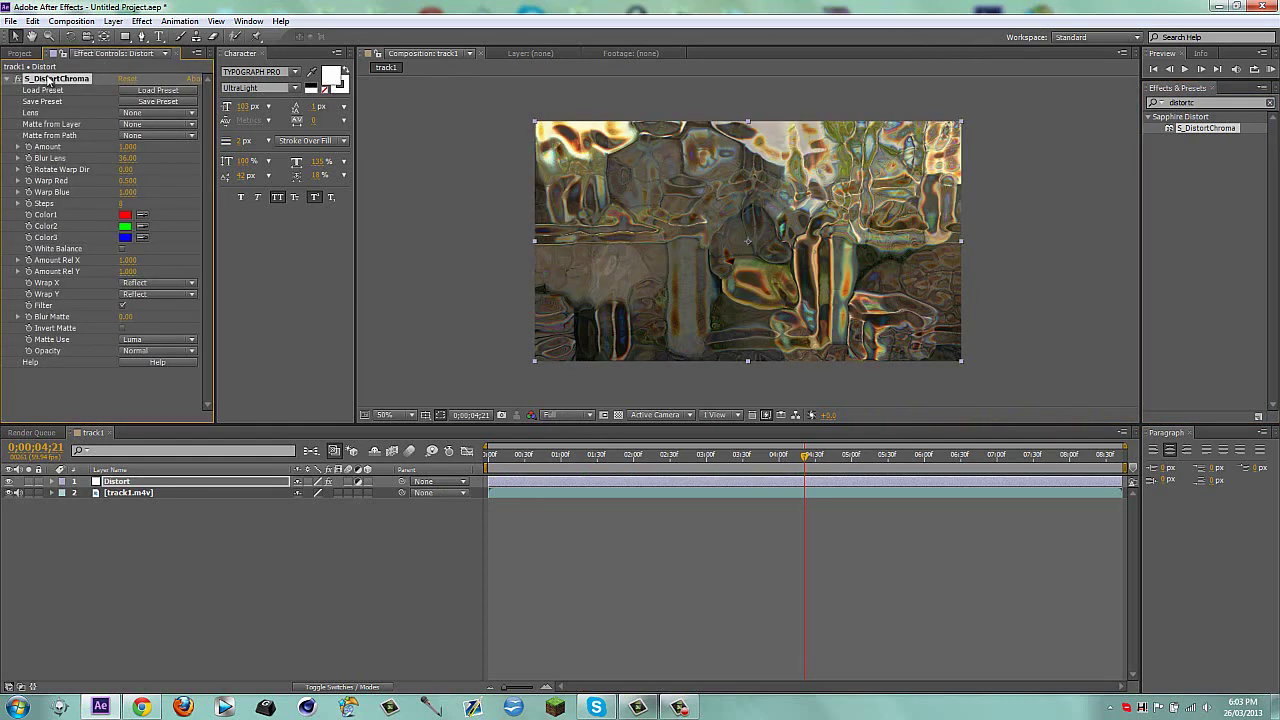
key("Delete")
left_click(553, 418)
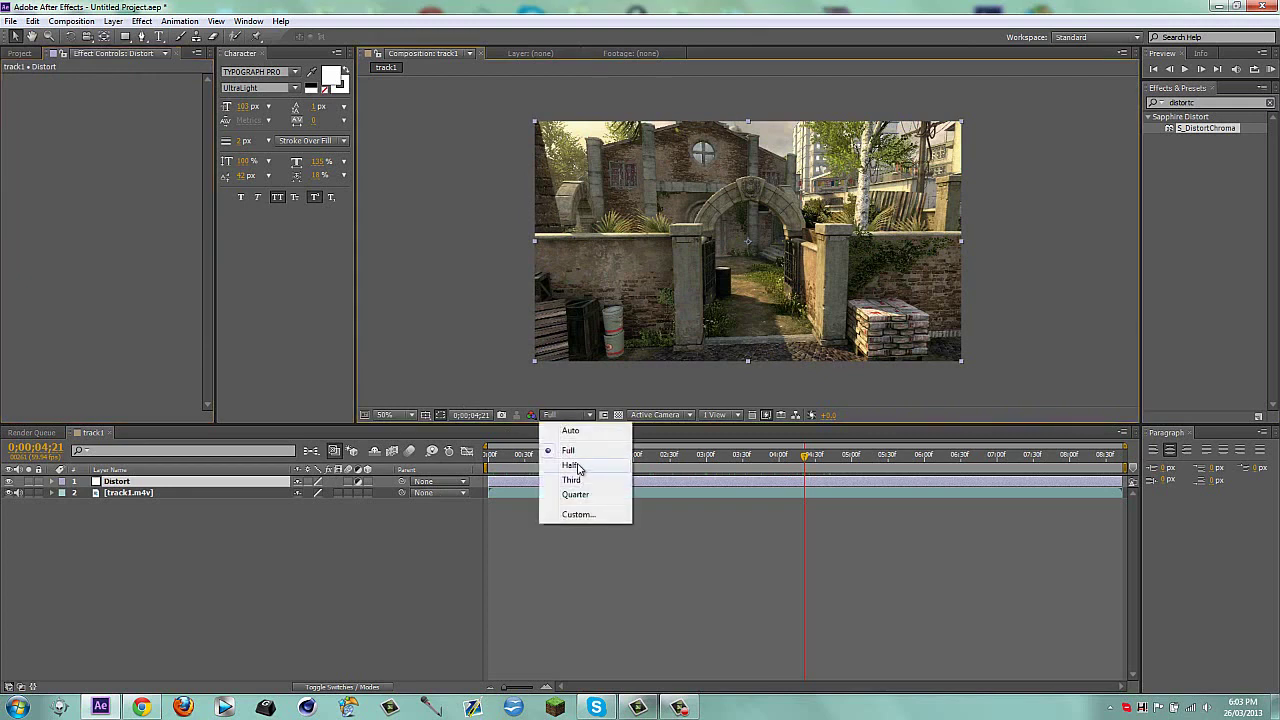
left_click(848, 506)
- Start a Pen tool mask on the Distort layer, tracing the right inner edge of the gateway upwards from the ground
left_click(811, 482)
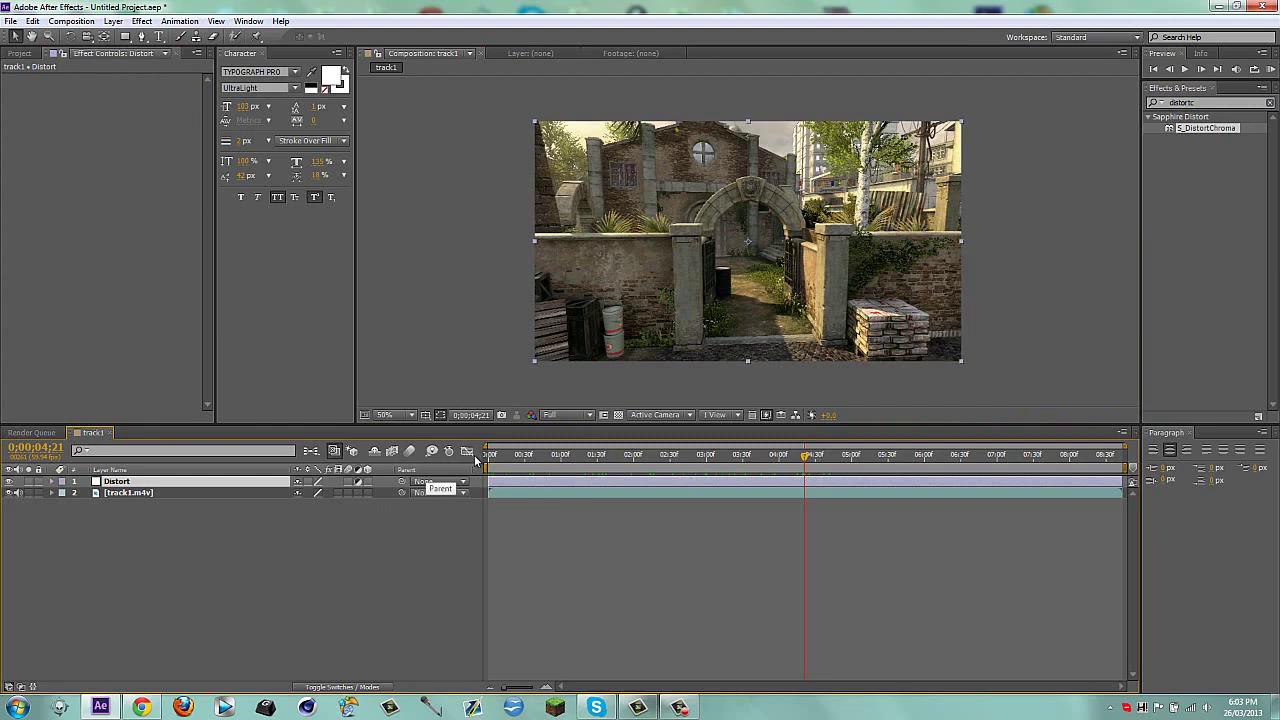
key("space")
scroll(748, 298, "up", 6)
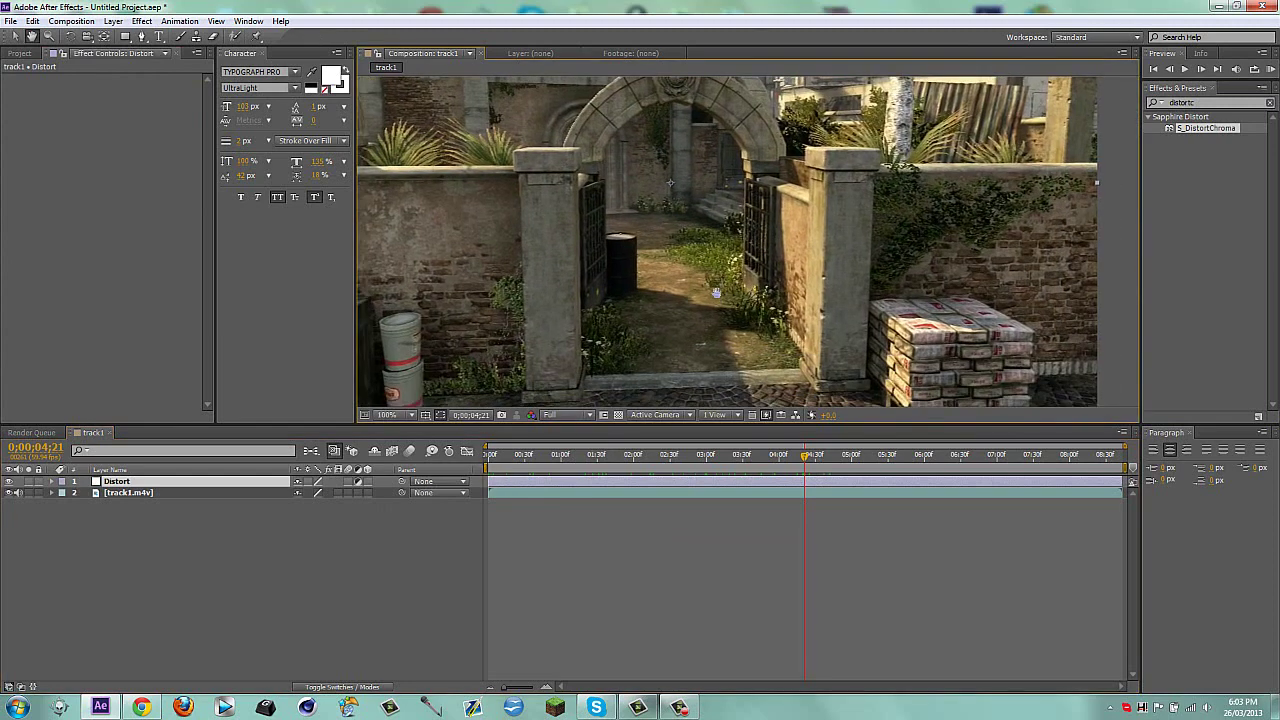
scroll(690, 301, "down", 1)
left_click_drag(674, 320, 724, 329)
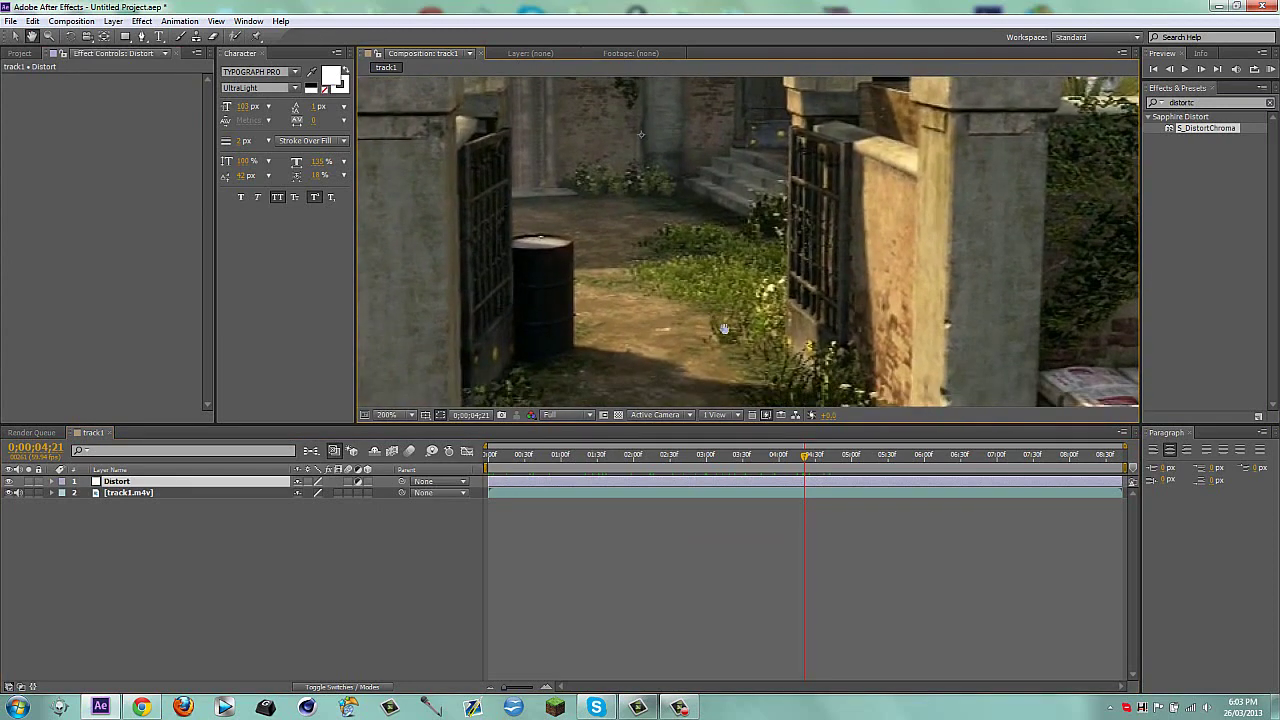
key("g")
left_click(784, 360)
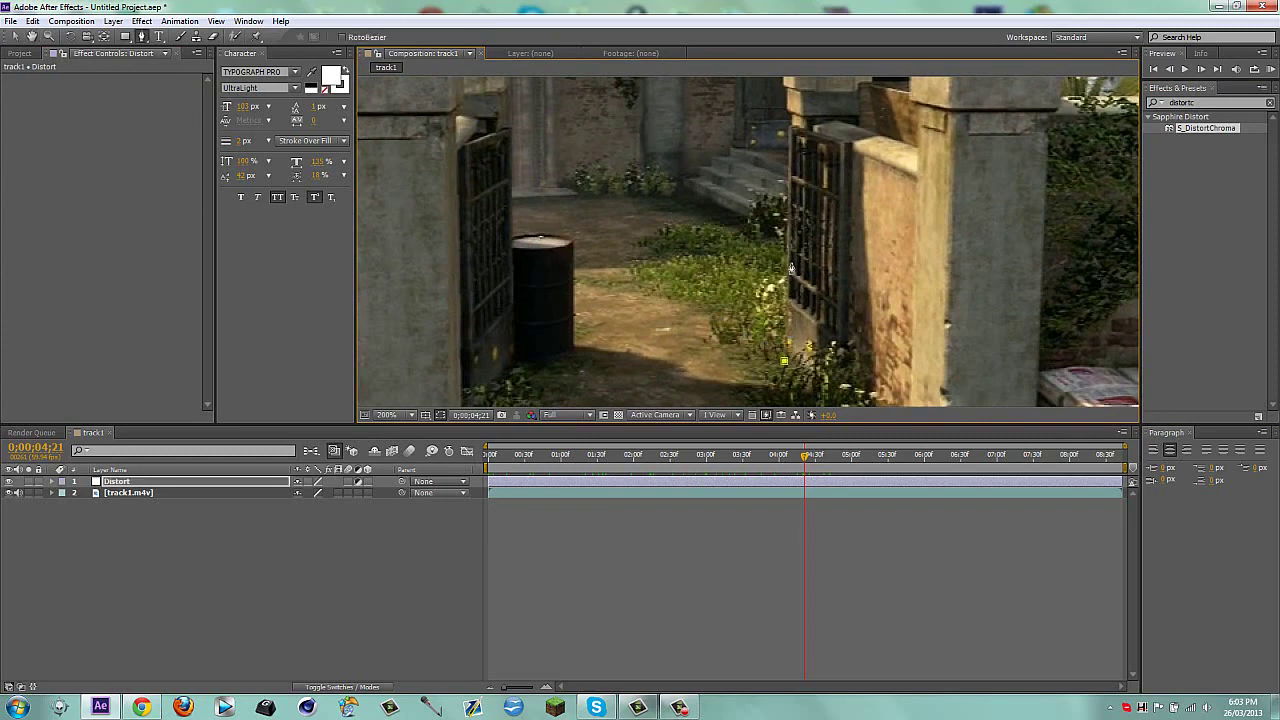
left_click(788, 233)
left_click(787, 200)
left_click_drag(786, 104, 783, 81)
- Continue the mask around the arch's inner curve and down the left gate, closing it at its starting point
key("space")
left_click_drag(785, 133, 827, 303)
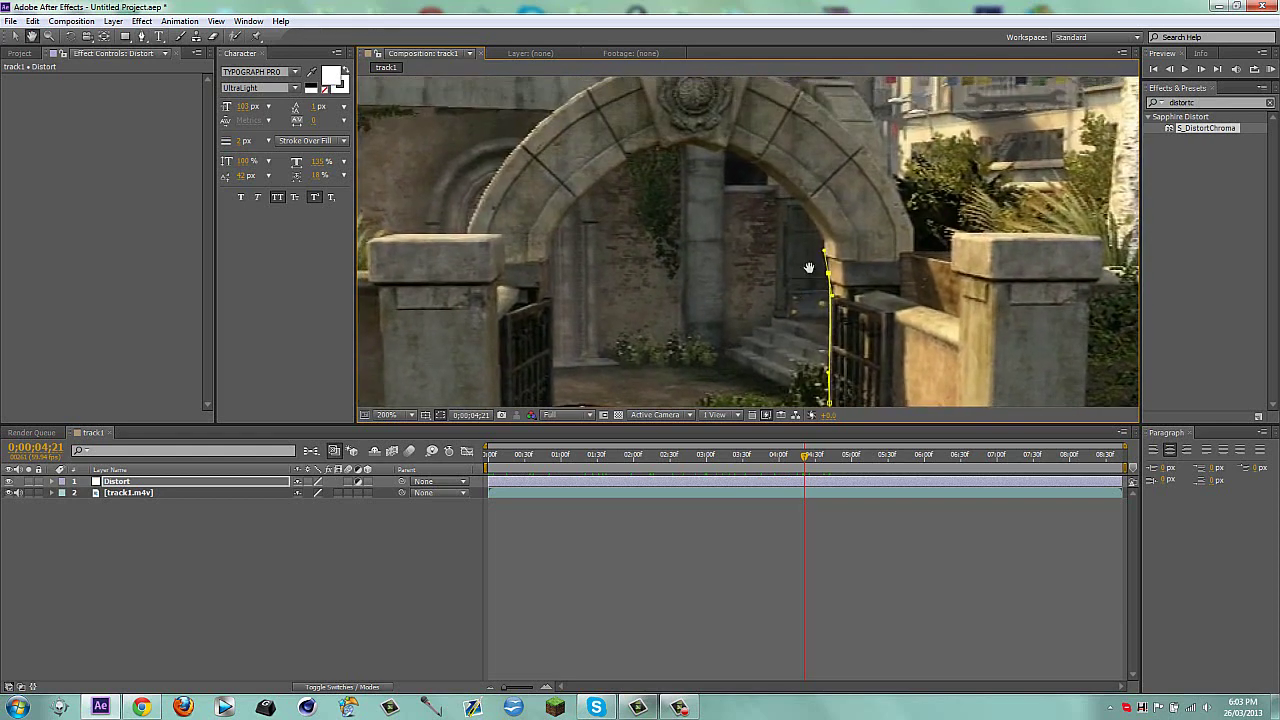
left_click_drag(719, 148, 630, 130)
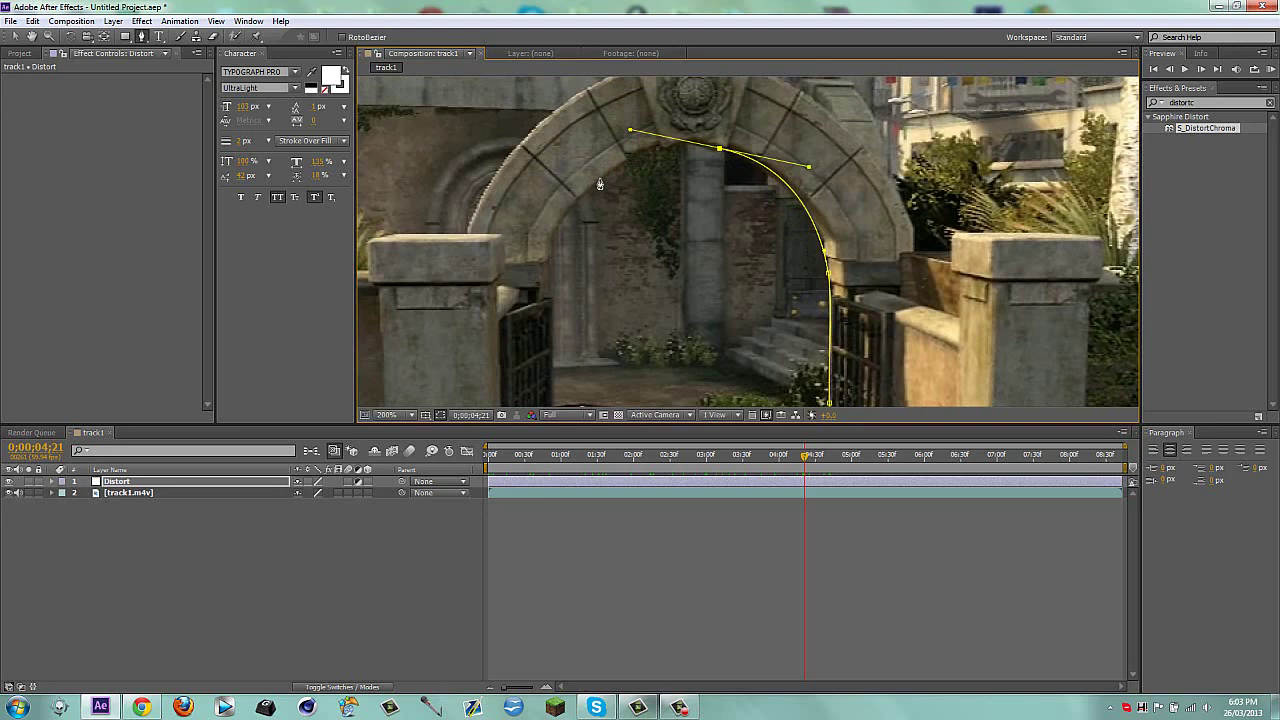
left_click_drag(553, 232, 538, 280)
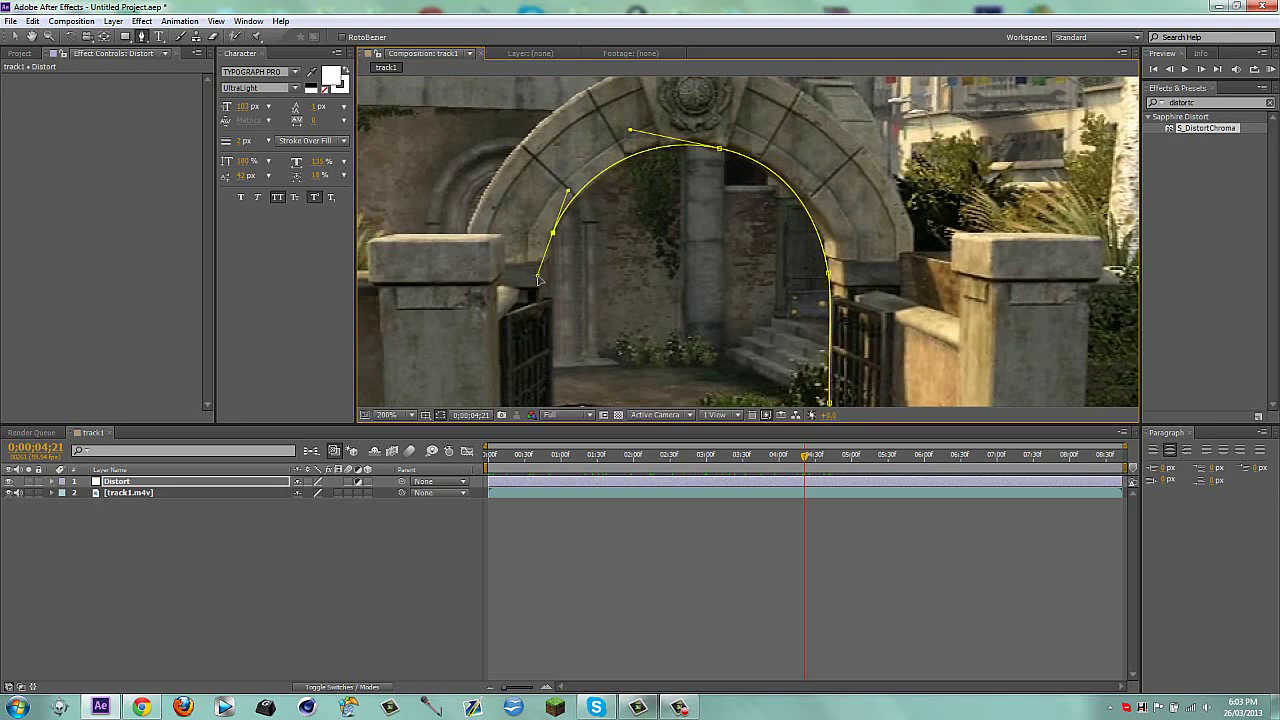
left_click_drag(547, 344, 614, 296)
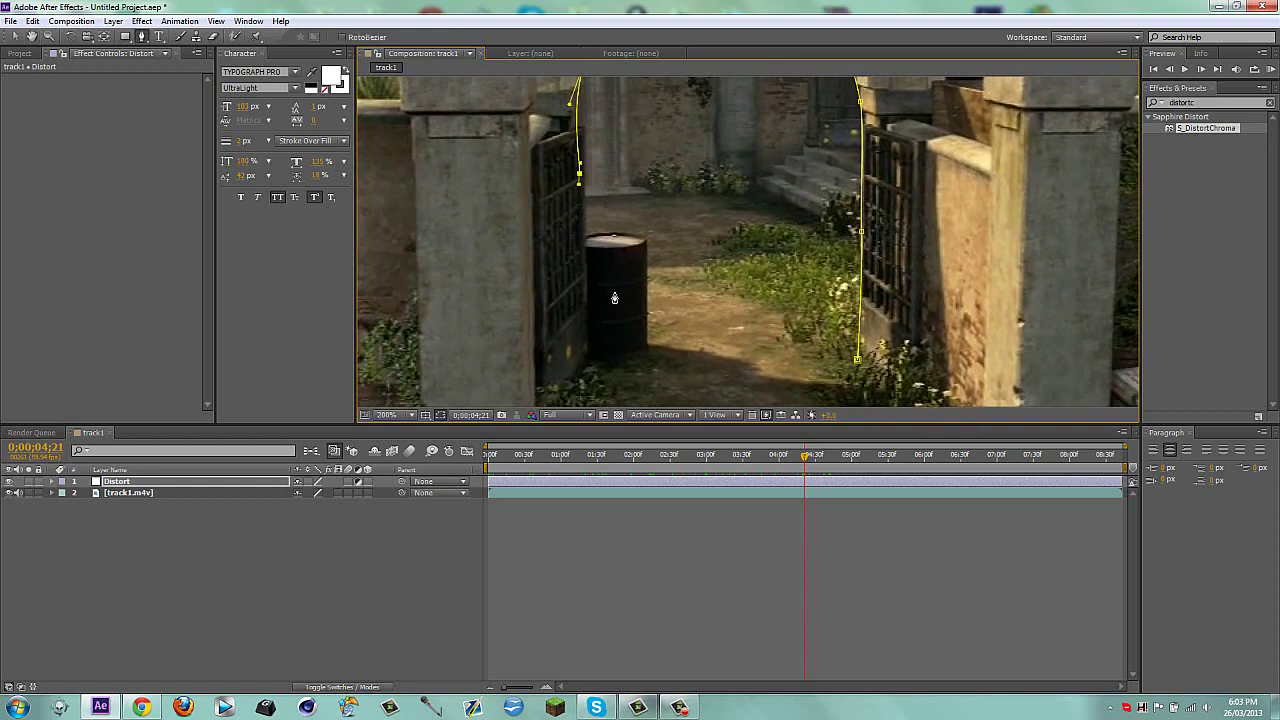
left_click(589, 355)
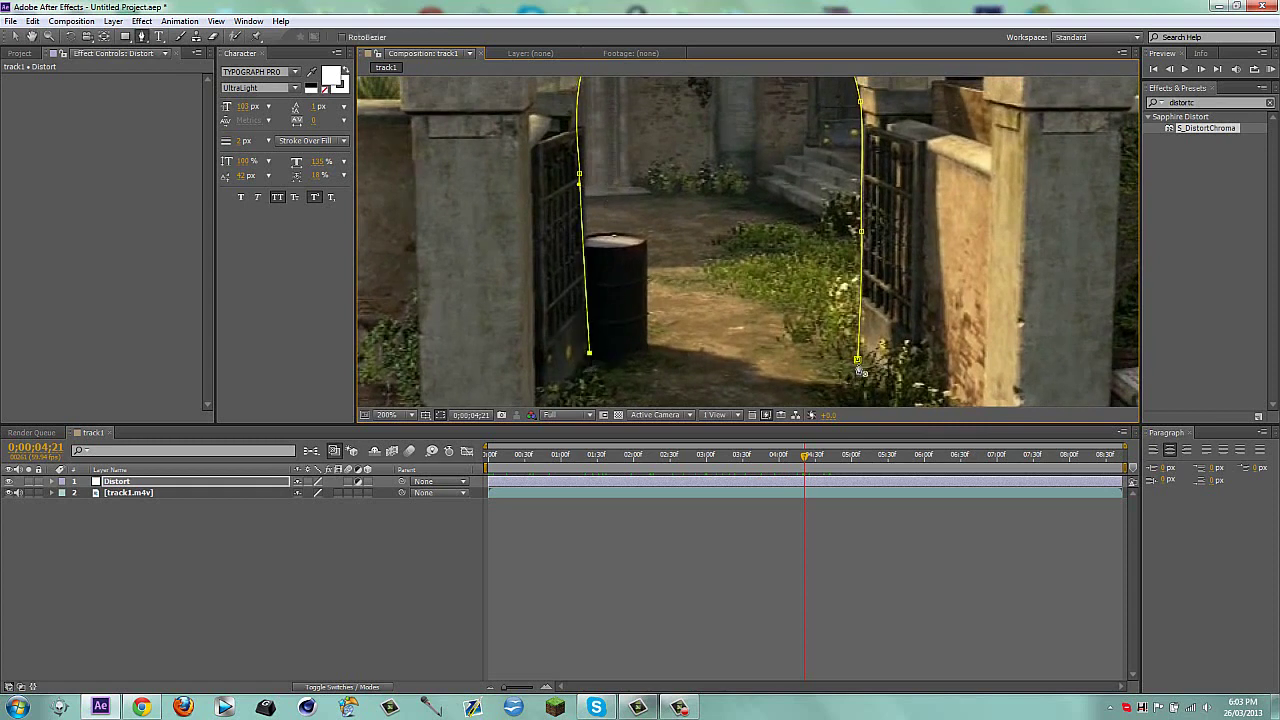
left_click(857, 356)
- Enable Mask Path keyframing for the Distort layer's mask at 0;00;04;21 and compare the mask's fit at the composition start
key("m")
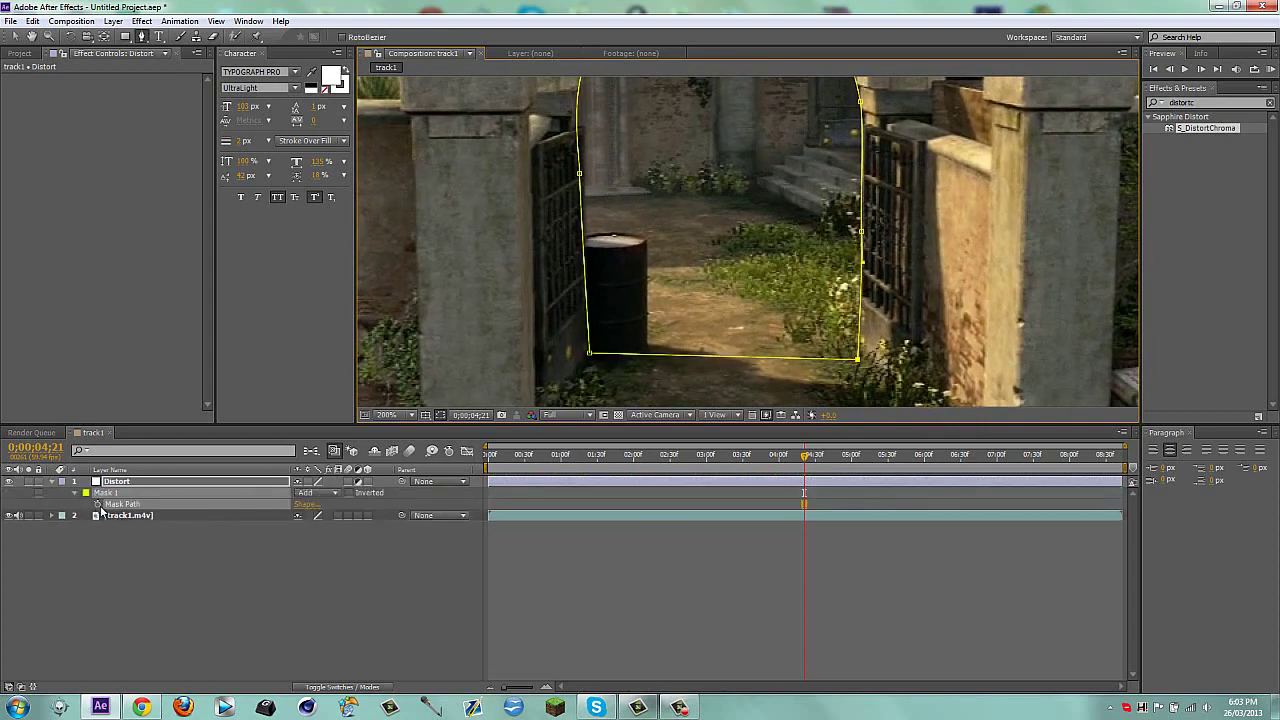
left_click(98, 504)
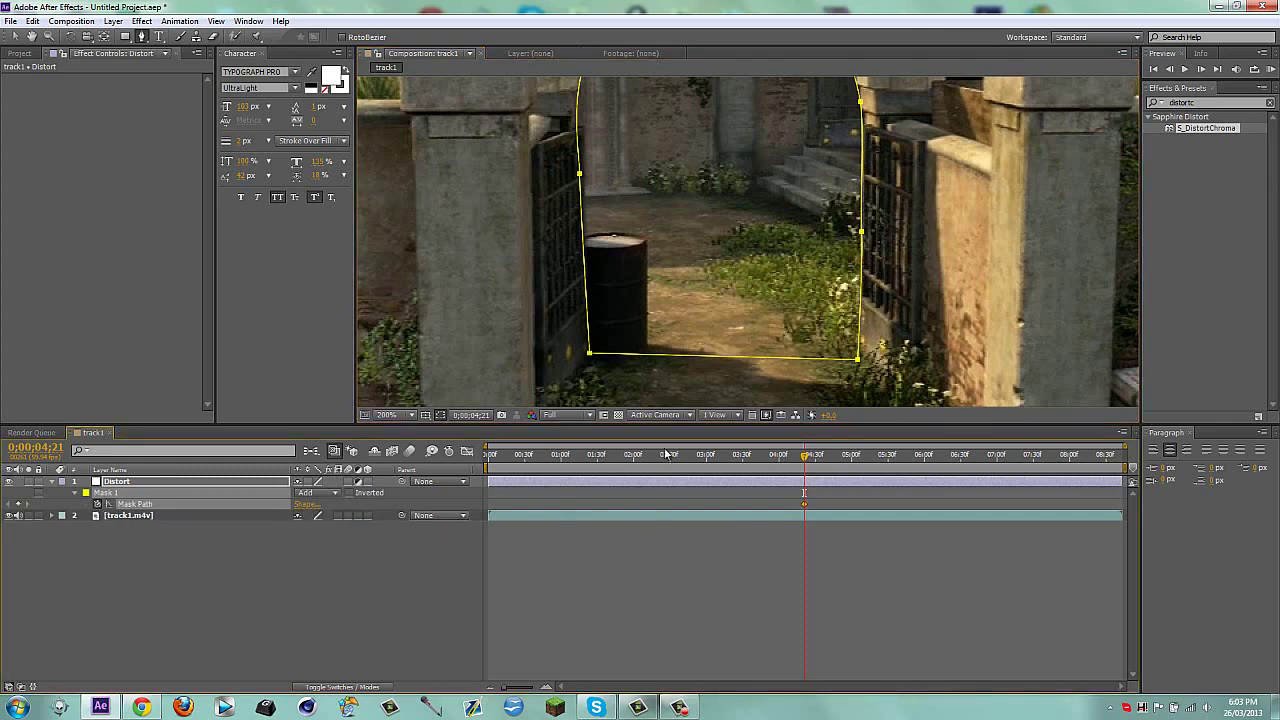
key("Home")
scroll(752, 286, "down", 1)
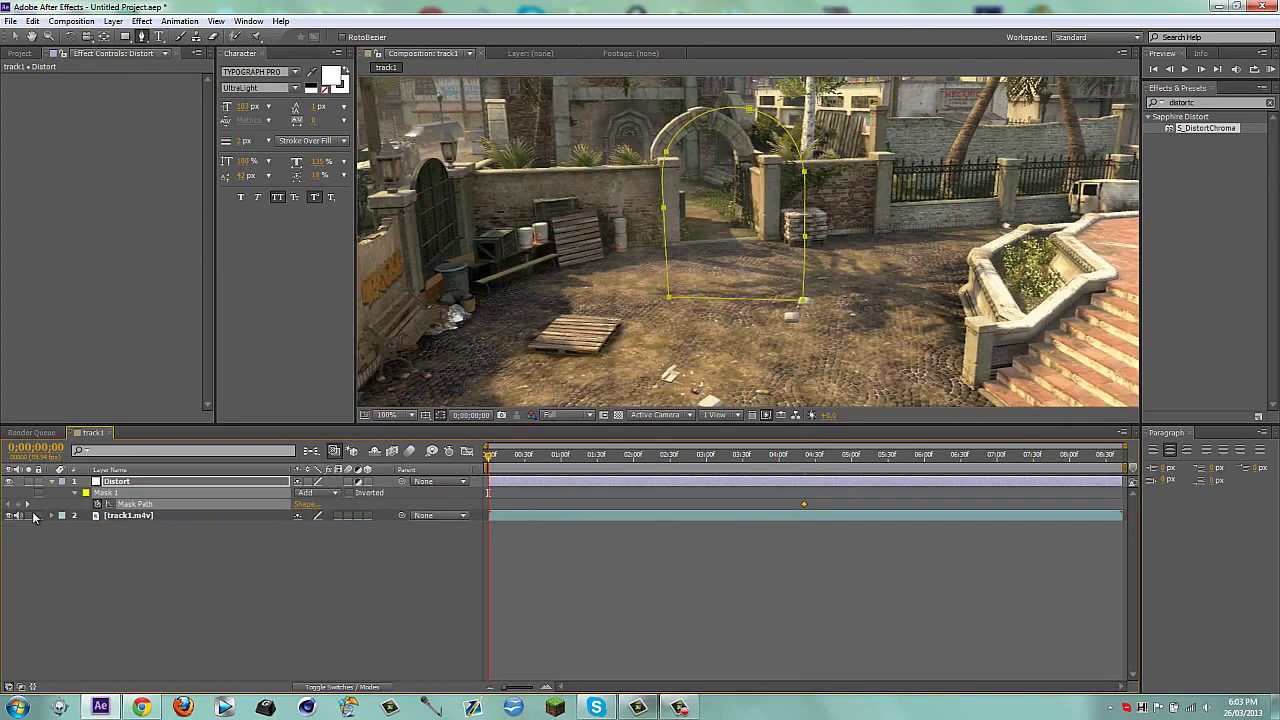
left_click(28, 504)
key("v")
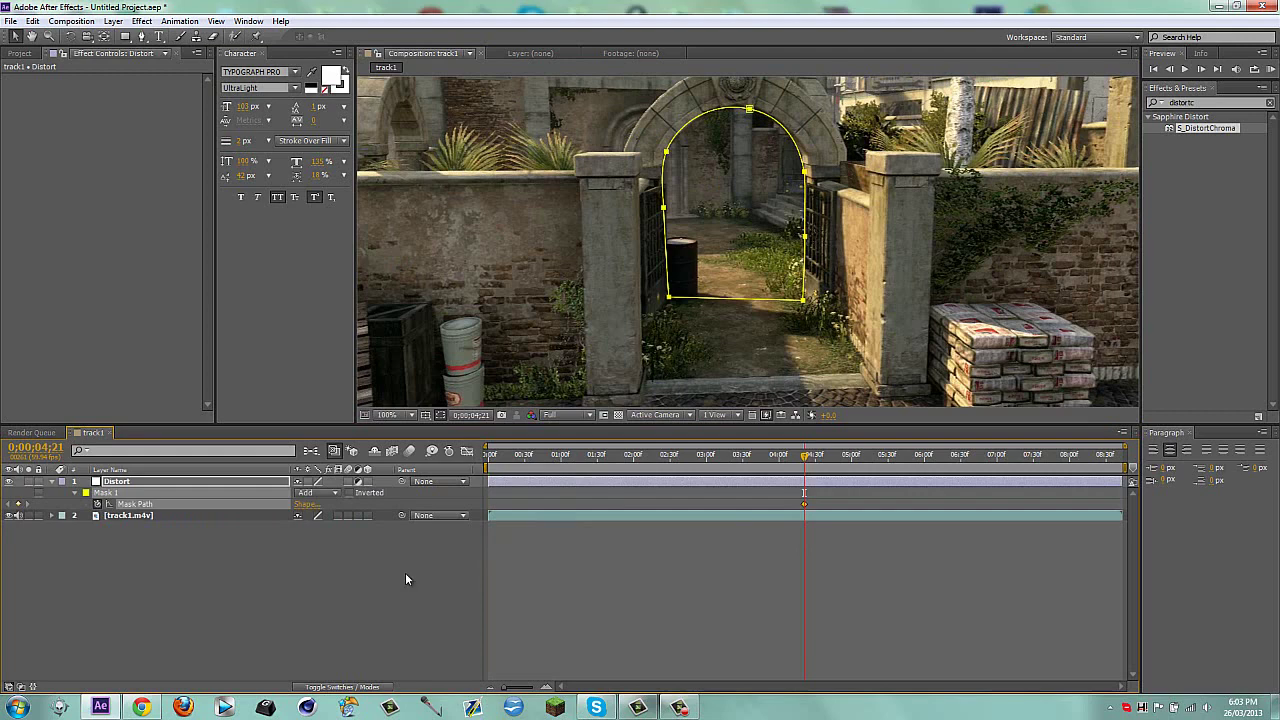
- Advance 20 frames to 0;00;04;41 and reshape the mask's points to fit the archway opening
left_click(405, 572)
left_click(795, 483)
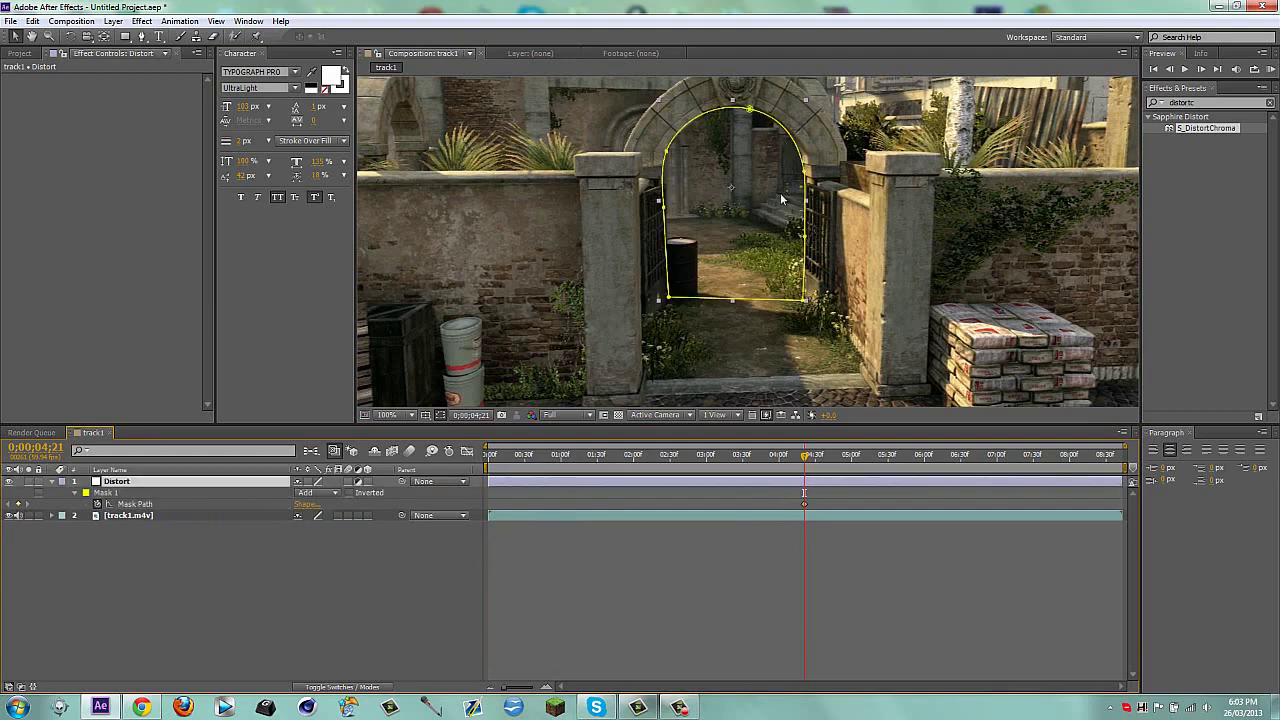
key("shift+Page_Down")
key("shift+Page_Down")
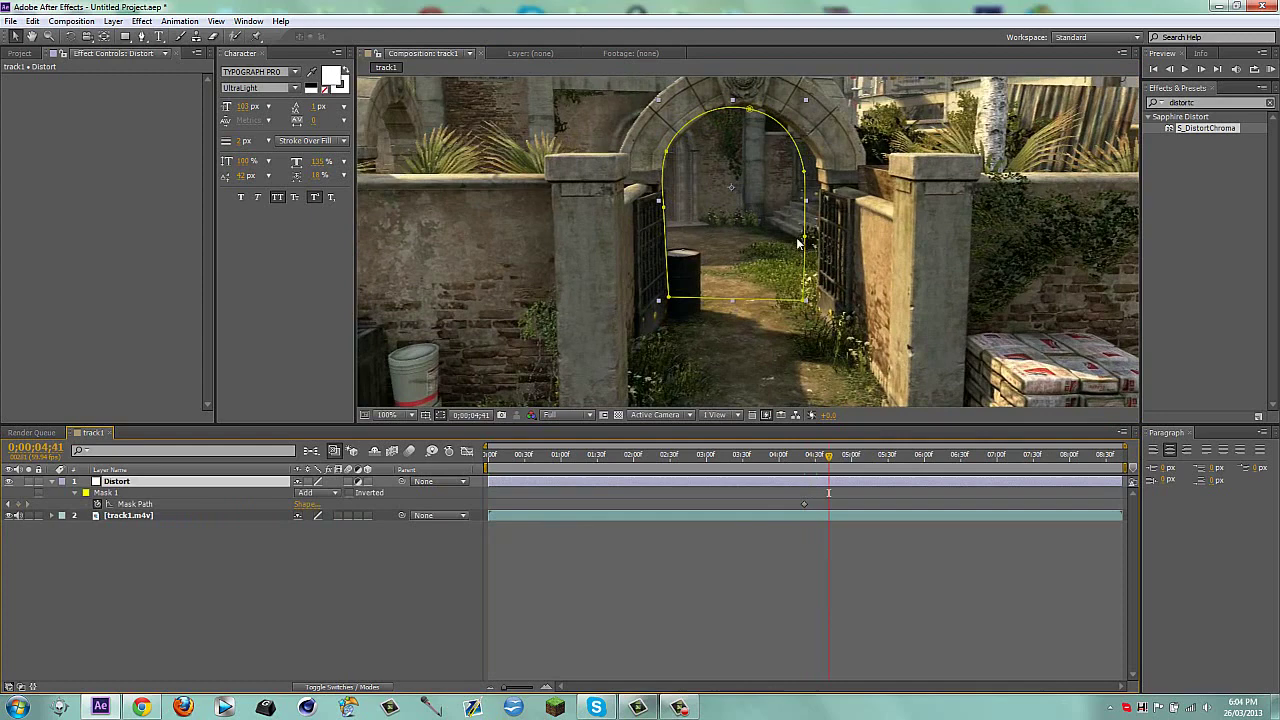
left_click_drag(805, 300, 816, 313)
left_click_drag(806, 237, 818, 230)
left_click_drag(810, 171, 823, 159)
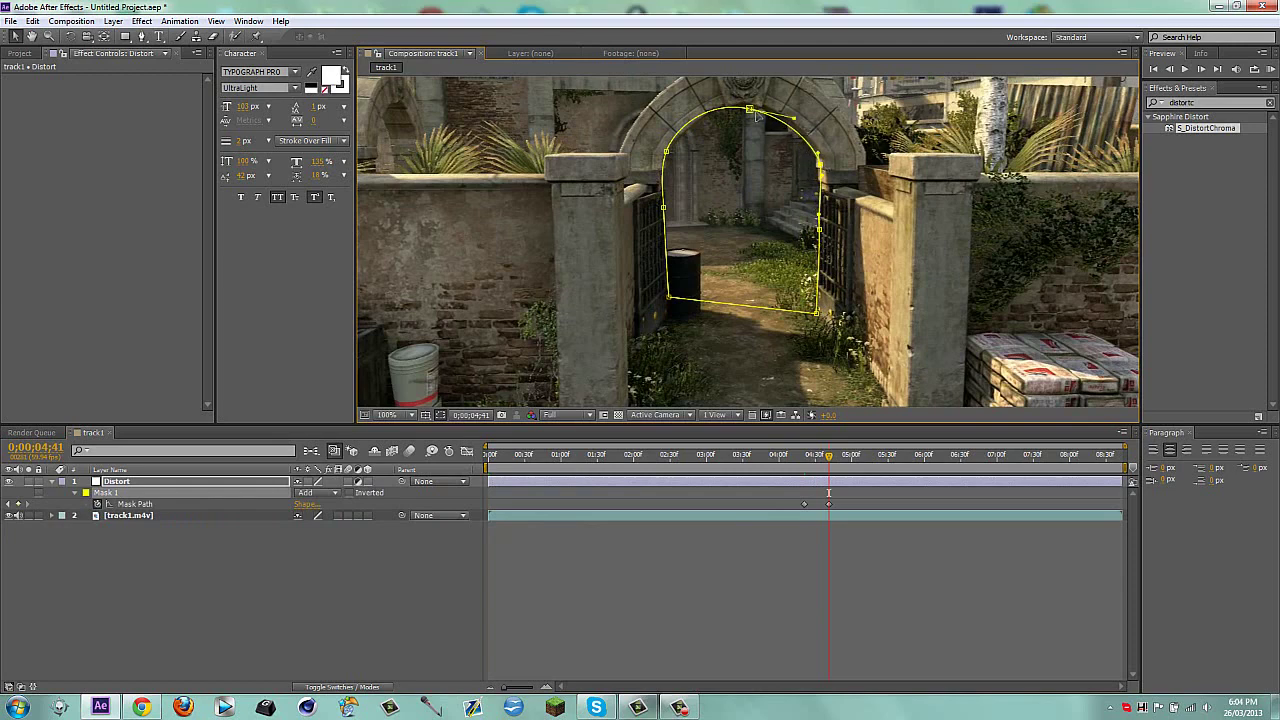
left_click(749, 107)
left_click_drag(667, 152, 664, 160)
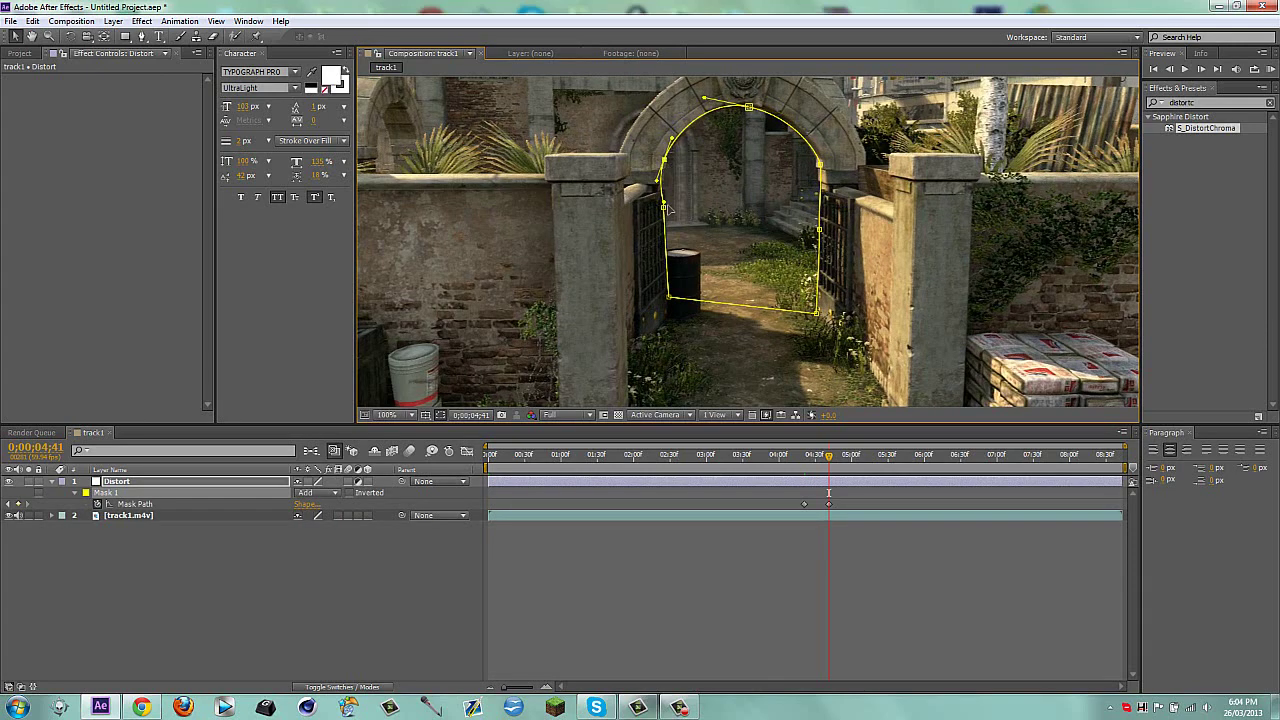
left_click_drag(663, 207, 663, 219)
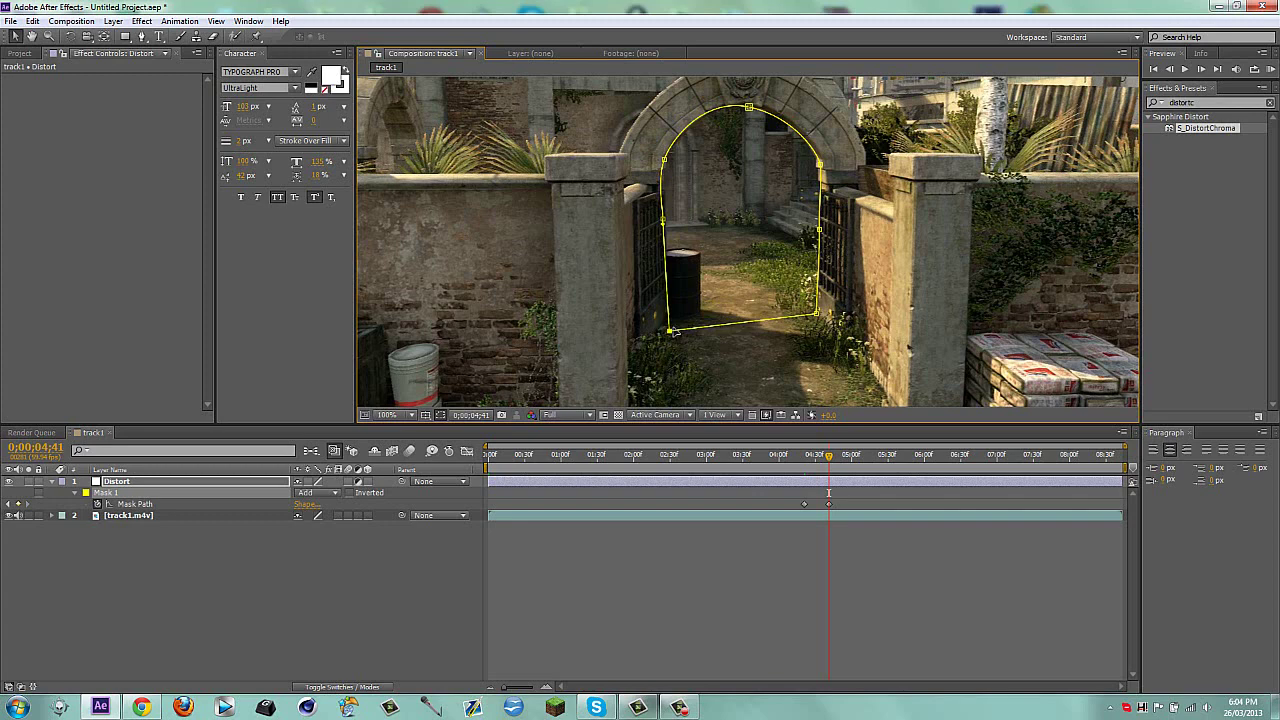
left_click(391, 563)
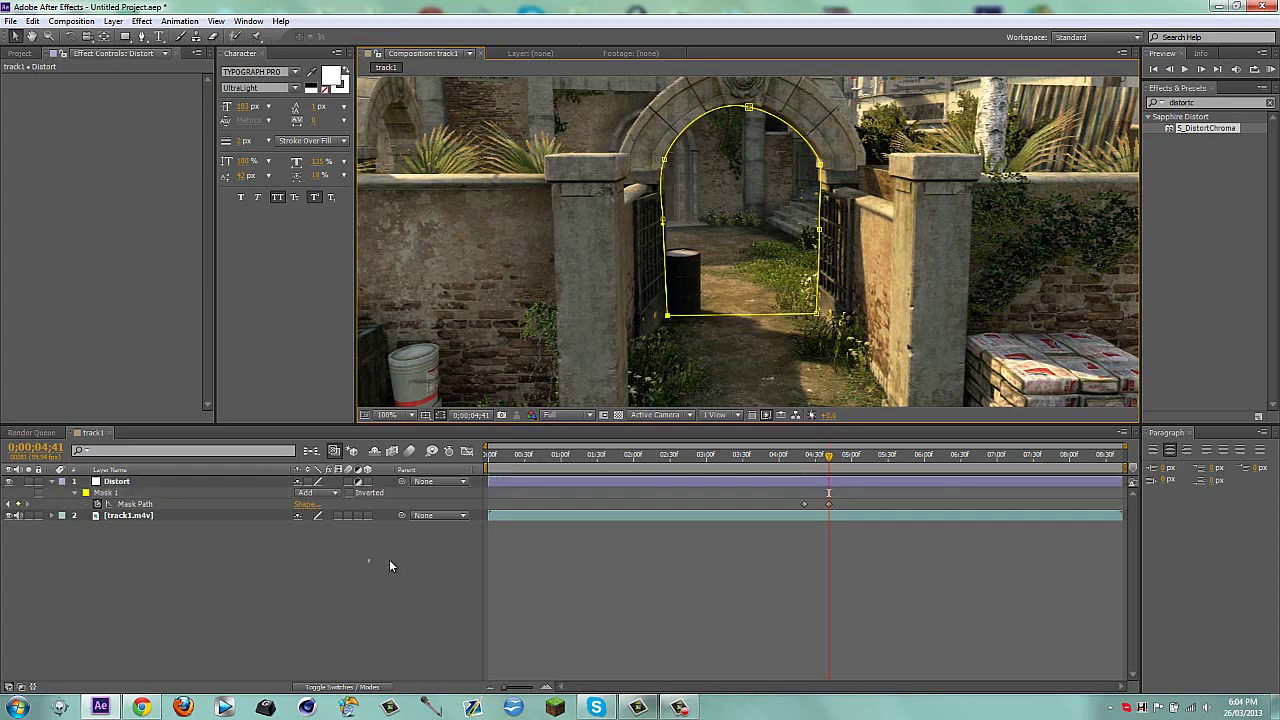
- Check the Distort mask's fit against the archway on earlier frames, returning to the keyframe at 0;00;04;21
left_click(797, 483)
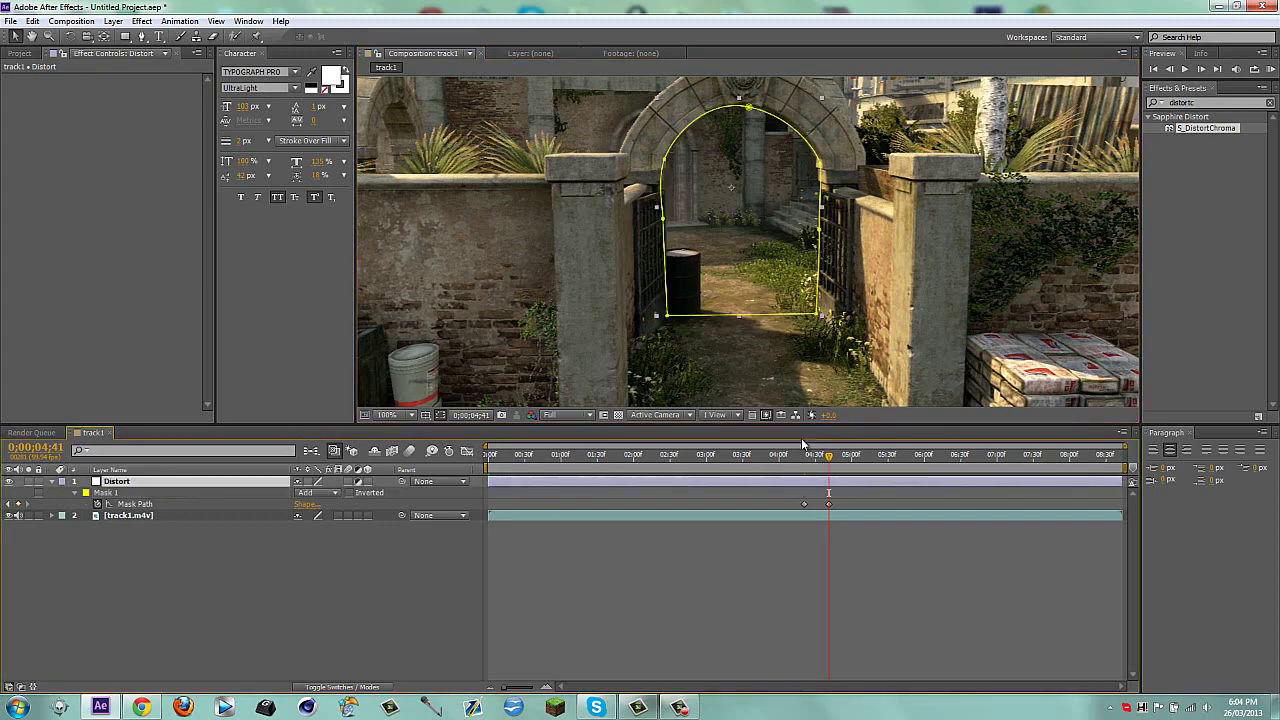
left_click_drag(806, 452, 610, 462)
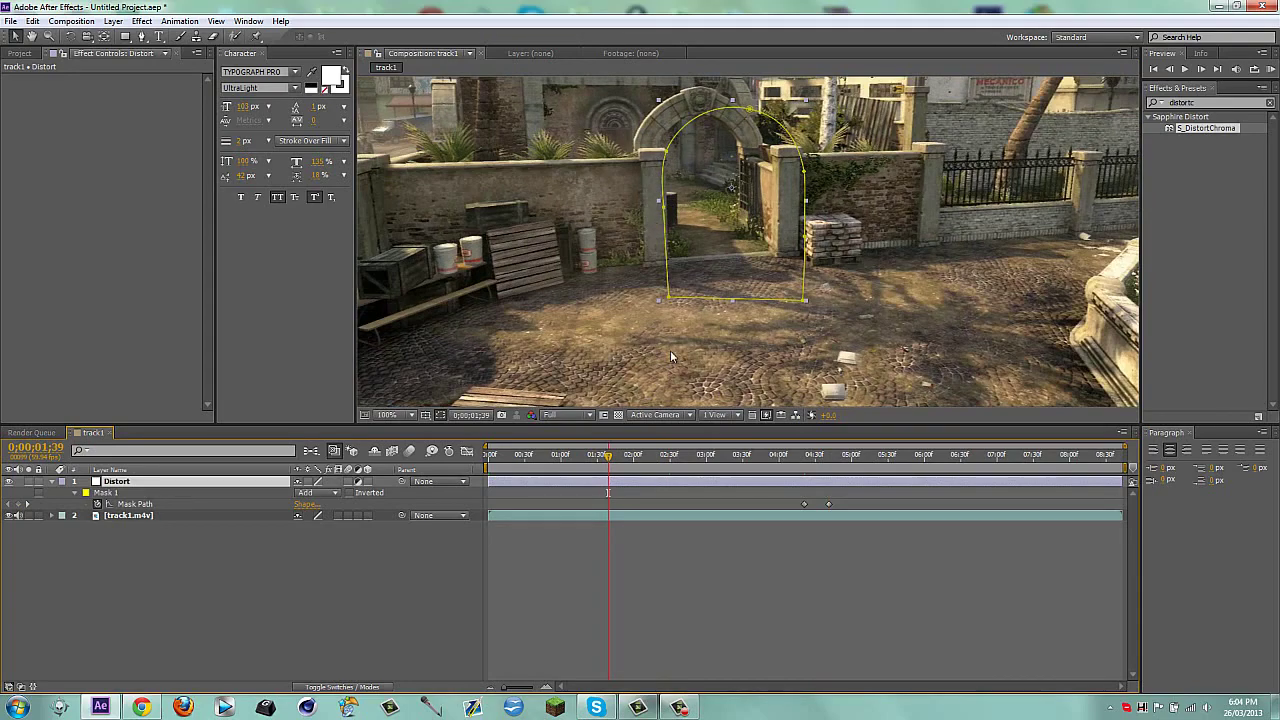
left_click_drag(733, 470, 782, 470)
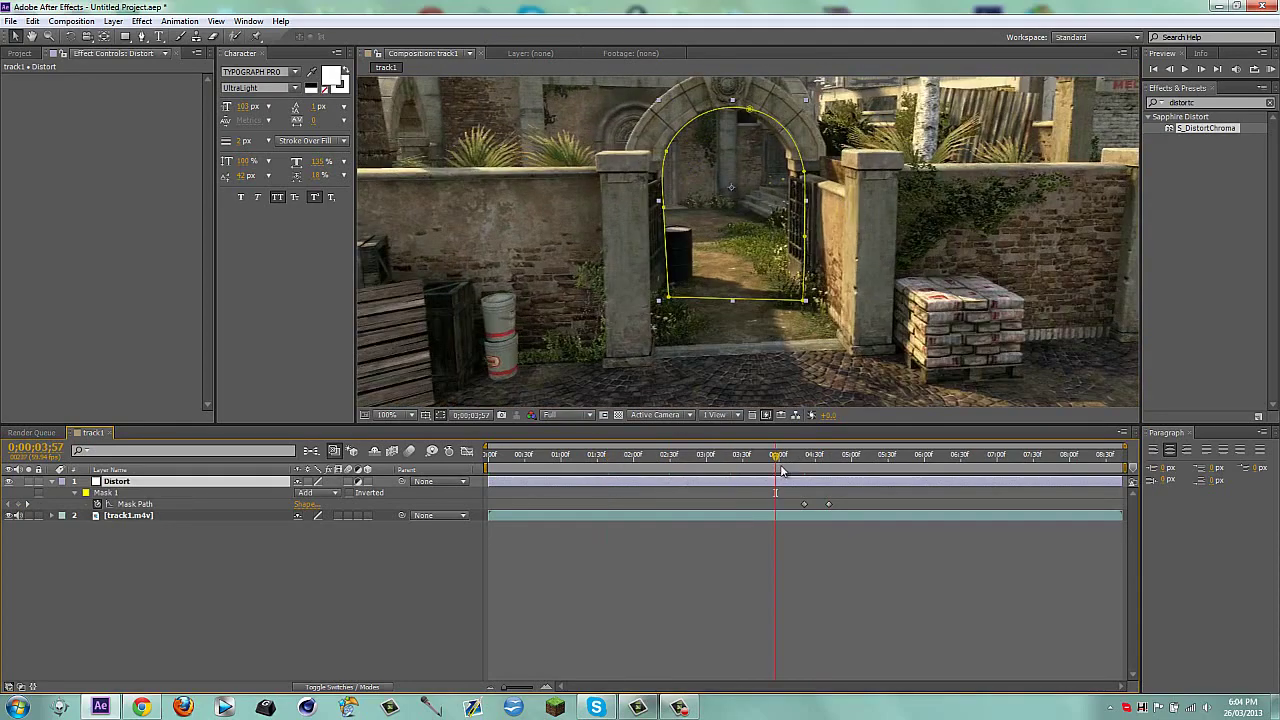
left_click(28, 503)
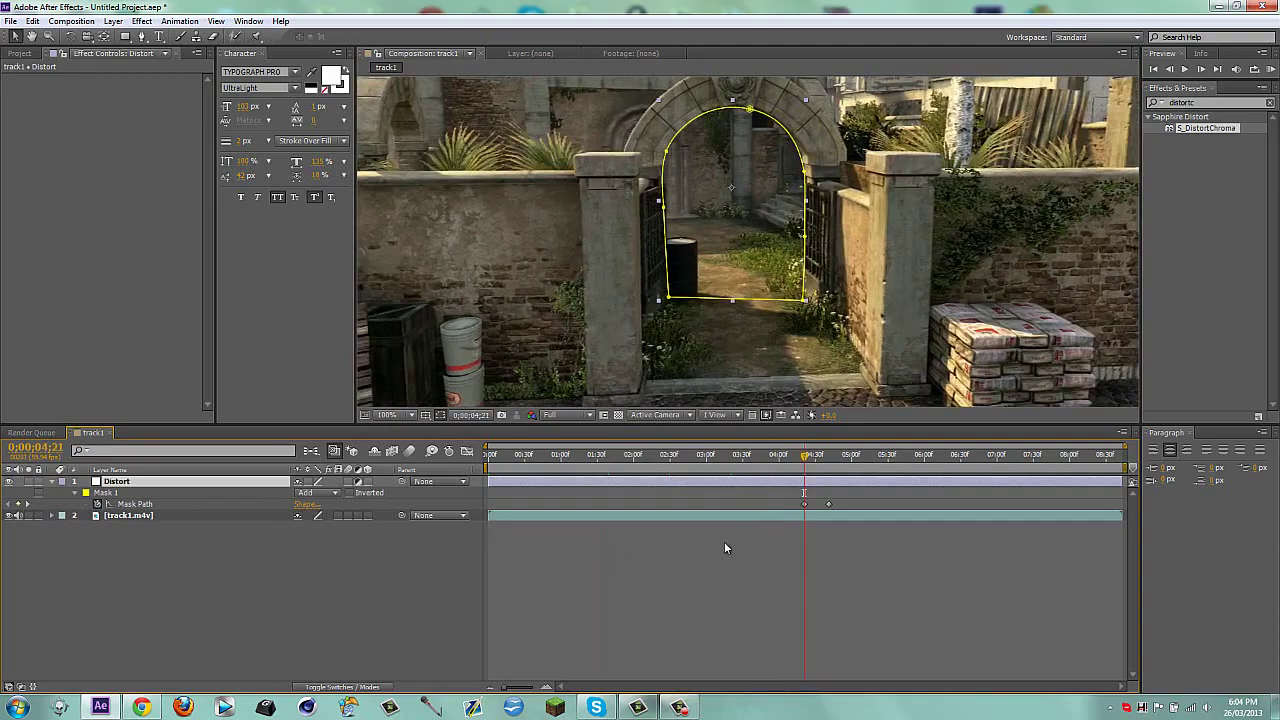
- Go to 0;00;02;45 and reshape the Distort mask's points to fit the smaller archway opening, with its lower edge across the path
mouse_move(681, 469)
left_mouse_down()
mouse_move(737, 468)
mouse_move(688, 479)
left_mouse_up()
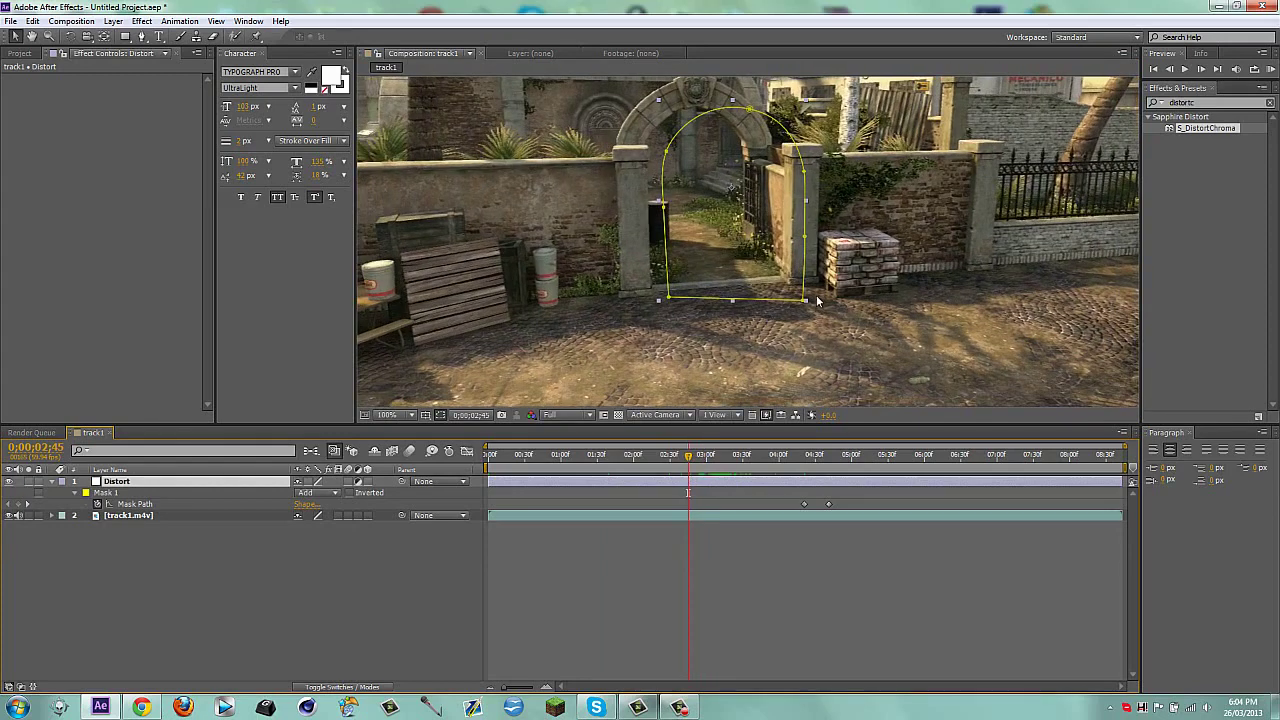
left_click_drag(803, 301, 740, 239)
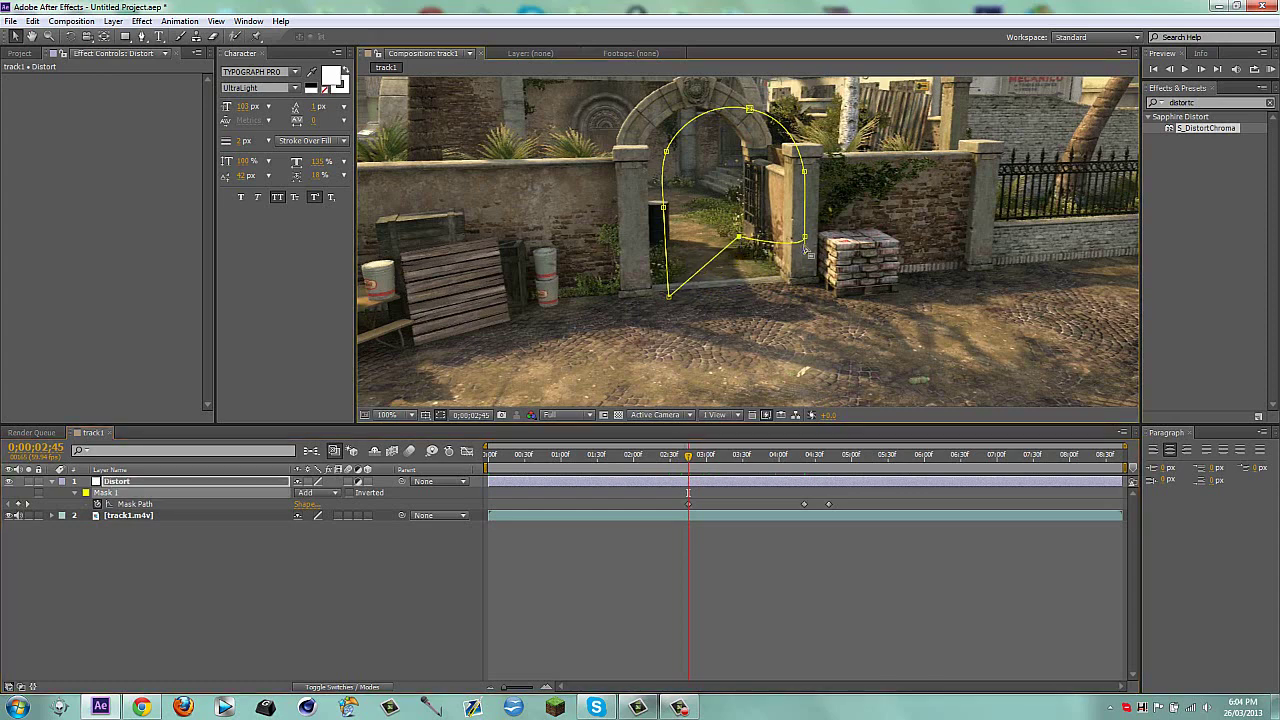
left_click_drag(806, 249, 695, 108)
left_click_drag(668, 157, 640, 157)
left_click_drag(655, 98, 657, 117)
left_click_drag(663, 206, 647, 245)
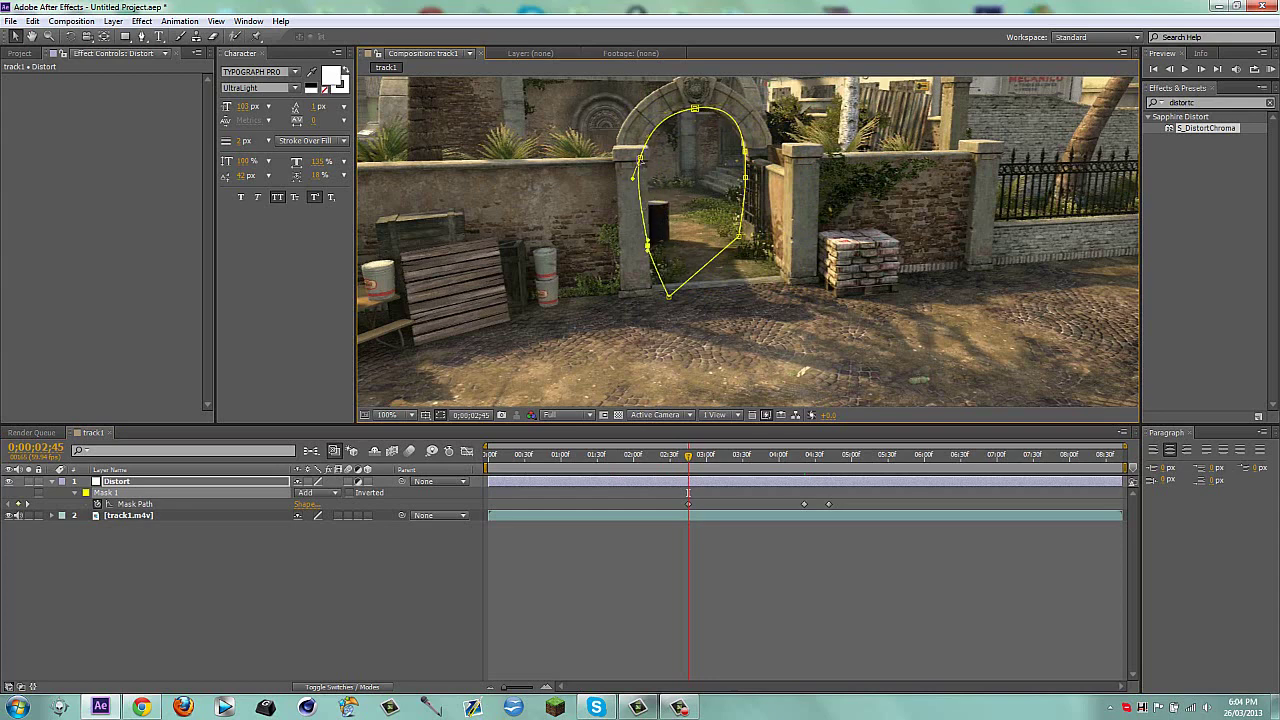
mouse_move(640, 157)
left_mouse_down()
mouse_move(646, 124)
mouse_move(642, 159)
left_mouse_up()
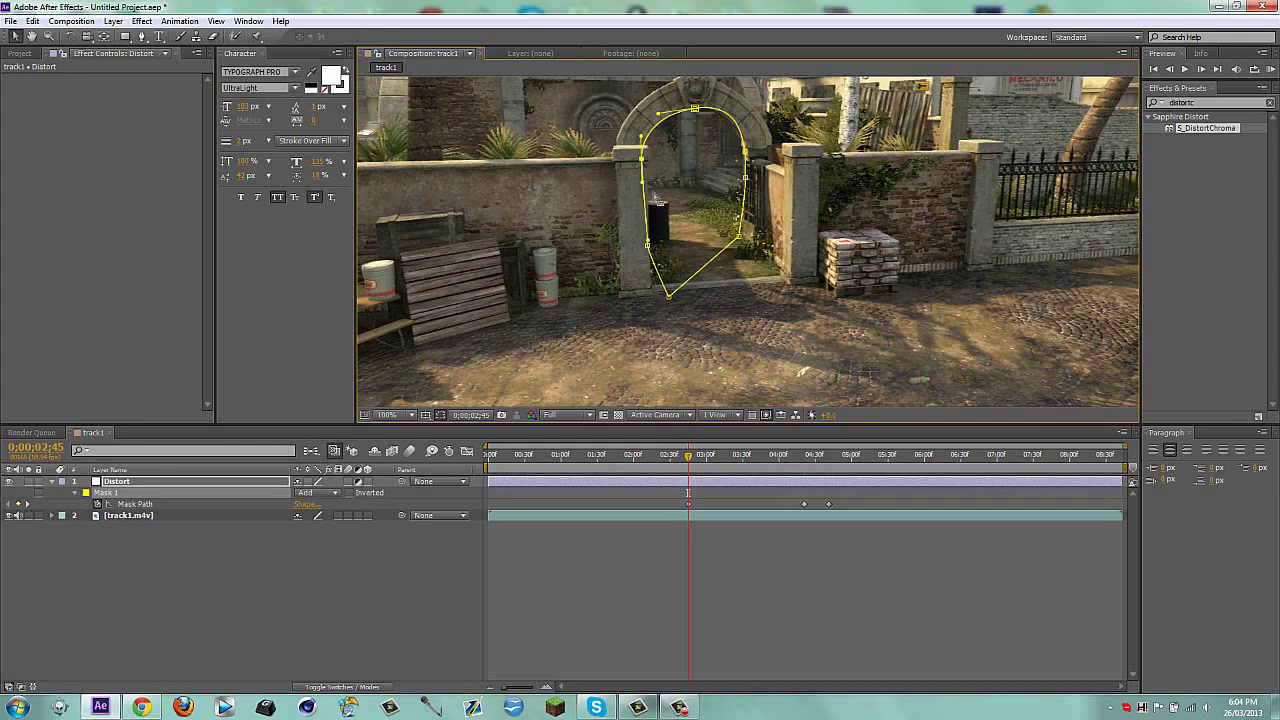
left_click_drag(669, 297, 645, 226)
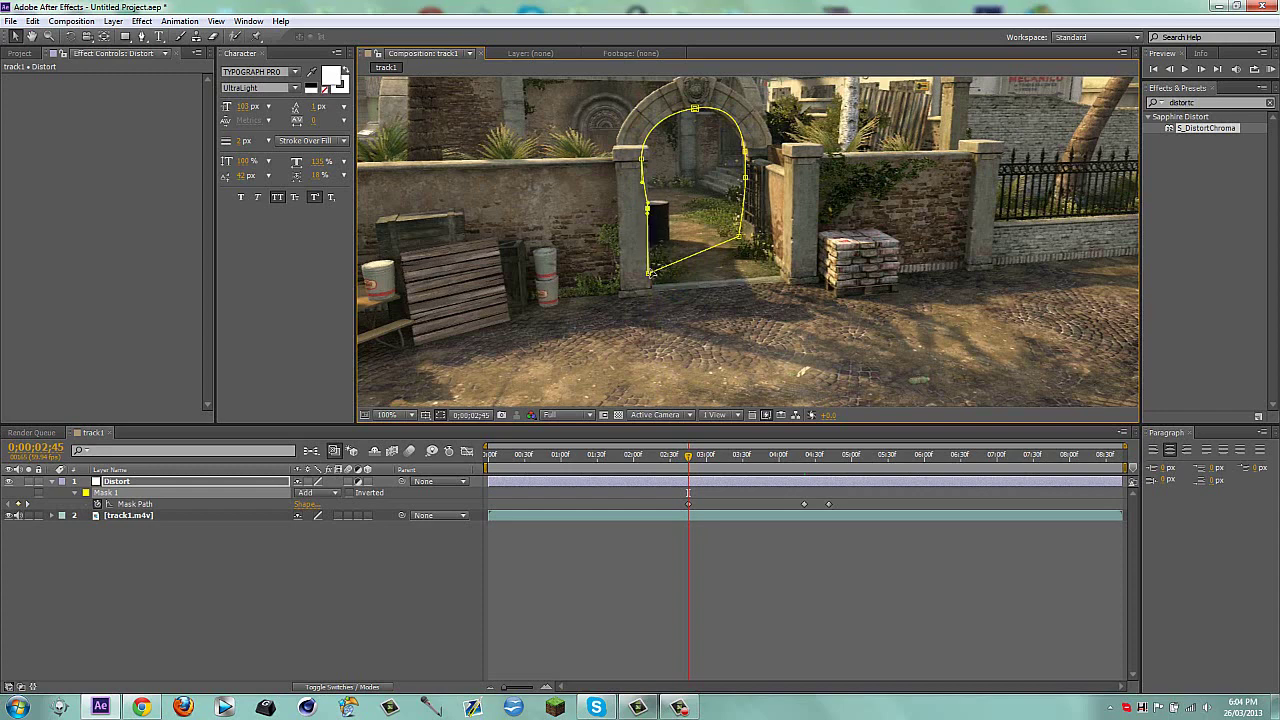
left_click_drag(649, 273, 651, 243)
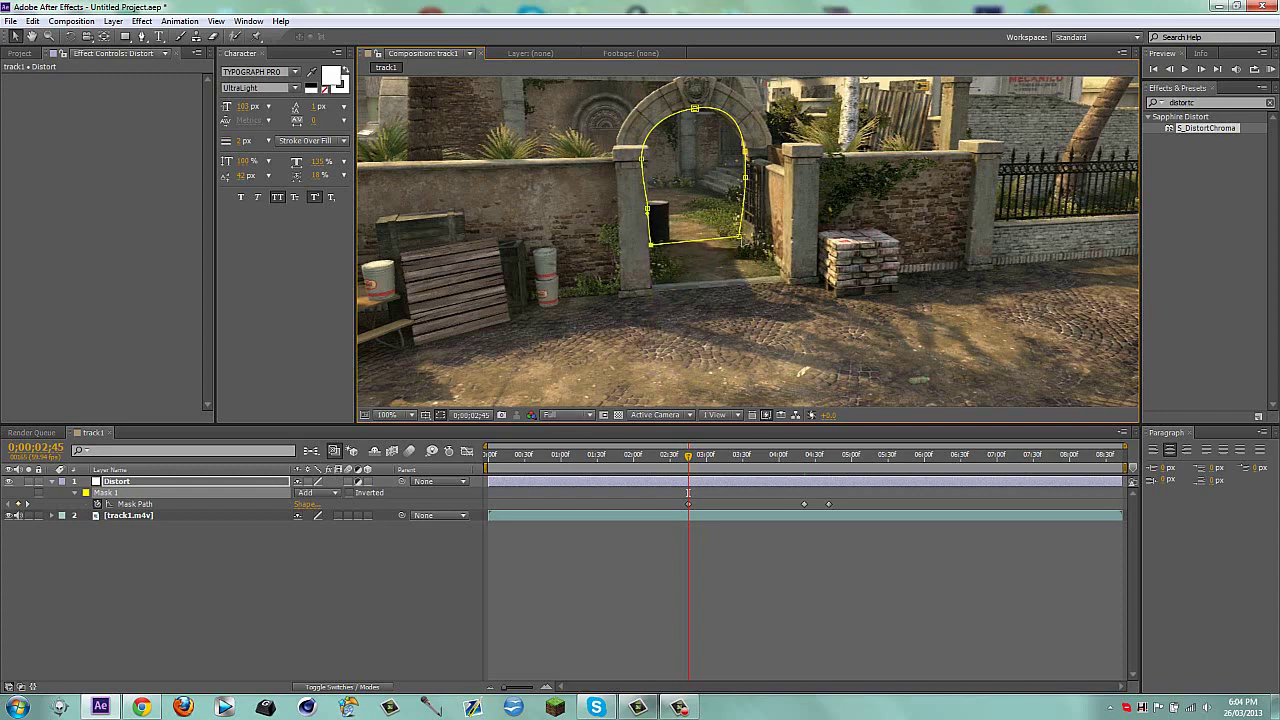
left_click(421, 550)
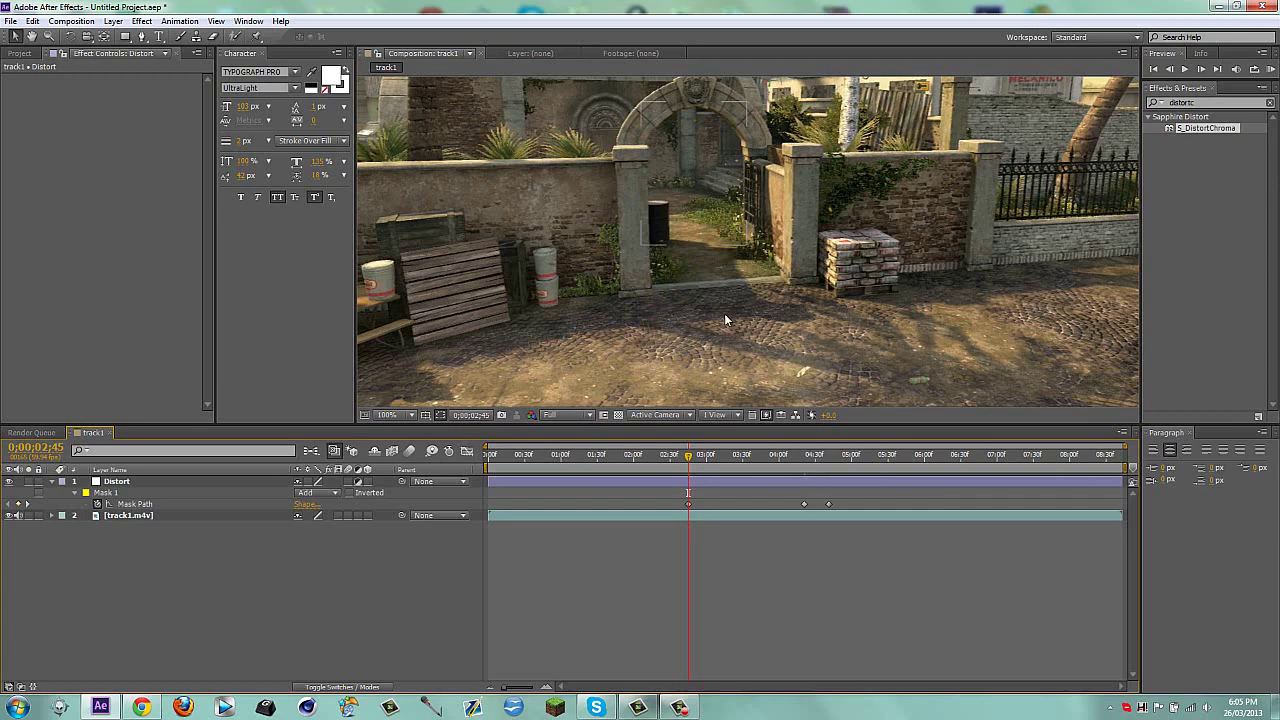
- Create a comp-sized black solid named Matte and hide it
key("ctrl+y")
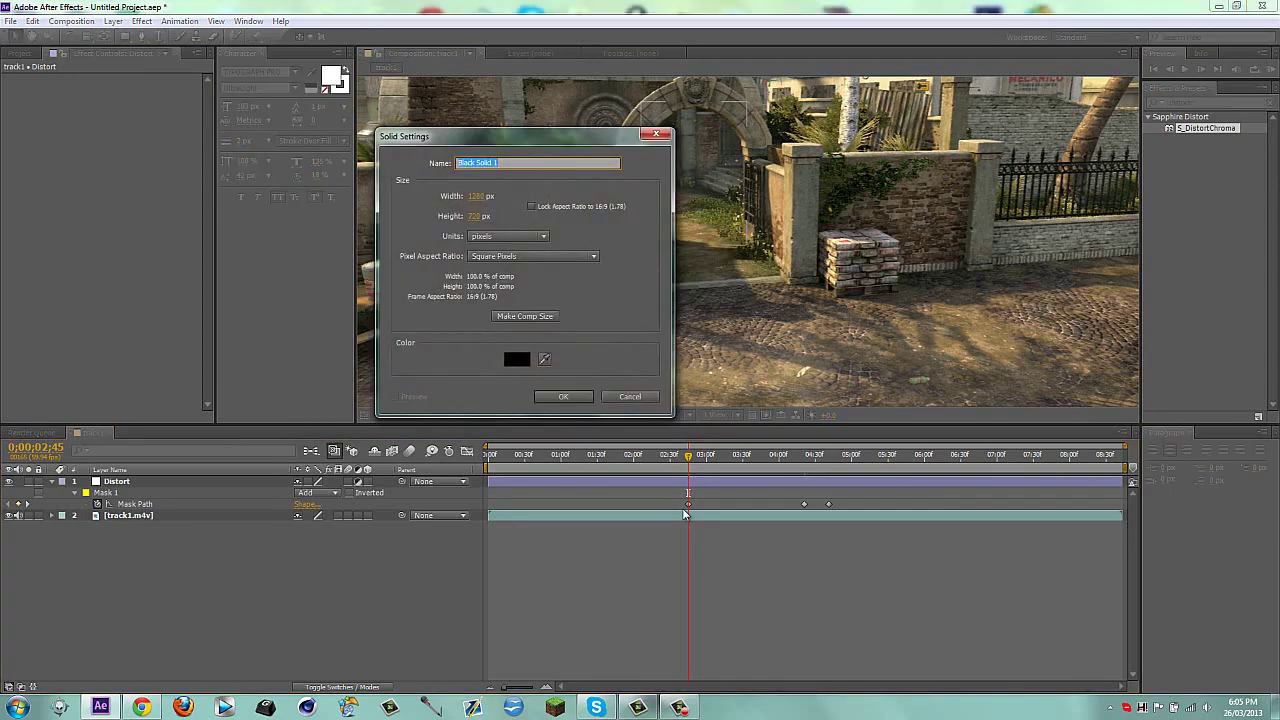
type("So")
type("Matte")
key("Return")
left_click(274, 620)
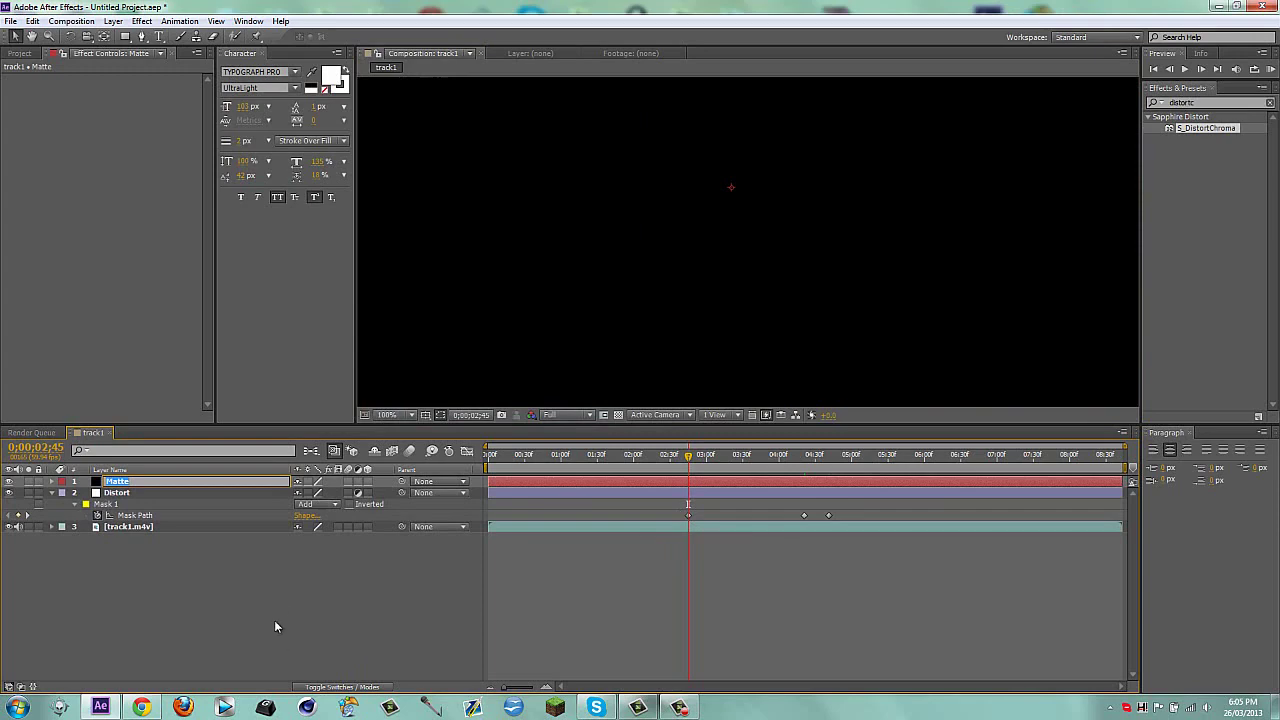
left_click(9, 482)
- Draw a closed Pen tool mask on the Matte layer around the gateway's left stone pillar
left_click(740, 484)
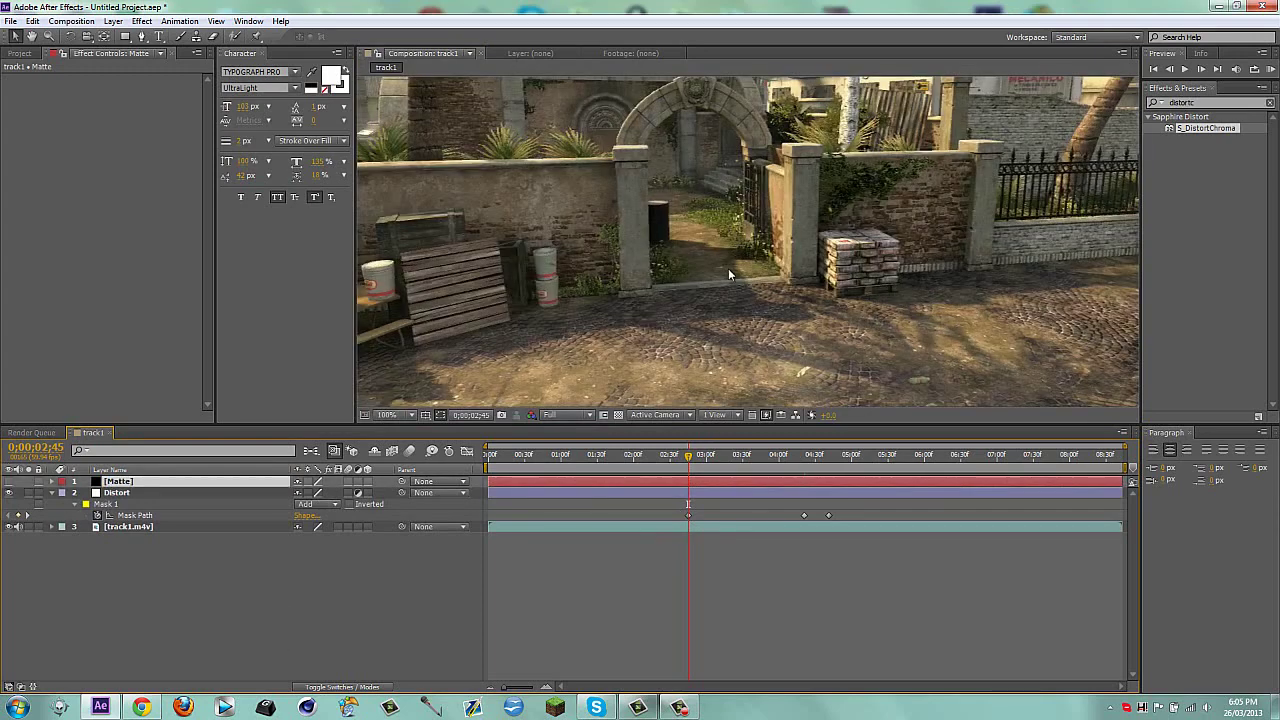
key("g")
left_click(652, 292)
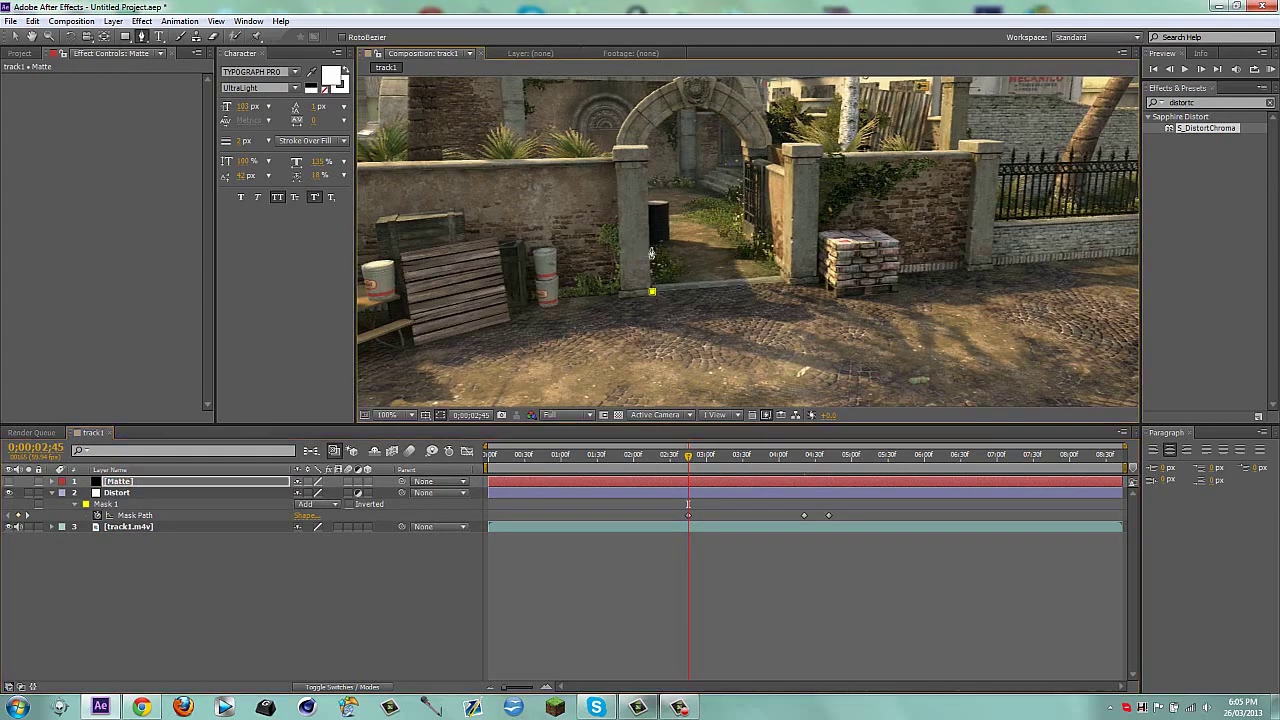
left_click(645, 163)
left_click(613, 155)
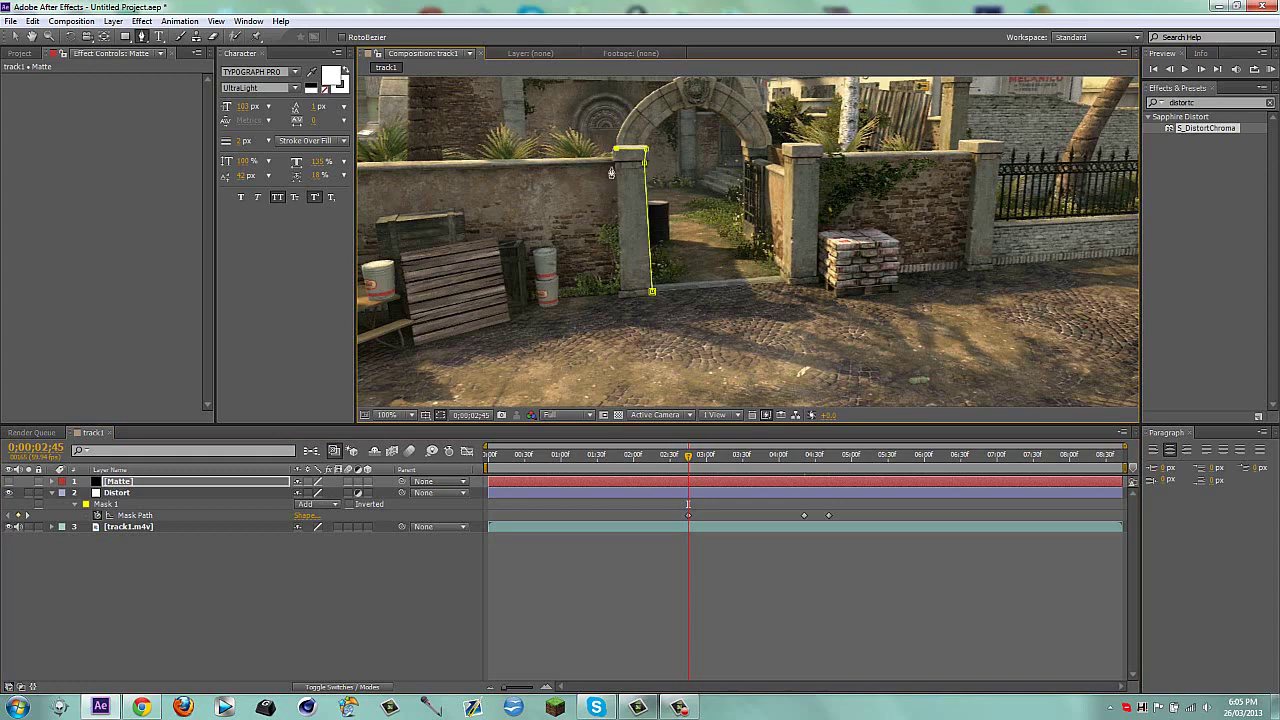
left_click(621, 297)
left_click(652, 291)
key("ctrl+v")
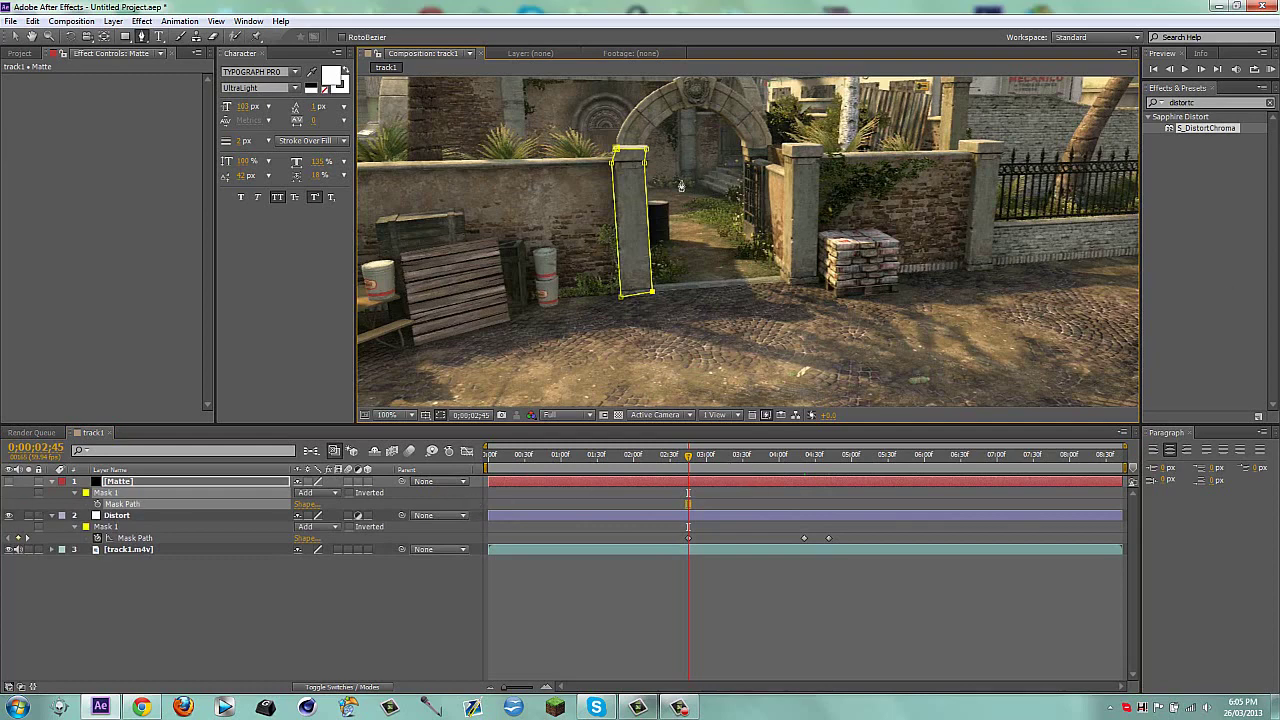
key("u")
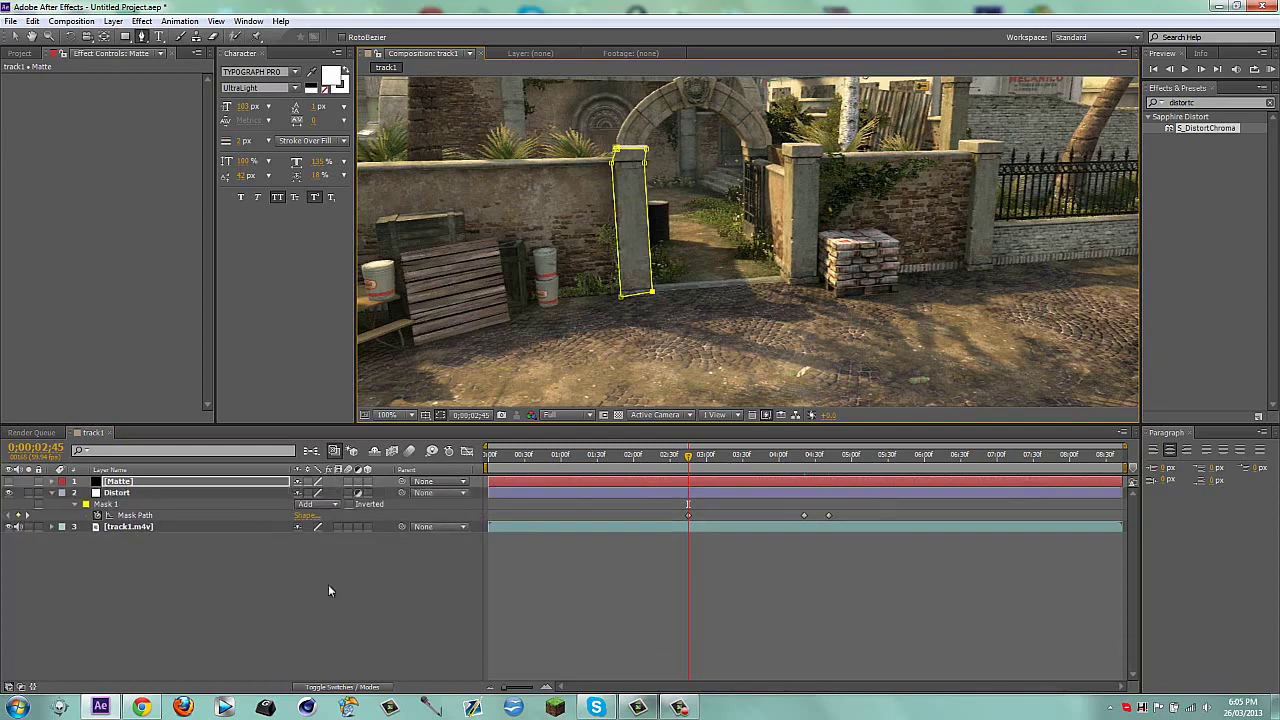
left_click(274, 600)
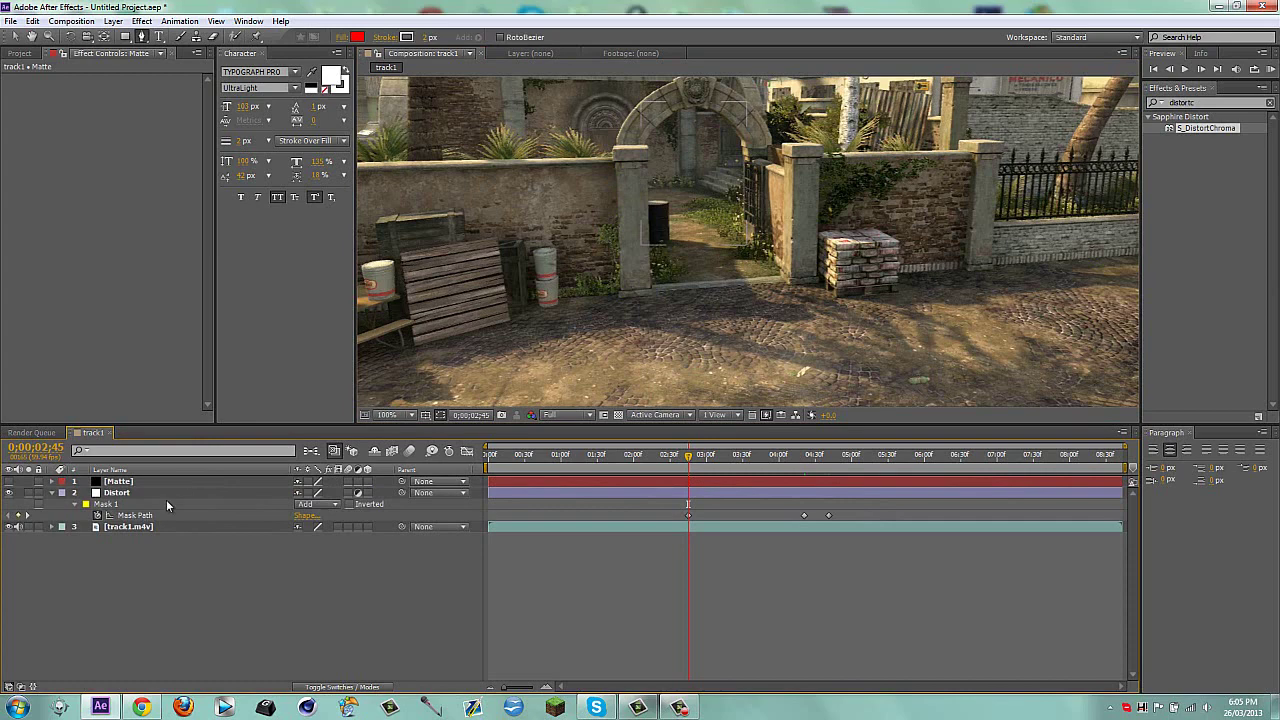
- Set the Distort layer's track matte to Alpha Inverted Matte "[Matte]" and apply the S_DistortChroma effect to it
key("F4")
left_click(366, 493)
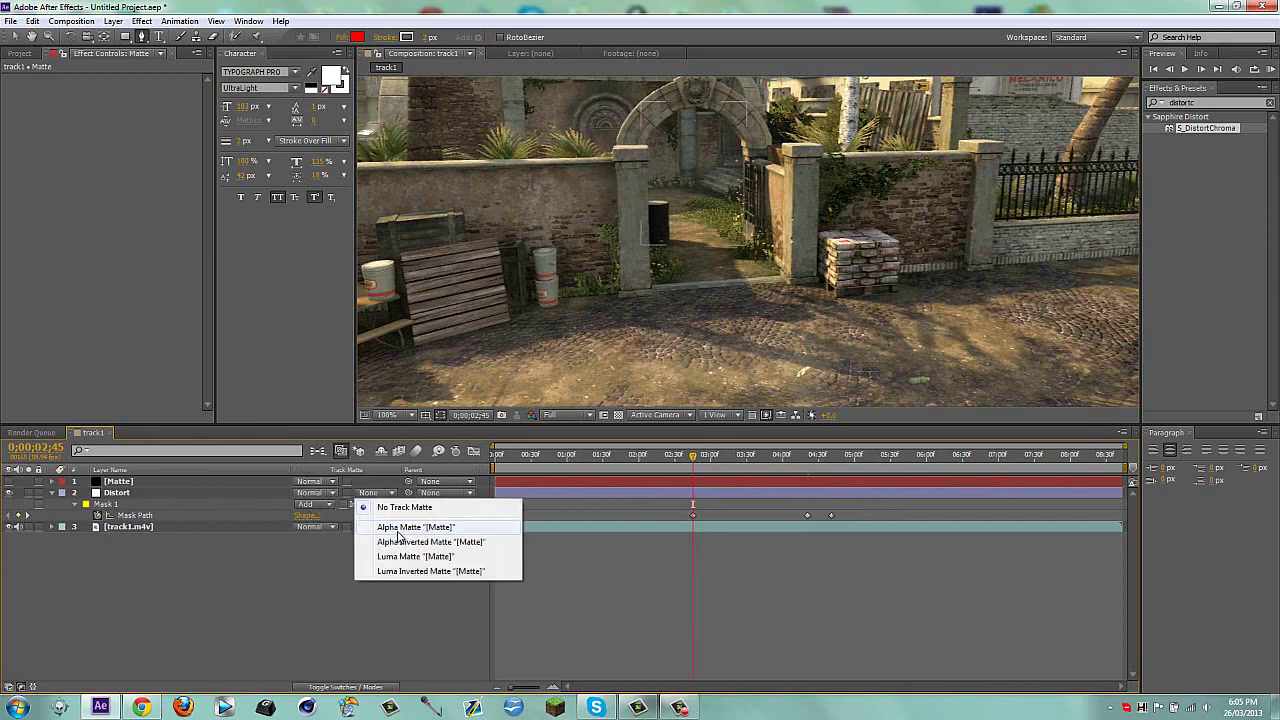
left_click(410, 541)
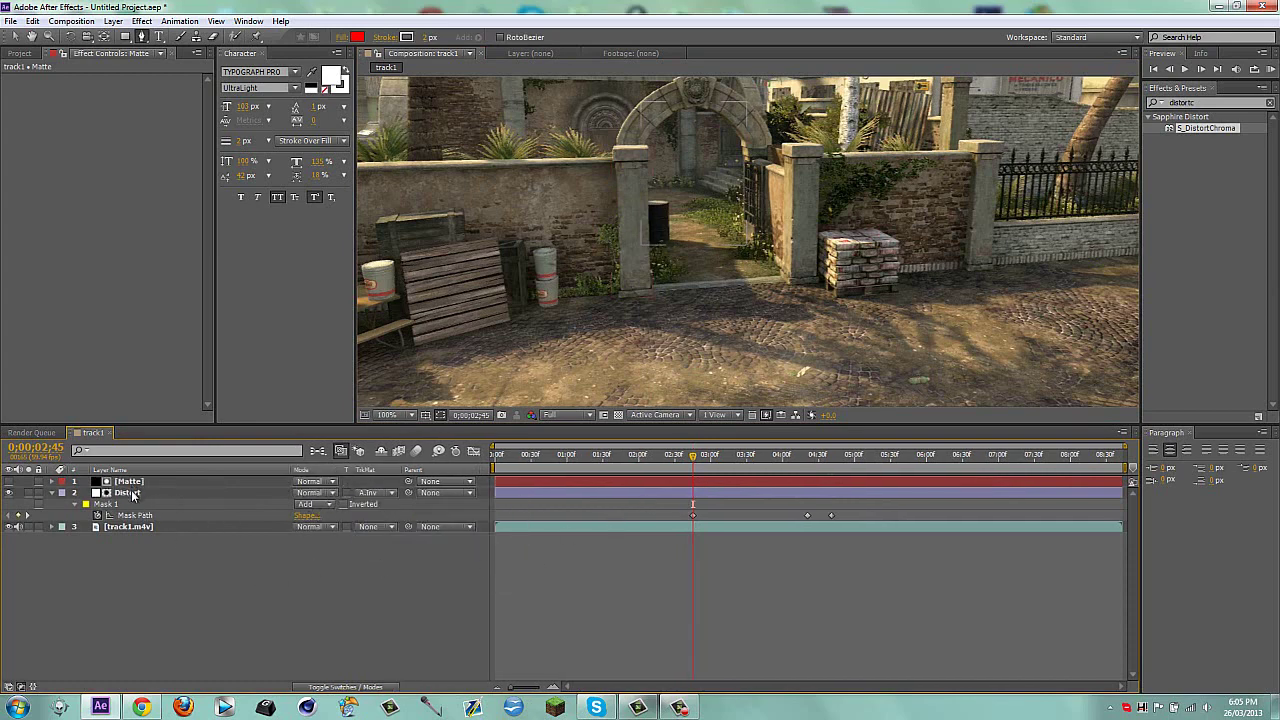
left_click_drag(1193, 128, 755, 492)
left_click(443, 605)
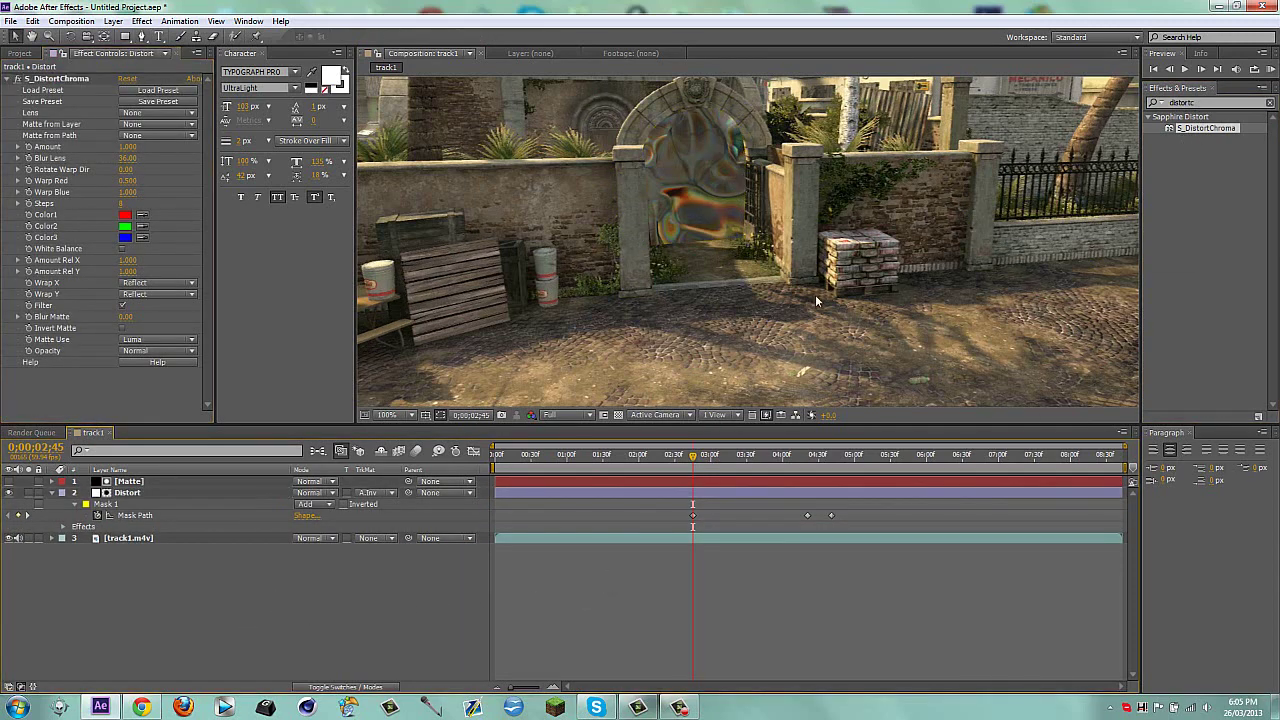
- Adjust the Mask Feather of the Distort layer's mask
left_click(147, 499)
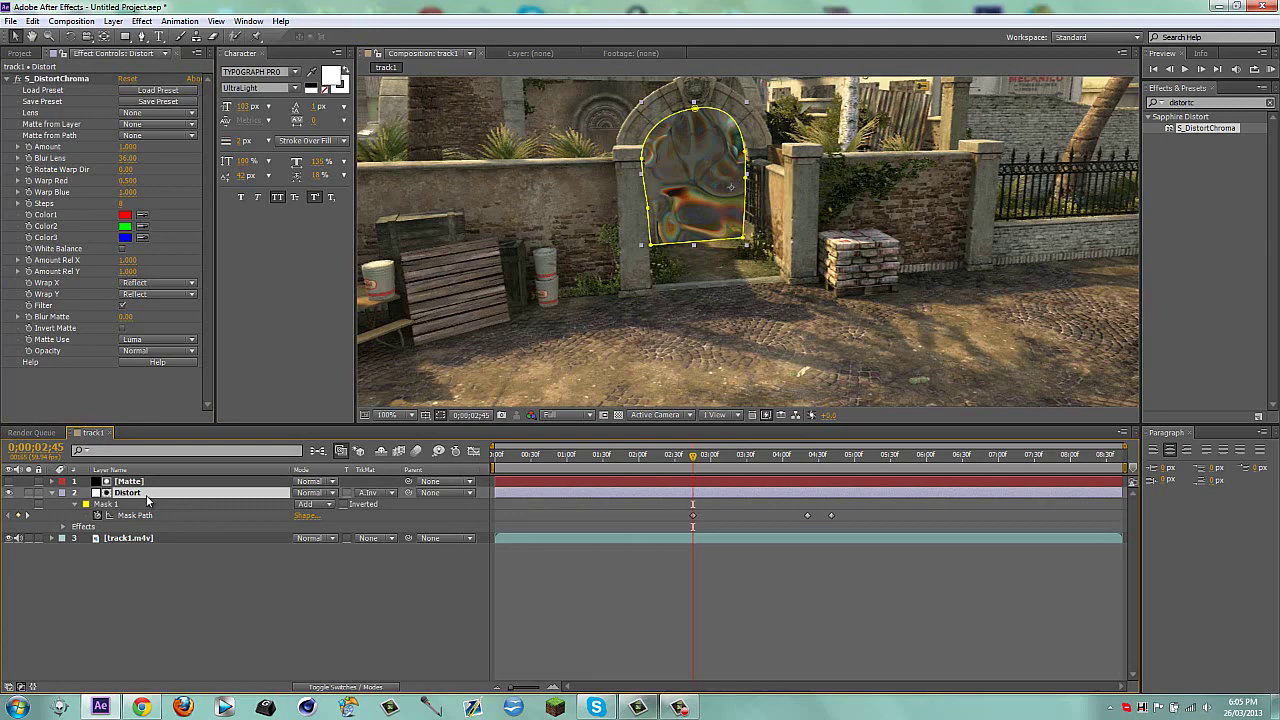
key("f")
left_click(310, 515)
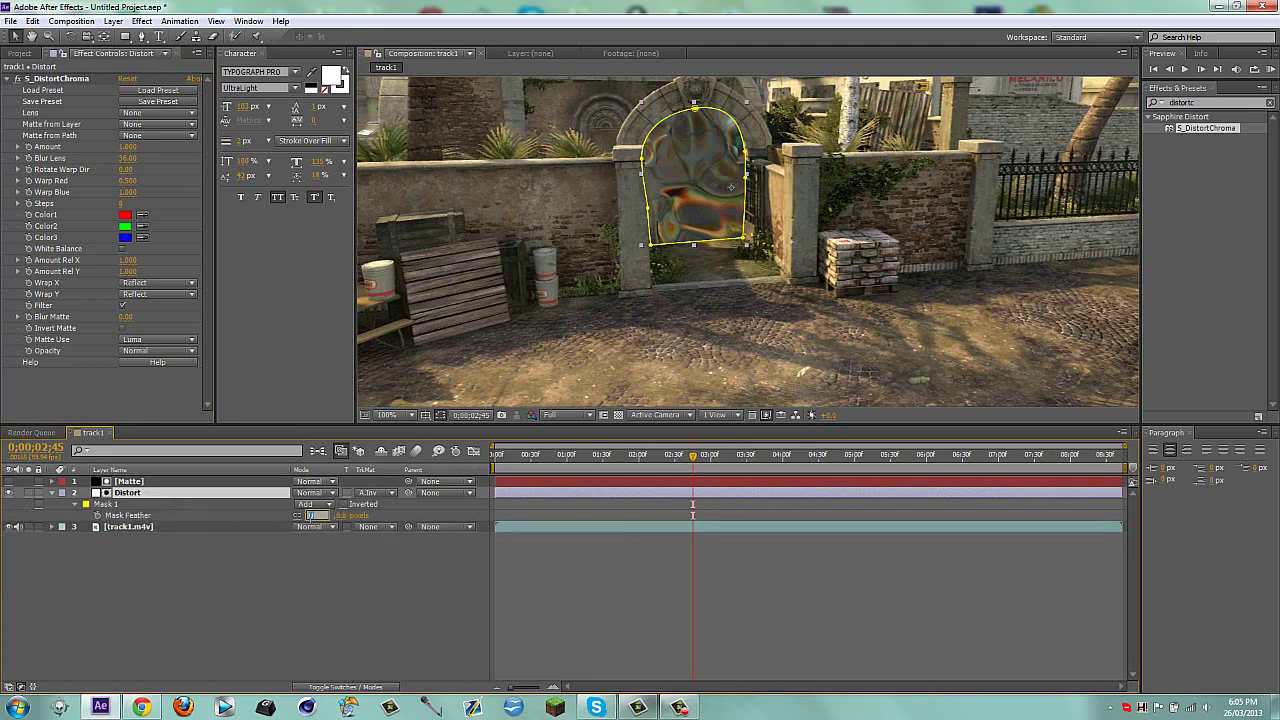
key("Return")
key("f")
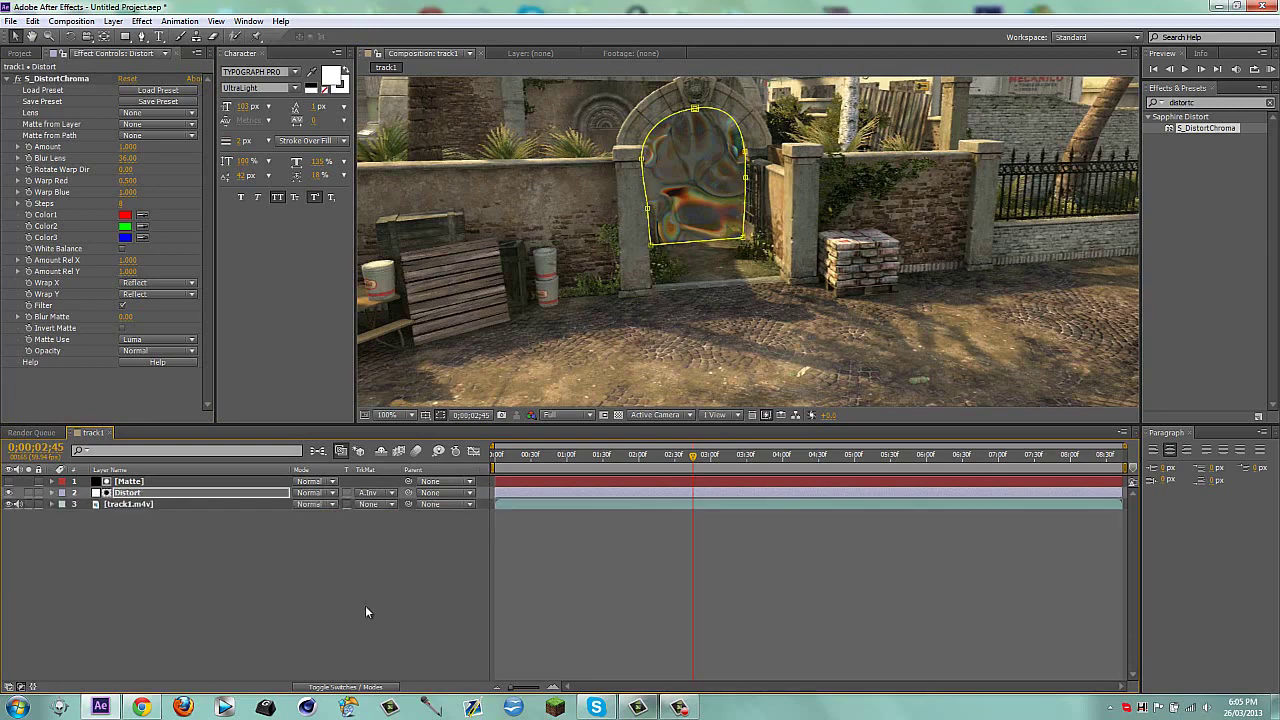
left_click(365, 605)
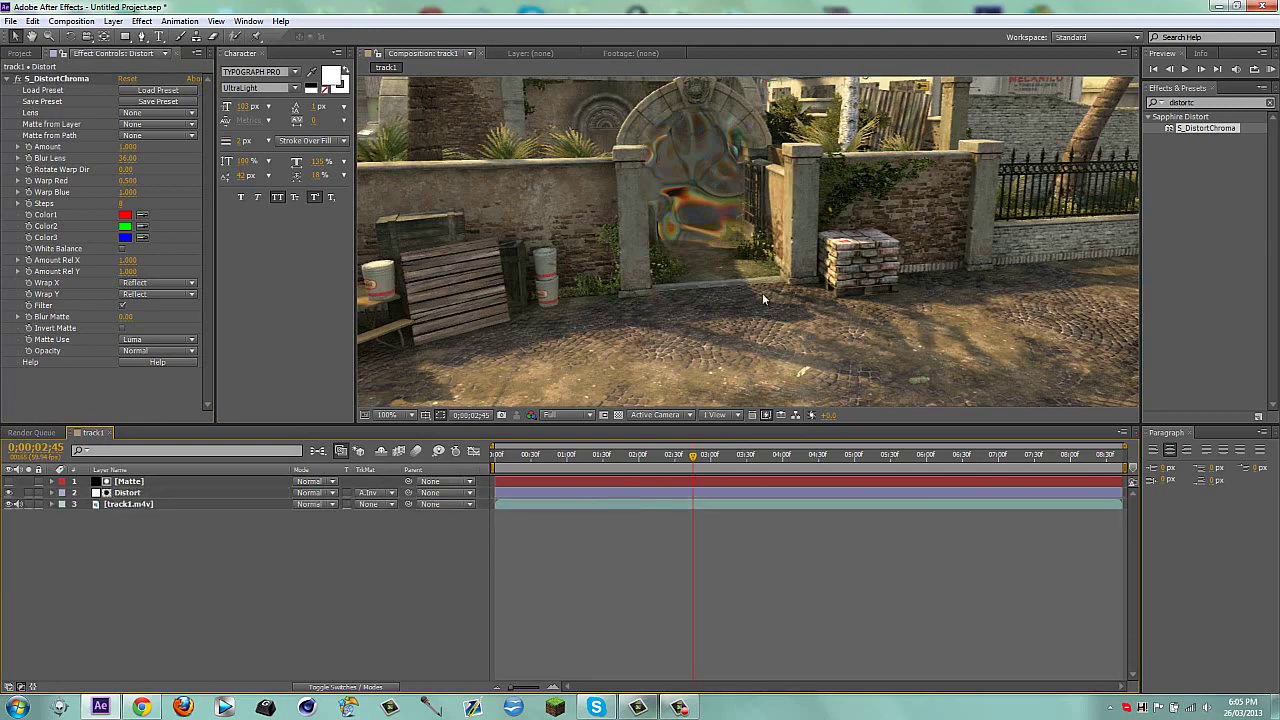
- Set the Blur Lens of the S_DistortChroma effect to 25
left_click_drag(128, 160, 104, 160)
left_click(128, 158)
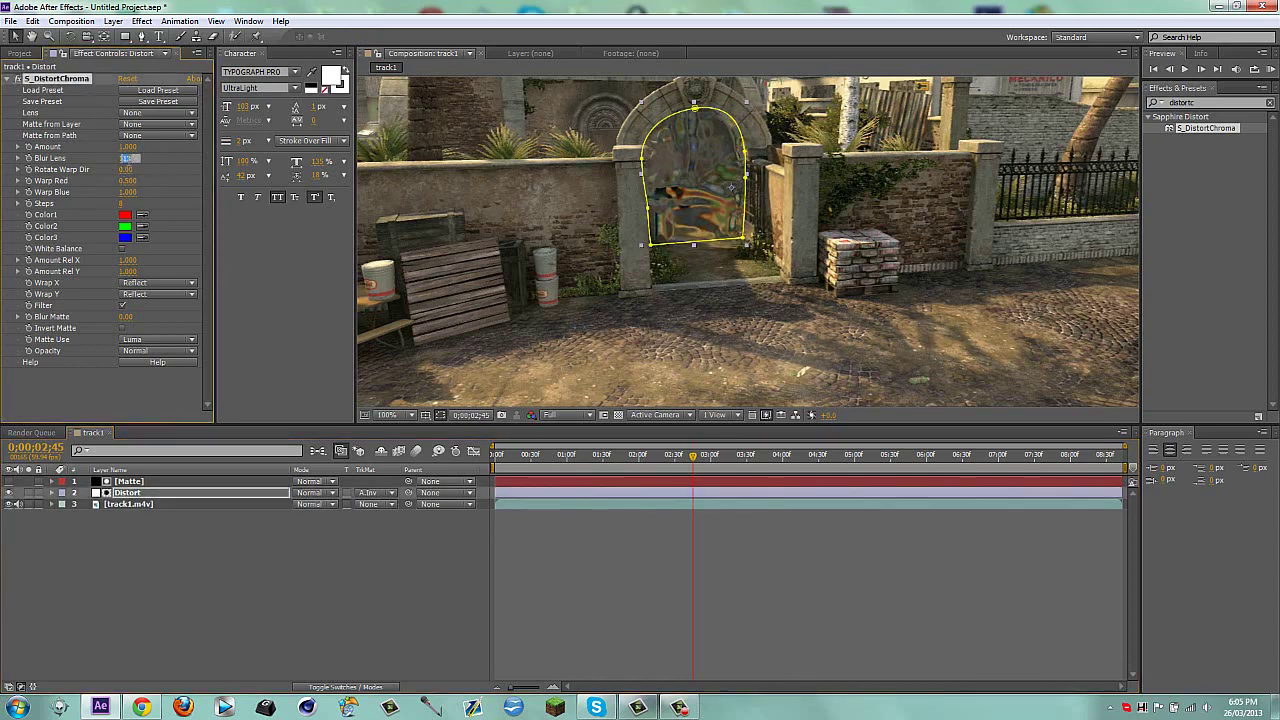
type("25")
key("Return")
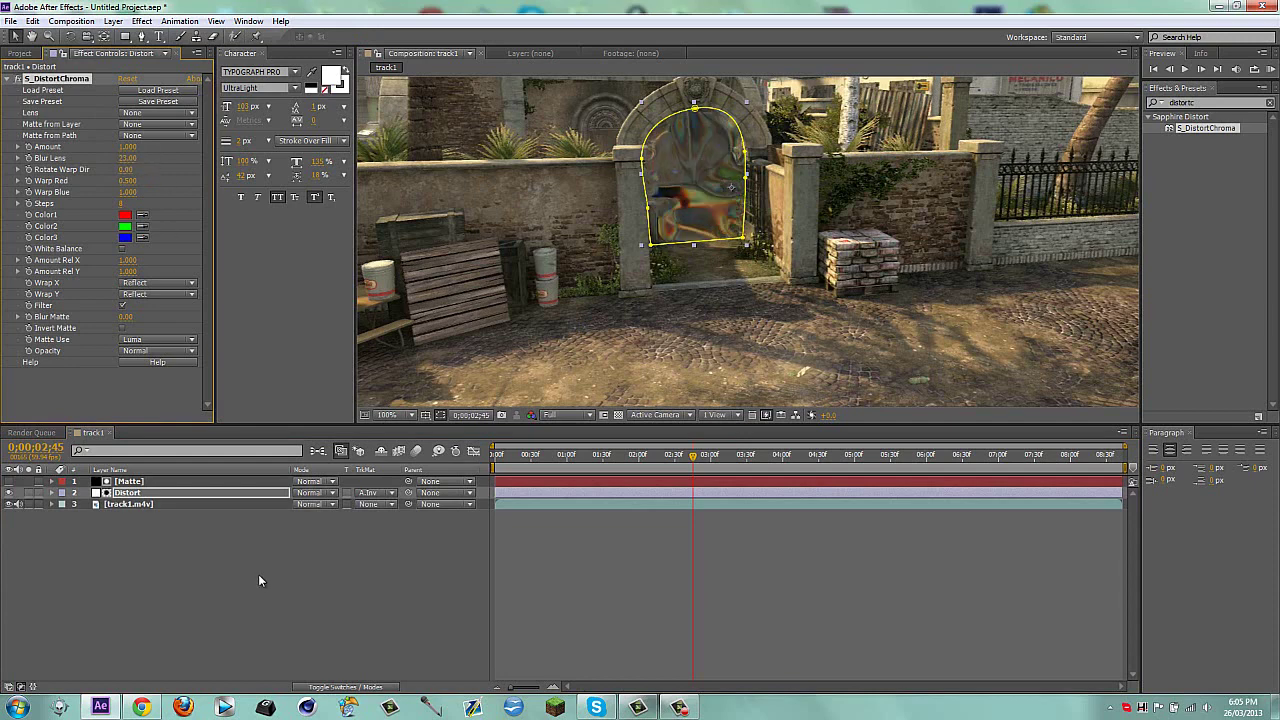
- Set the Blur Lens of the S_DistortChroma effect to 19
left_click(258, 580)
left_click(127, 160)
type("2")
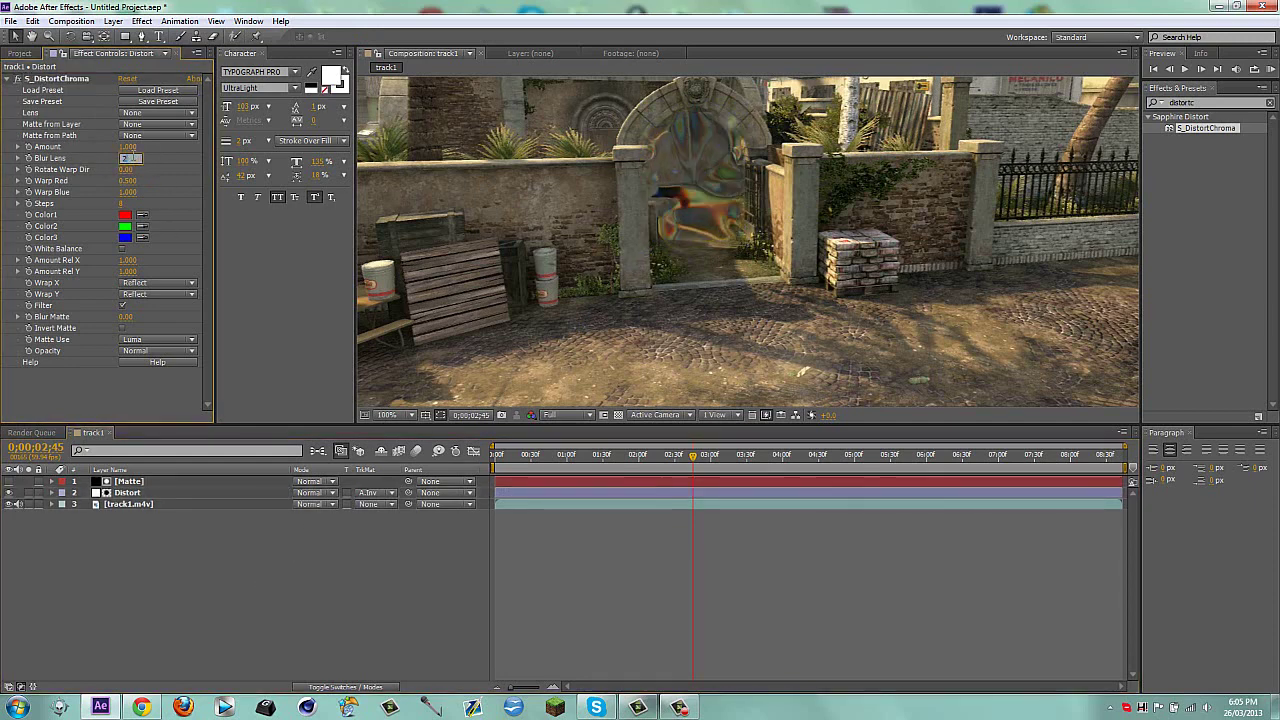
key("Return")
left_click_drag(128, 163, 126, 157)
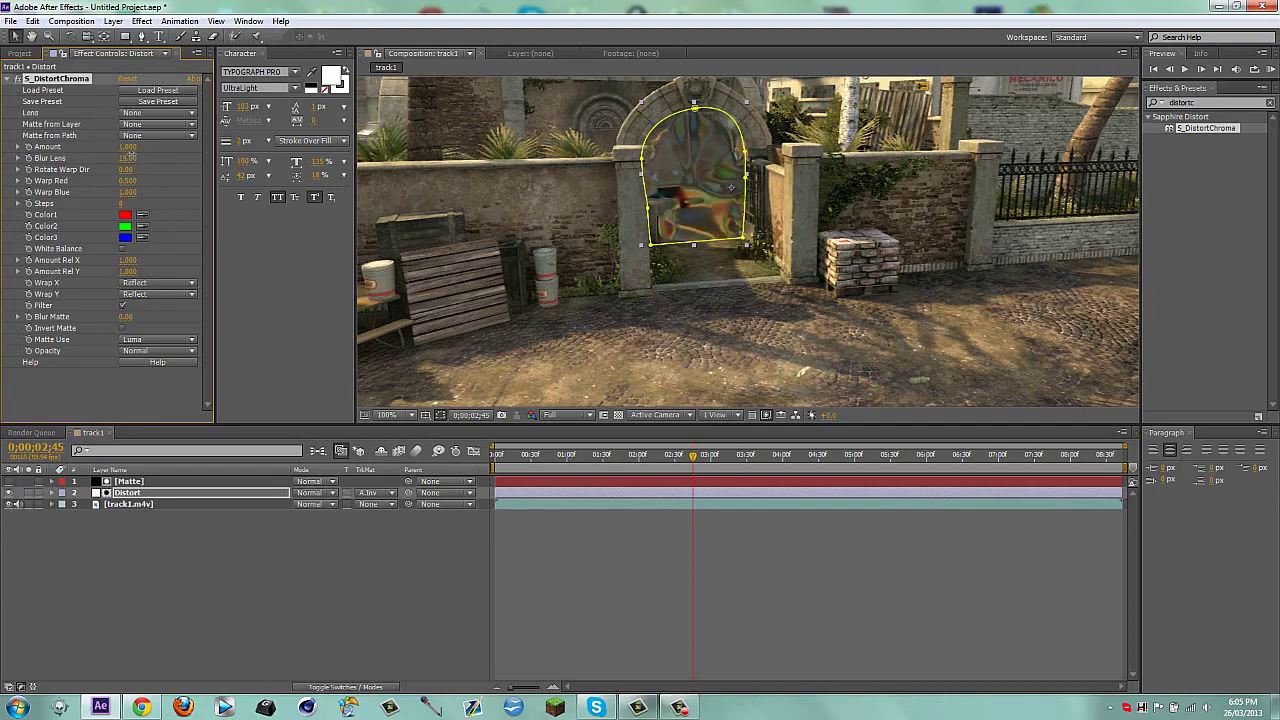
left_click(299, 586)
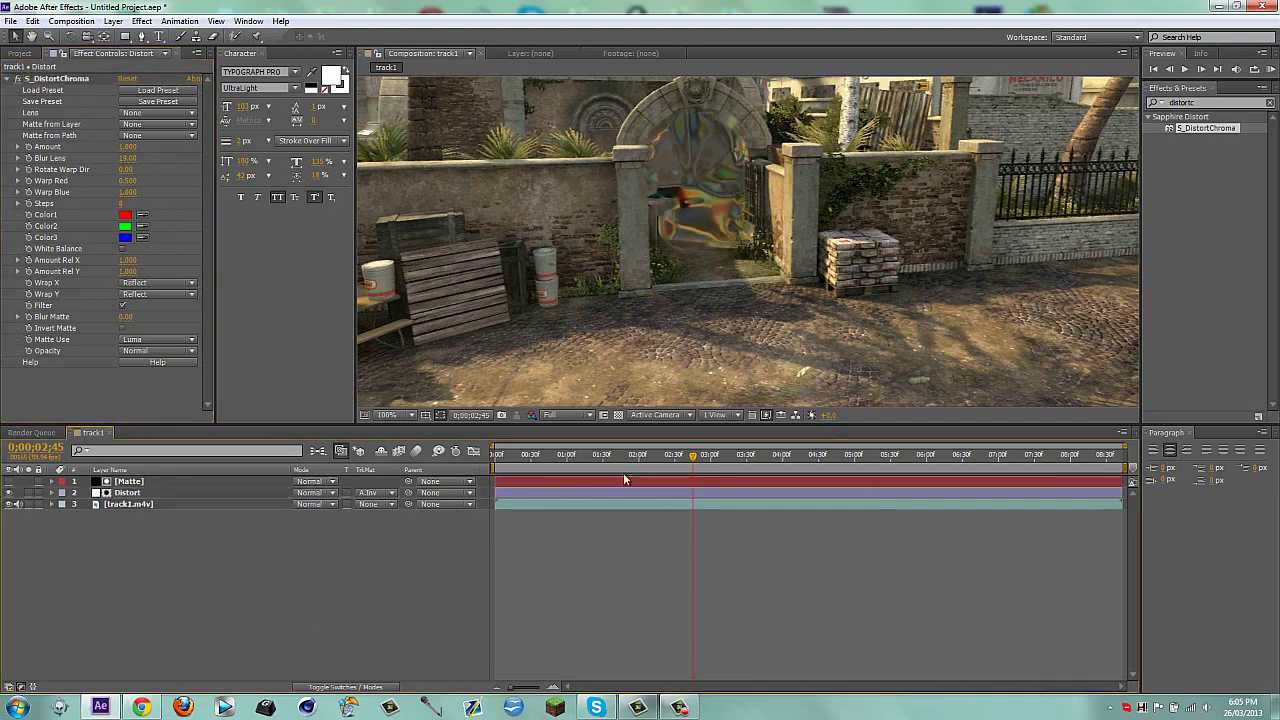
- Enable keyframing for the S_DistortChroma Amount at 0;00;05;13 with a value of 1.000, and play the composition onward from there
left_click(792, 458)
left_click(866, 458)
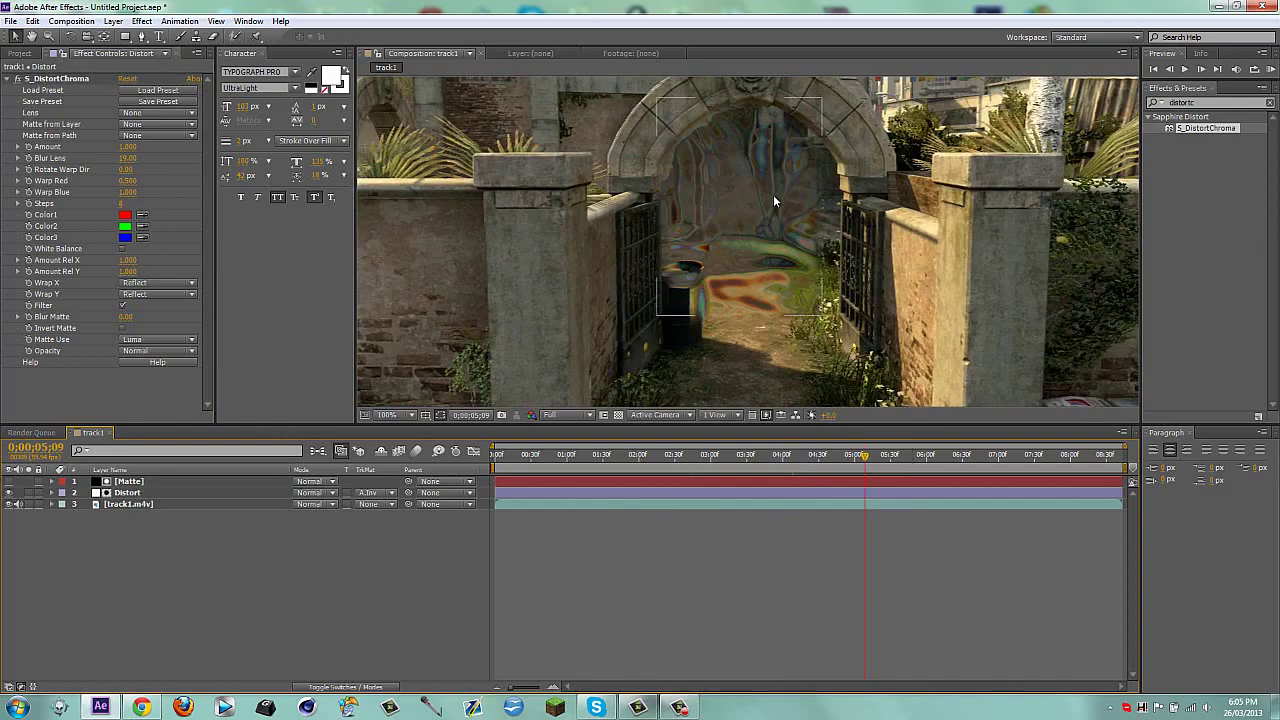
left_click_drag(948, 466, 870, 468)
left_click(28, 164)
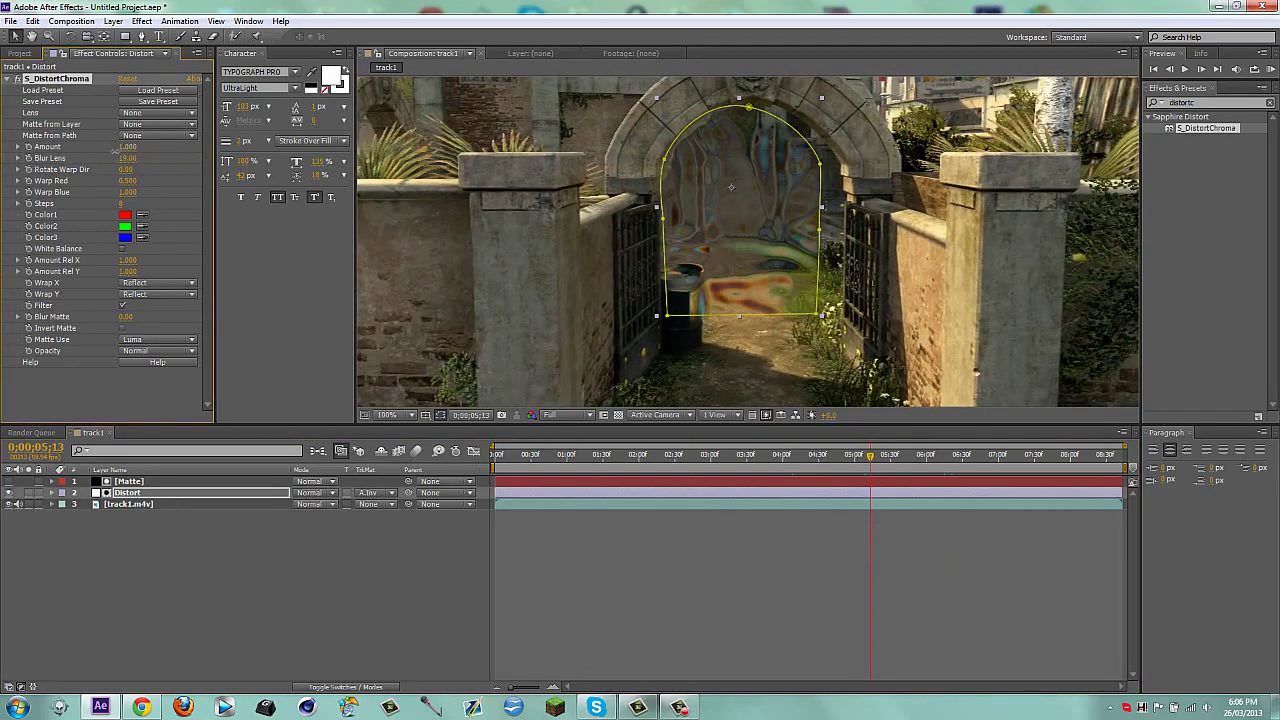
mouse_move(124, 148)
left_mouse_down()
mouse_move(2, 180)
mouse_move(132, 151)
left_mouse_up()
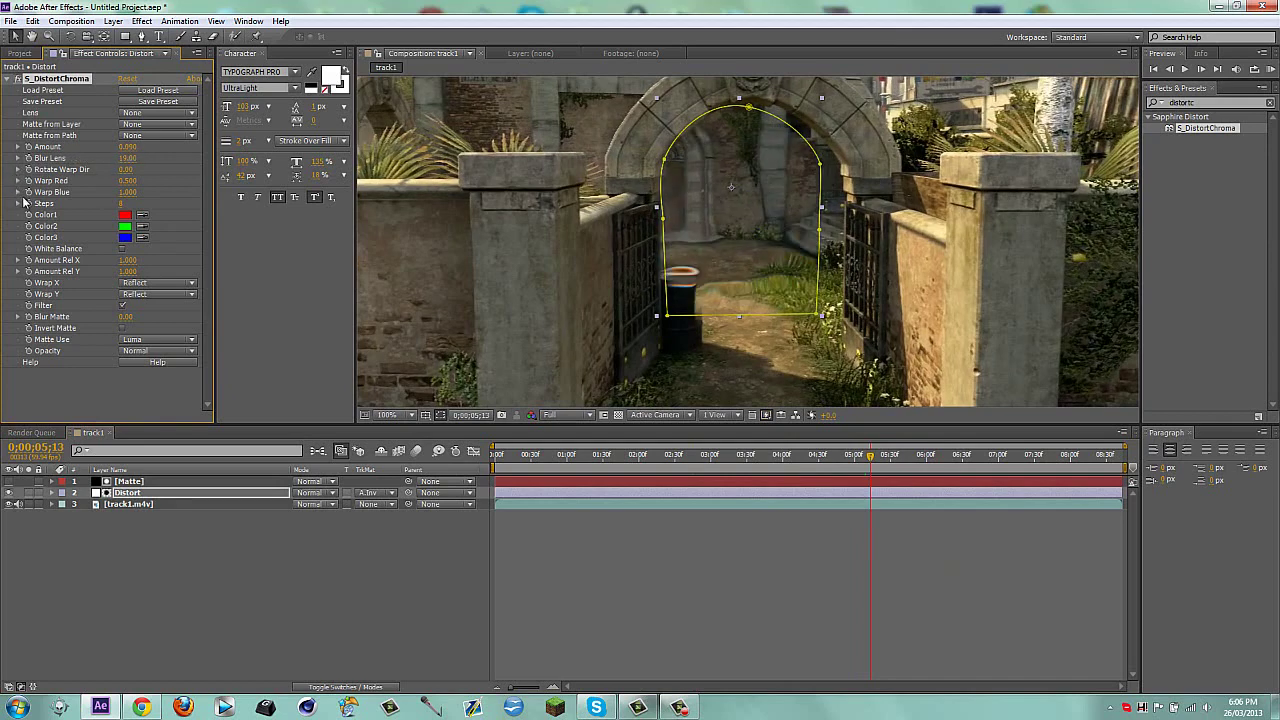
key("ctrl+z")
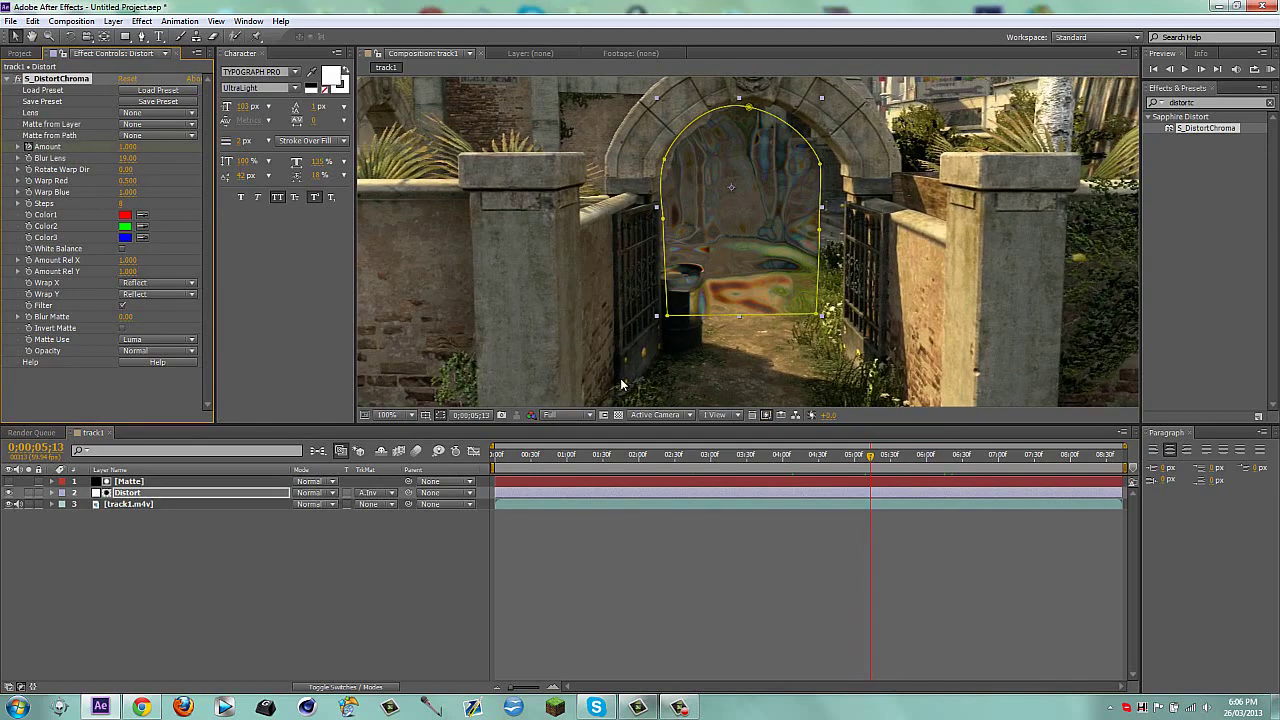
key("space")
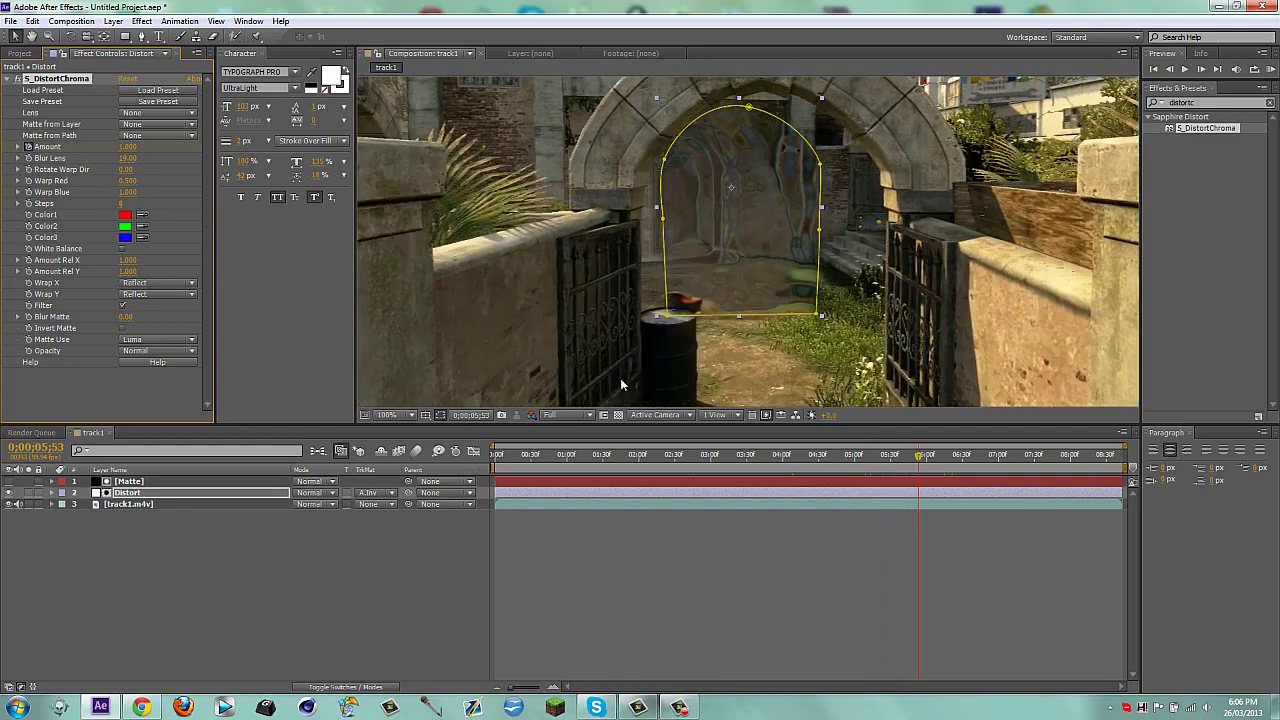
- Set the S_DistortChroma Amount to 0 at 0;00;06;03
left_click(447, 632)
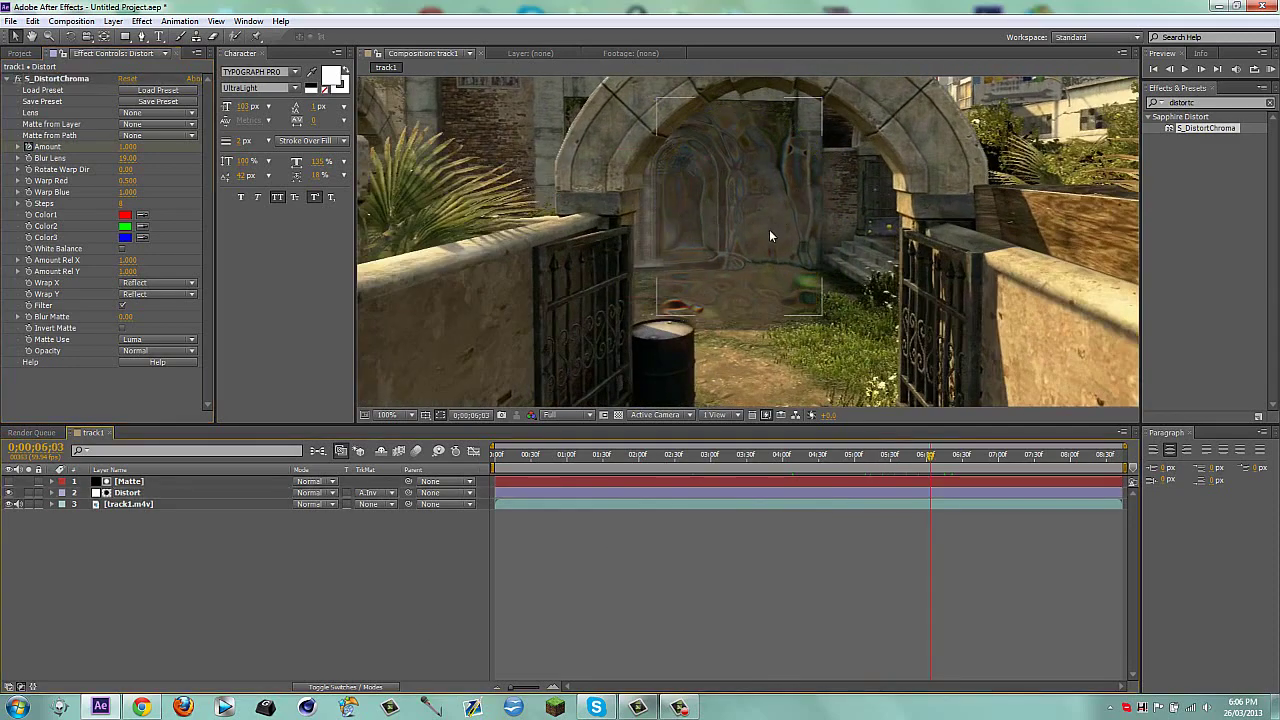
left_click(126, 147)
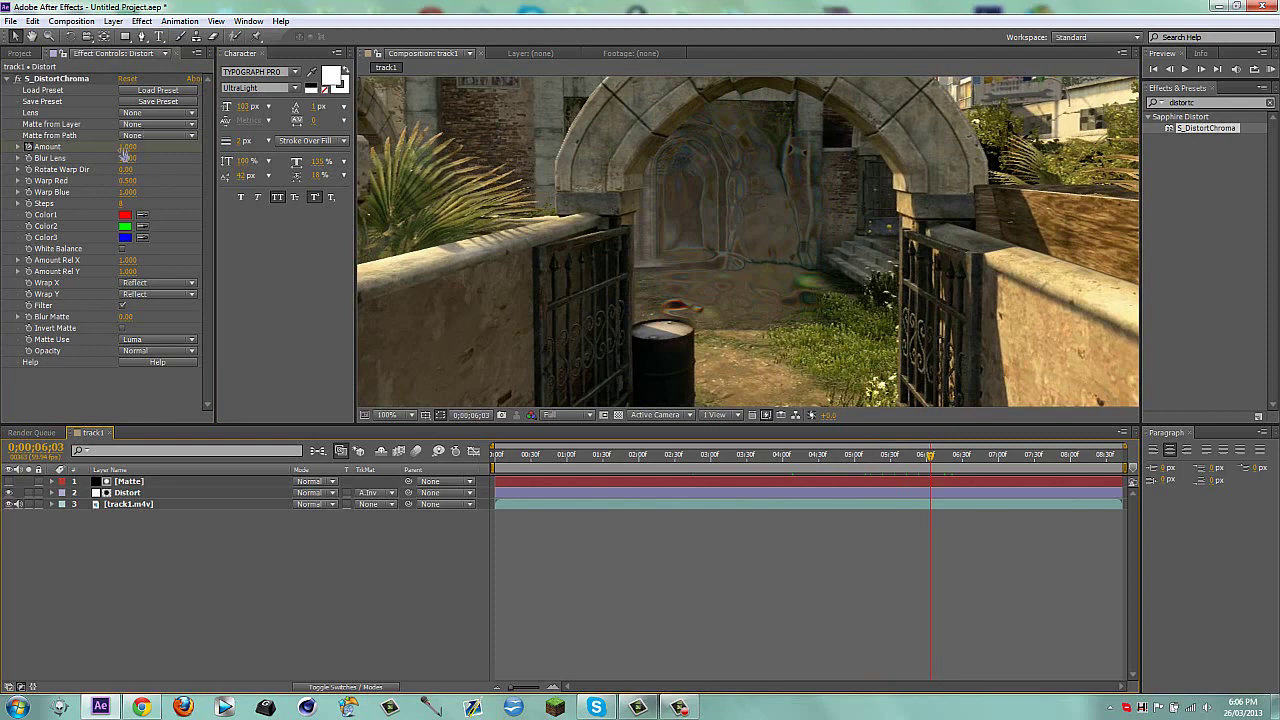
left_click(127, 148)
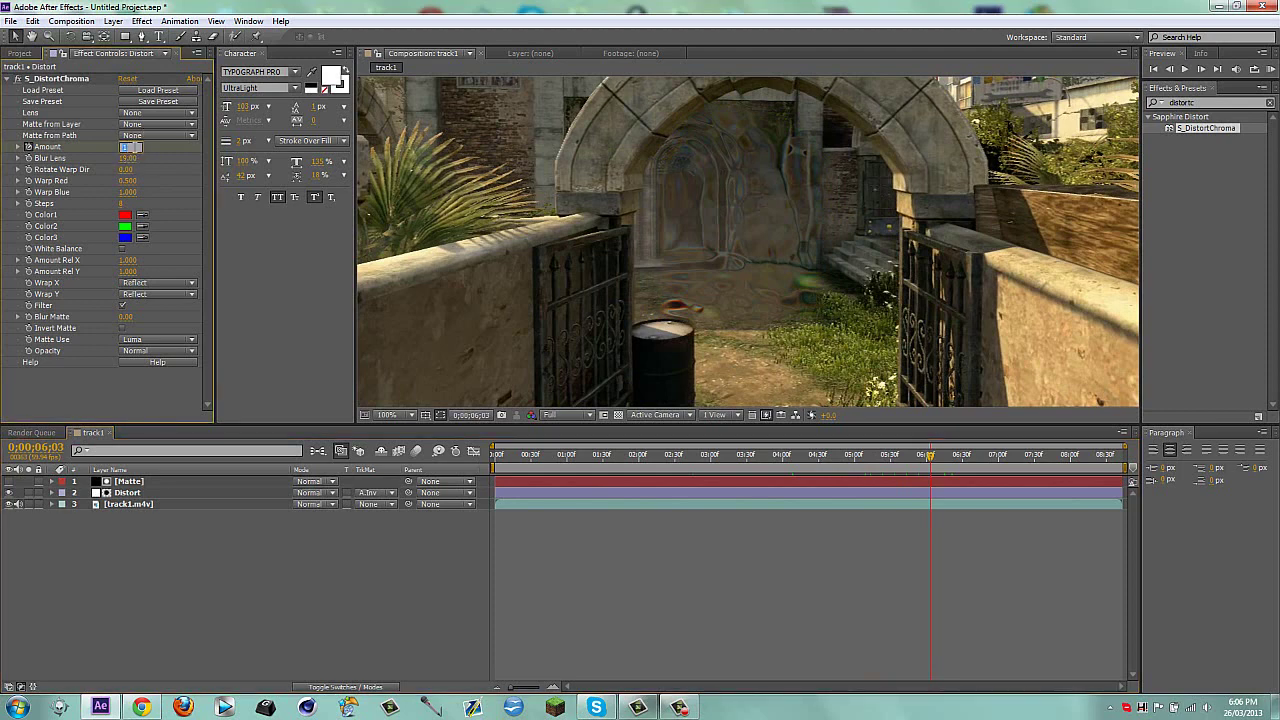
type("0")
key("Return")
left_click(350, 549)
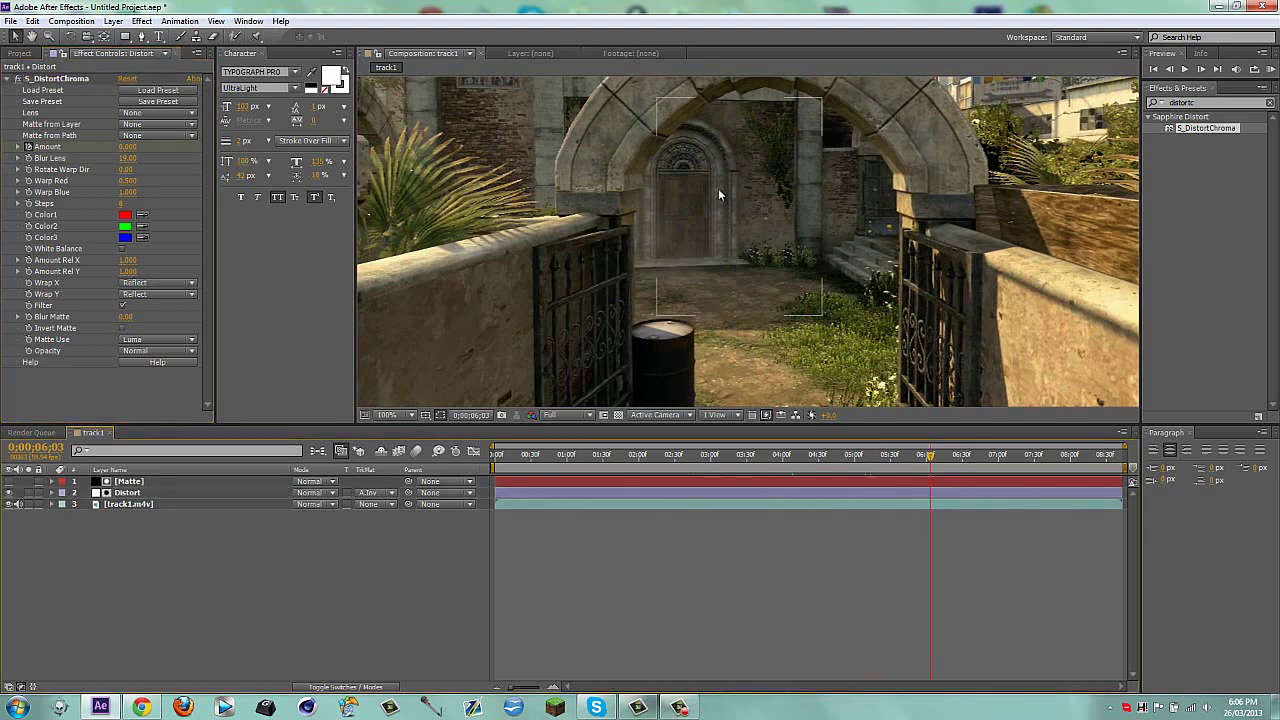
scroll(712, 352, "down", 2)
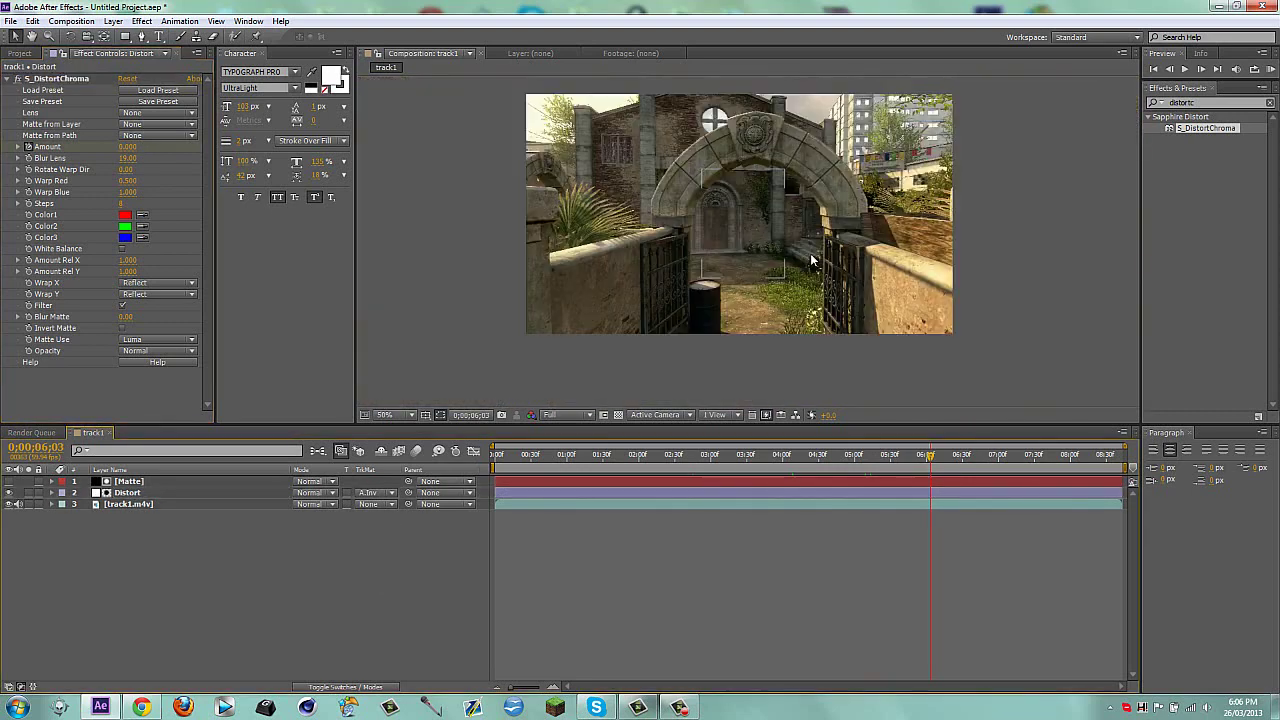
- Delete the S_DistortChroma effect from the Distort layer
left_click(137, 495)
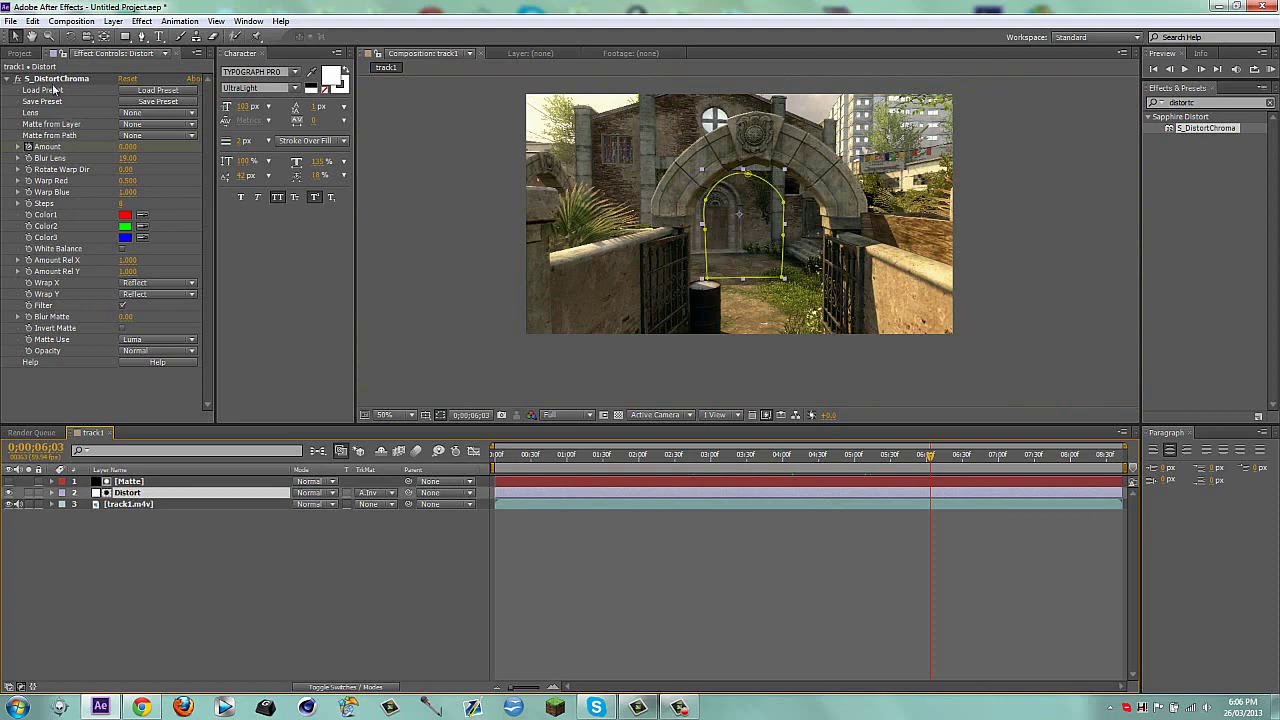
left_click(54, 81)
key("Delete")
left_click(369, 592)
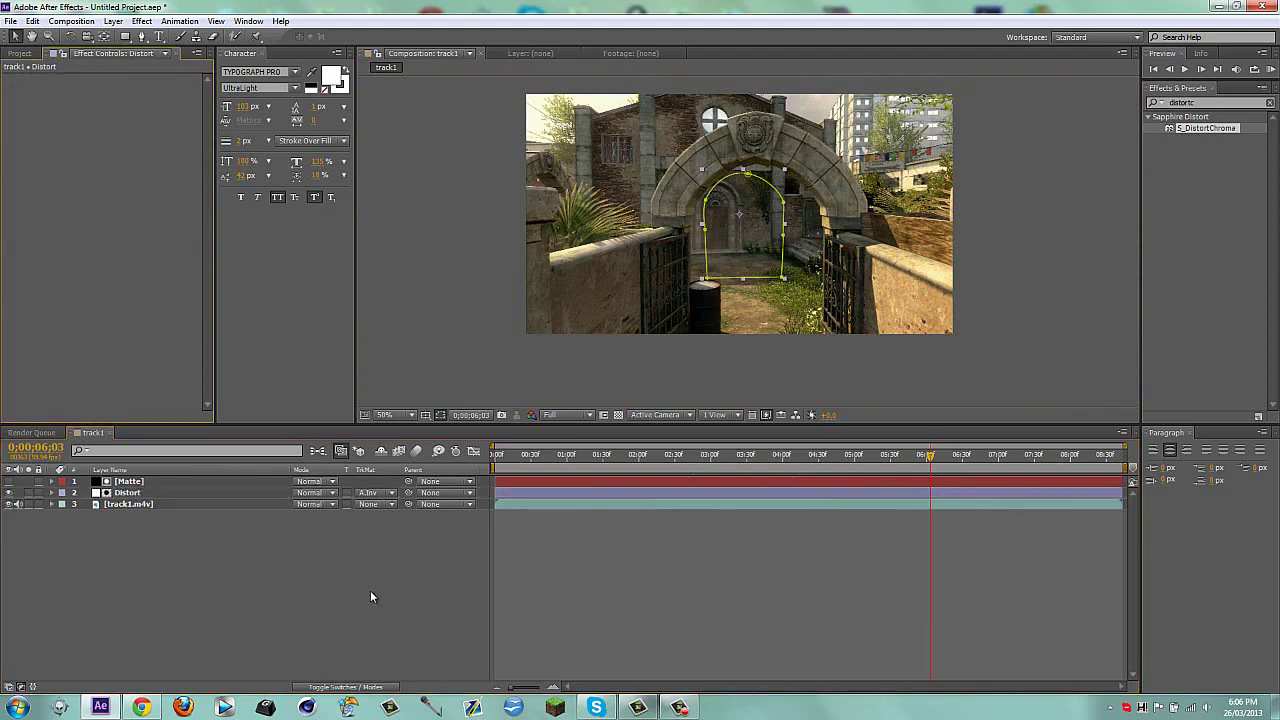
- Reveal the Distort layer's Mask Path keyframes and go to the last one, at 0;00;04;41
left_click(876, 492)
key("m")
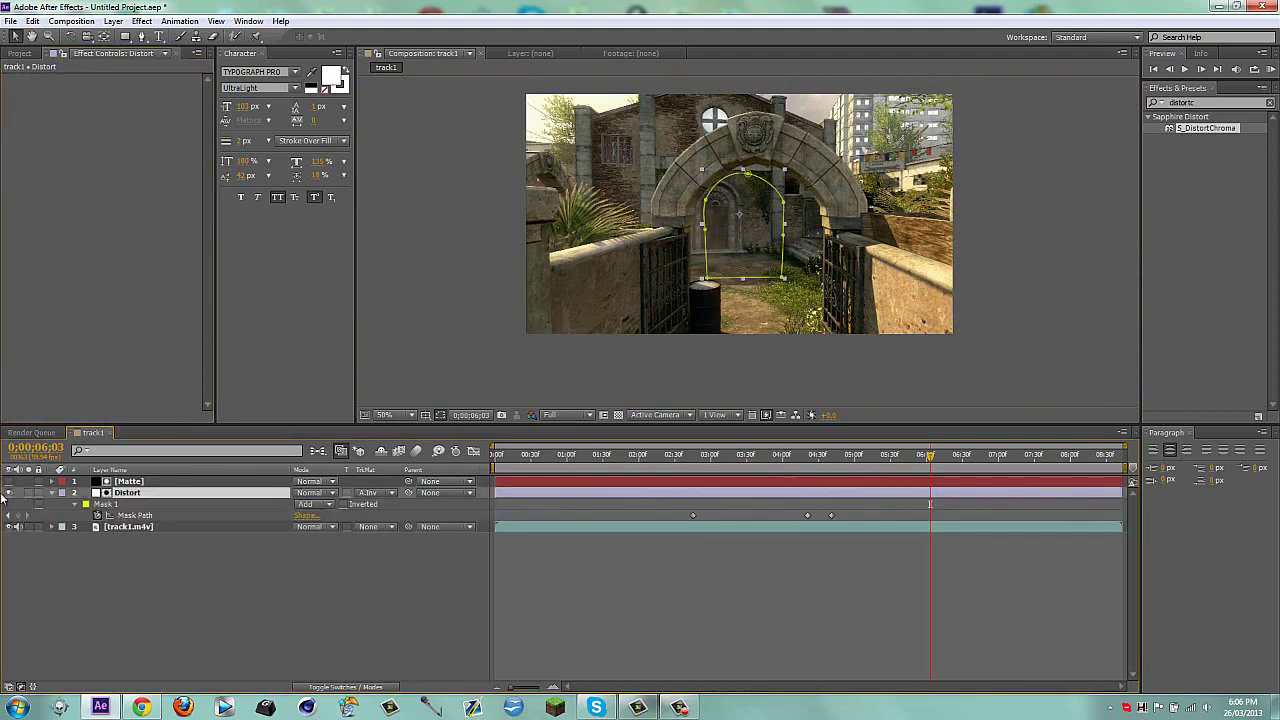
left_click(10, 516)
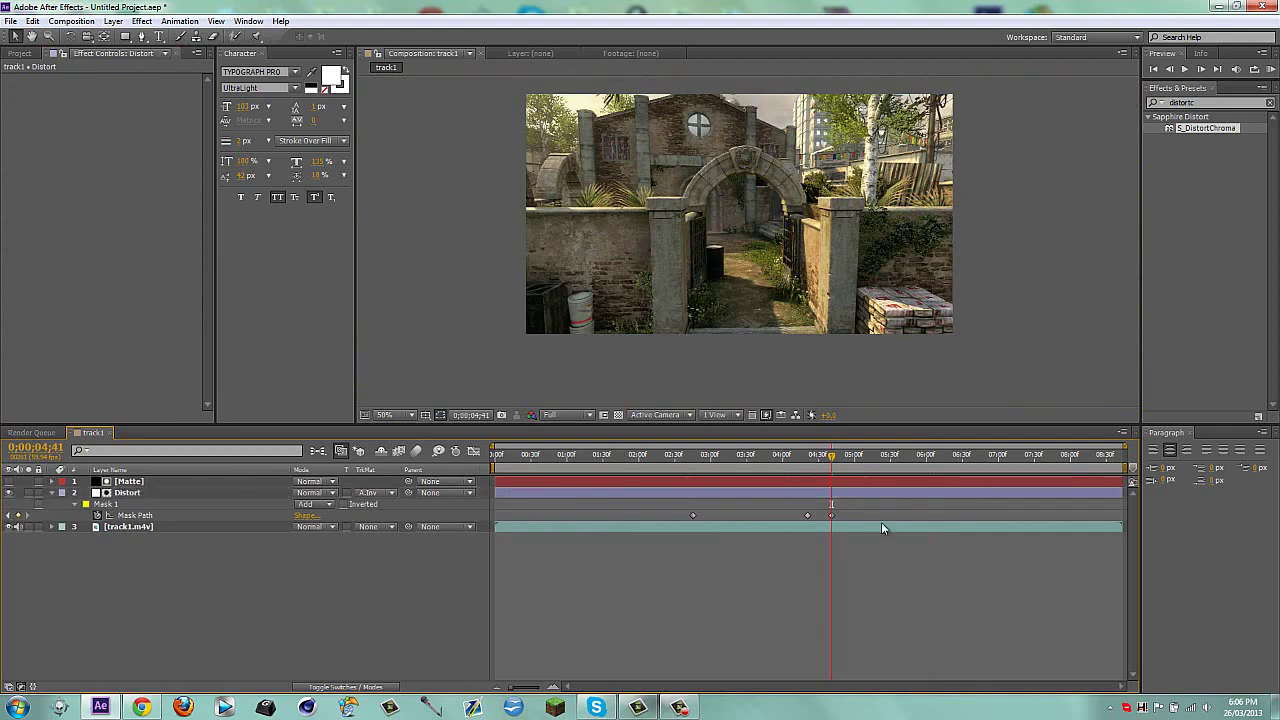
left_click(866, 495)
left_click(272, 636)
- Switch to Windows Explorer and open the Plug-ins folder in C:\Program Files\Adobe\Adobe After Effects CS6\Support Files
left_click(180, 20)
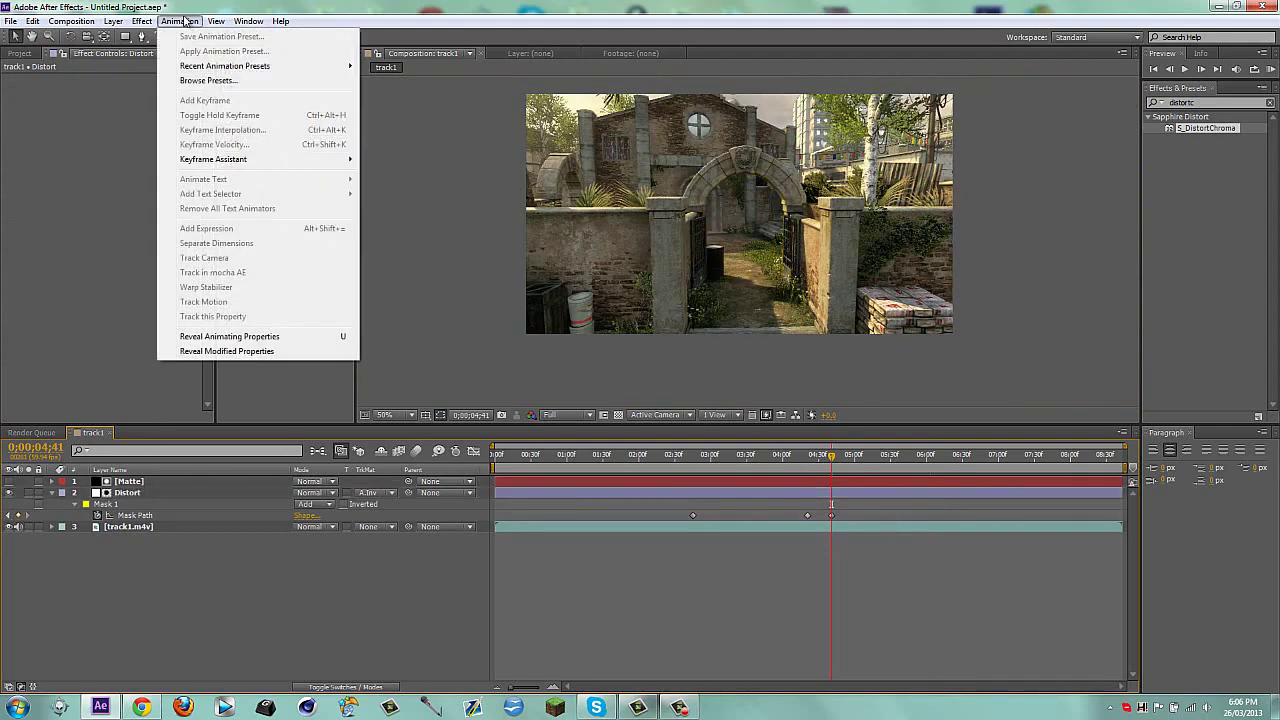
left_click(251, 547)
left_click(104, 707)
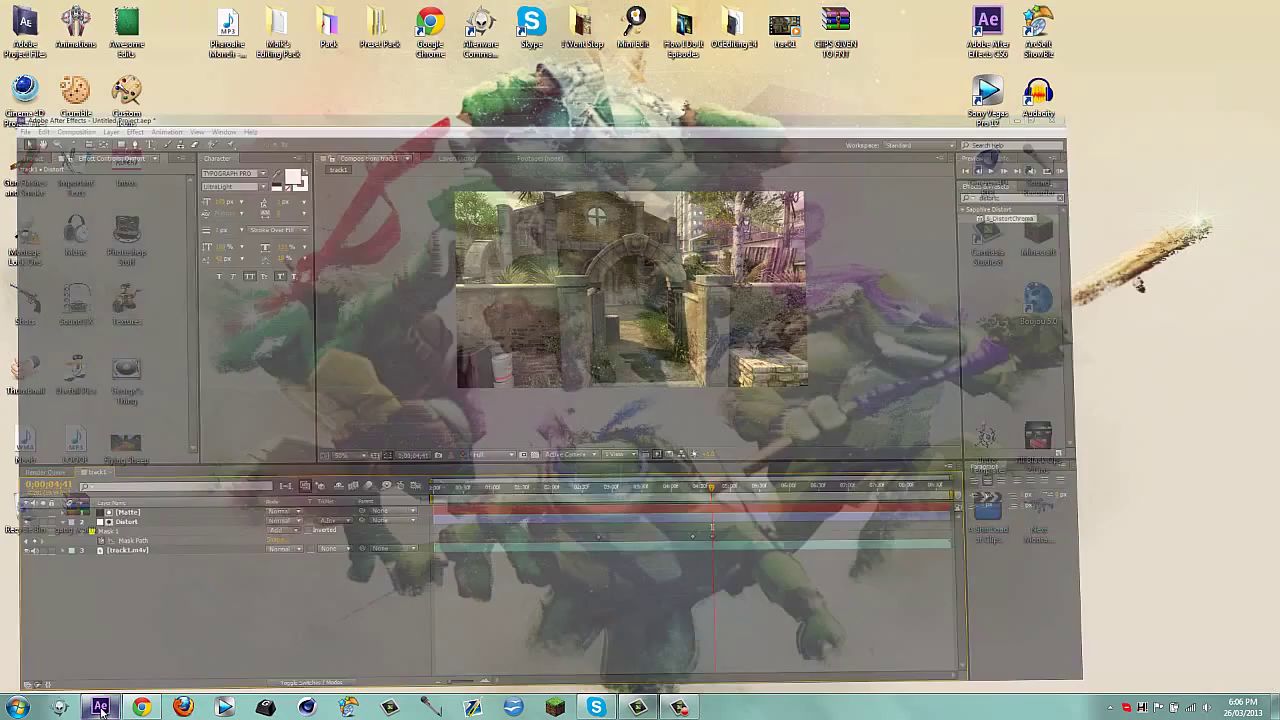
left_click(18, 707)
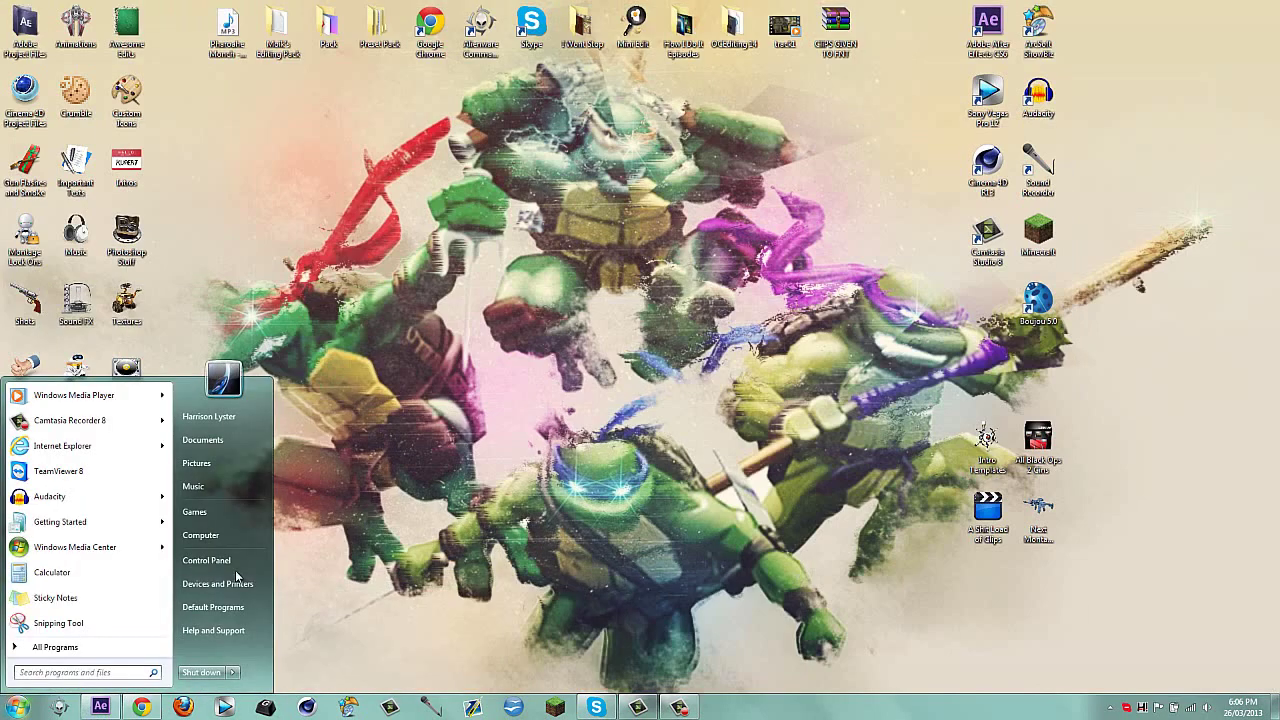
left_click(201, 536)
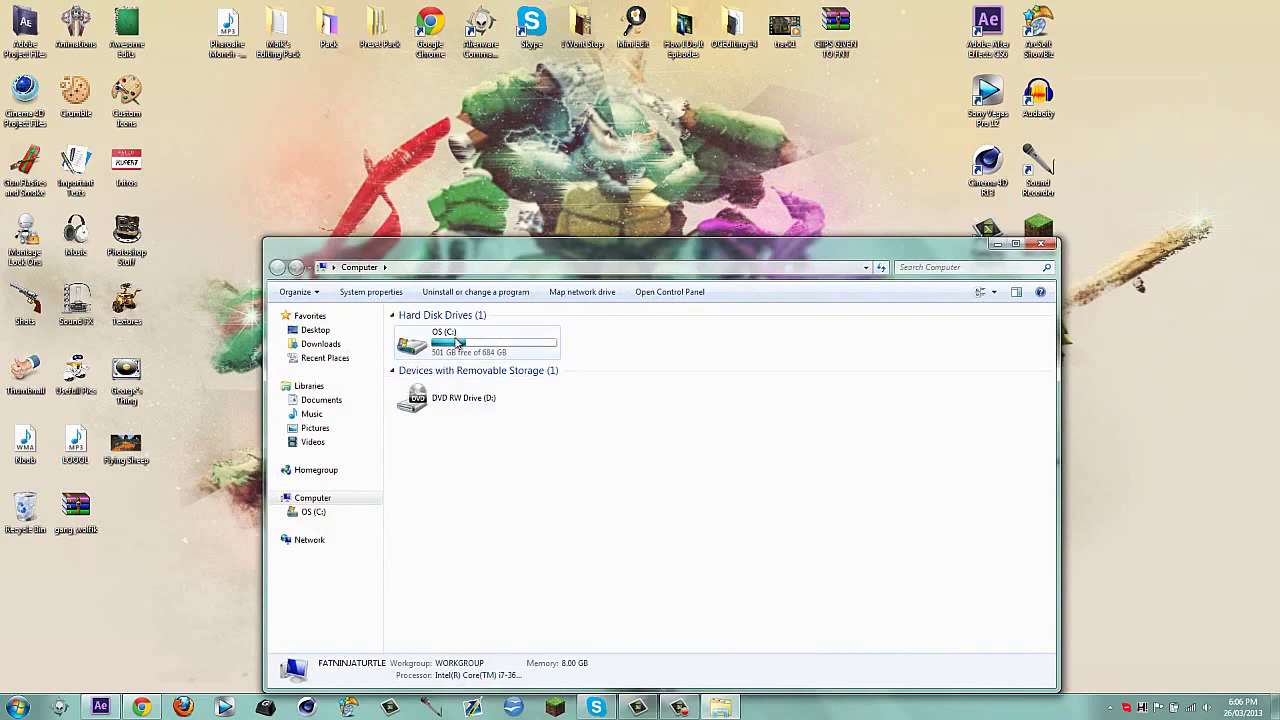
double_click(456, 343)
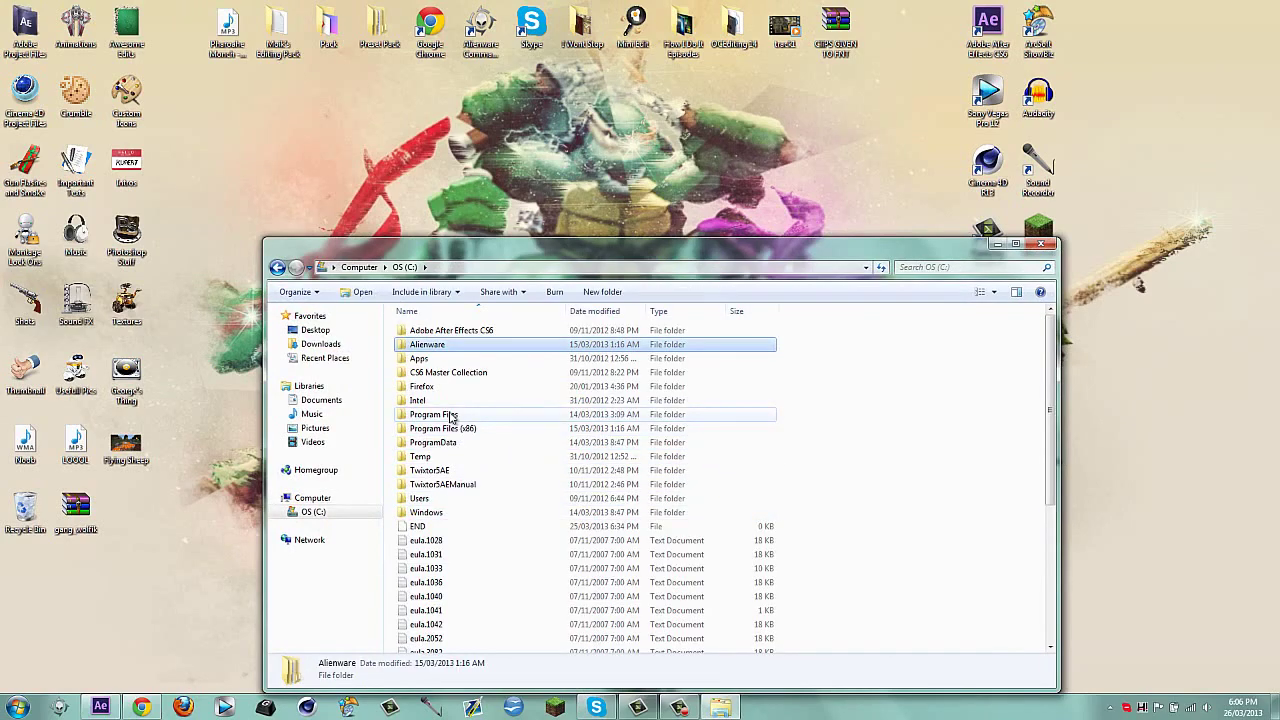
double_click(451, 414)
double_click(451, 332)
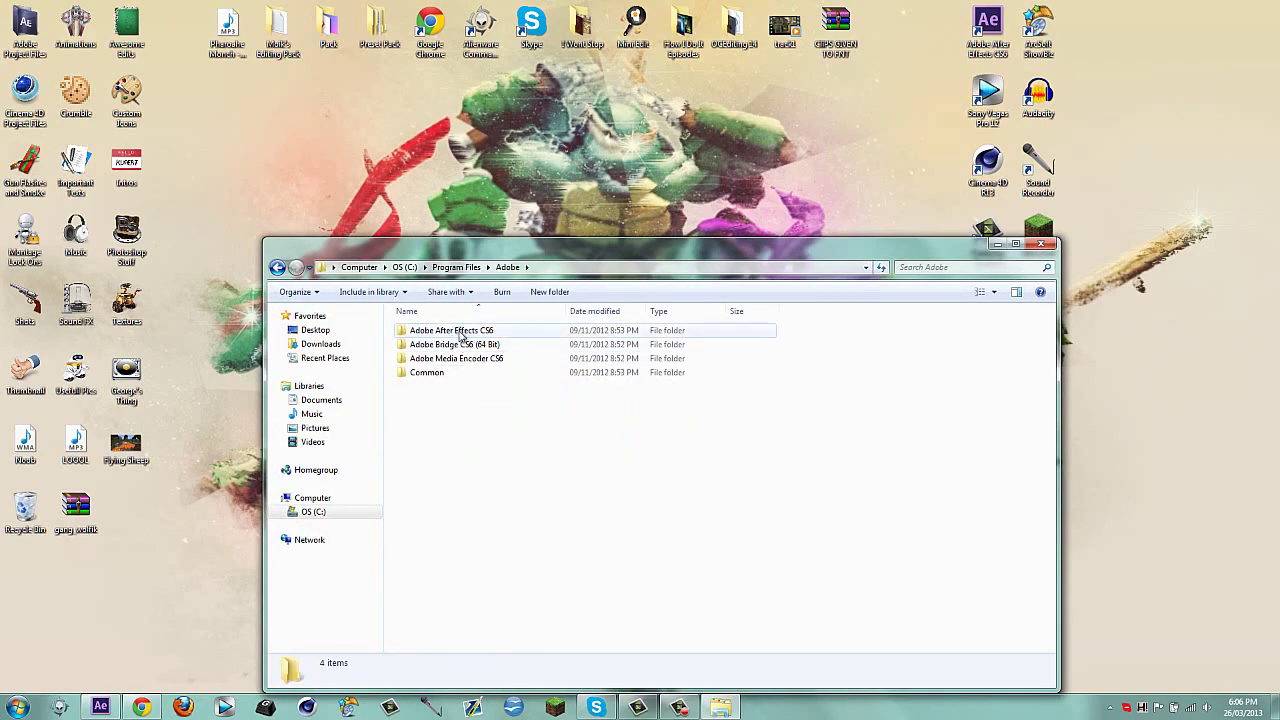
double_click(462, 335)
double_click(457, 333)
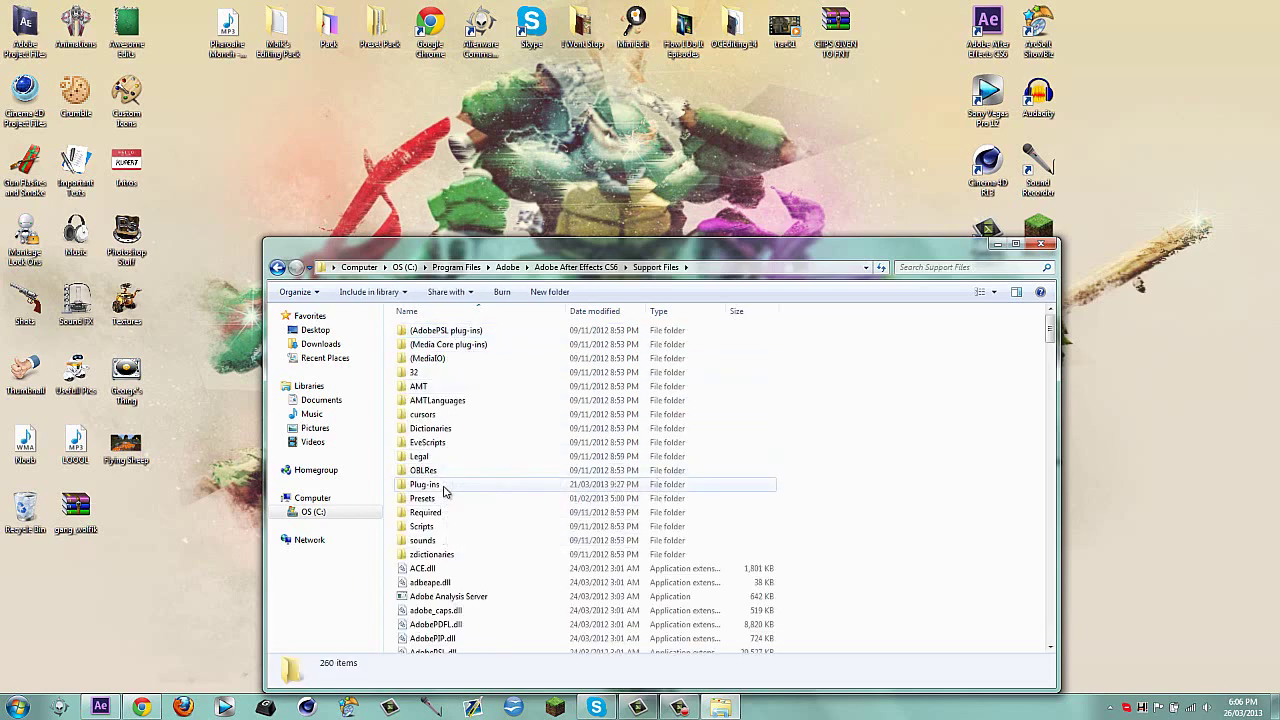
double_click(445, 490)
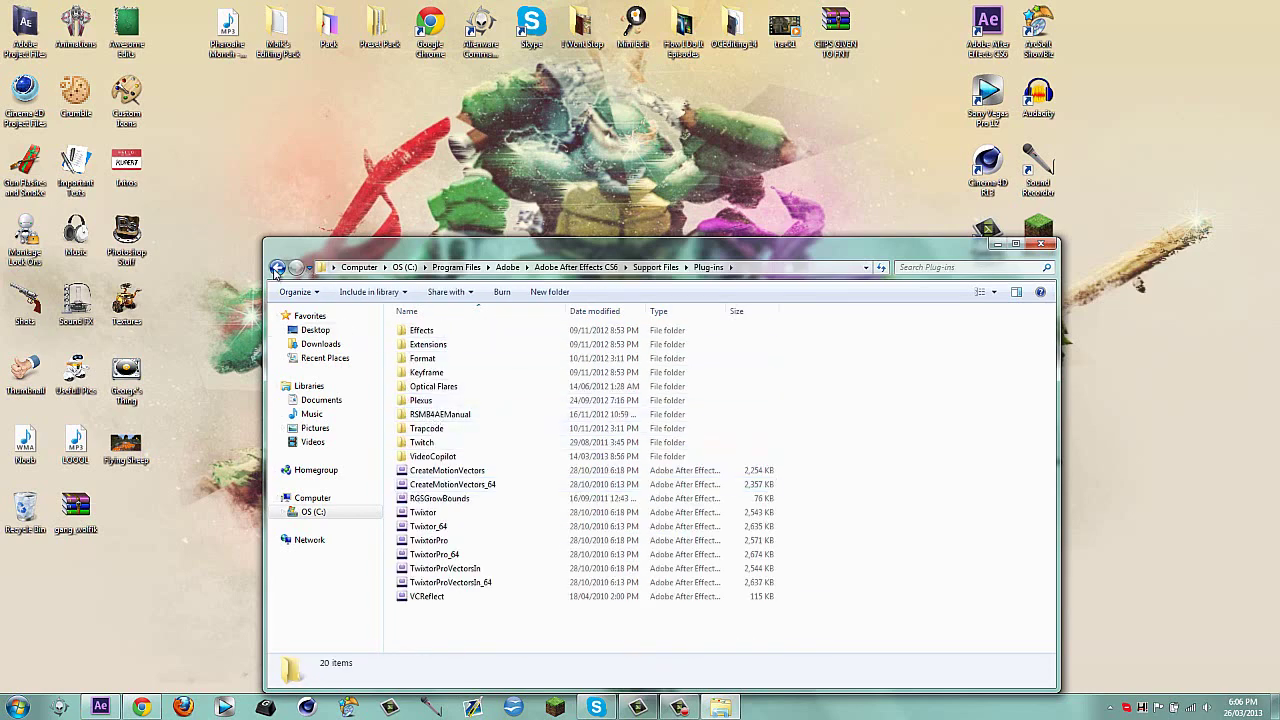
- Look through the Custom Presets folder inside the Support Files Presets folder, and close the Explorer window
left_click(277, 268)
double_click(445, 503)
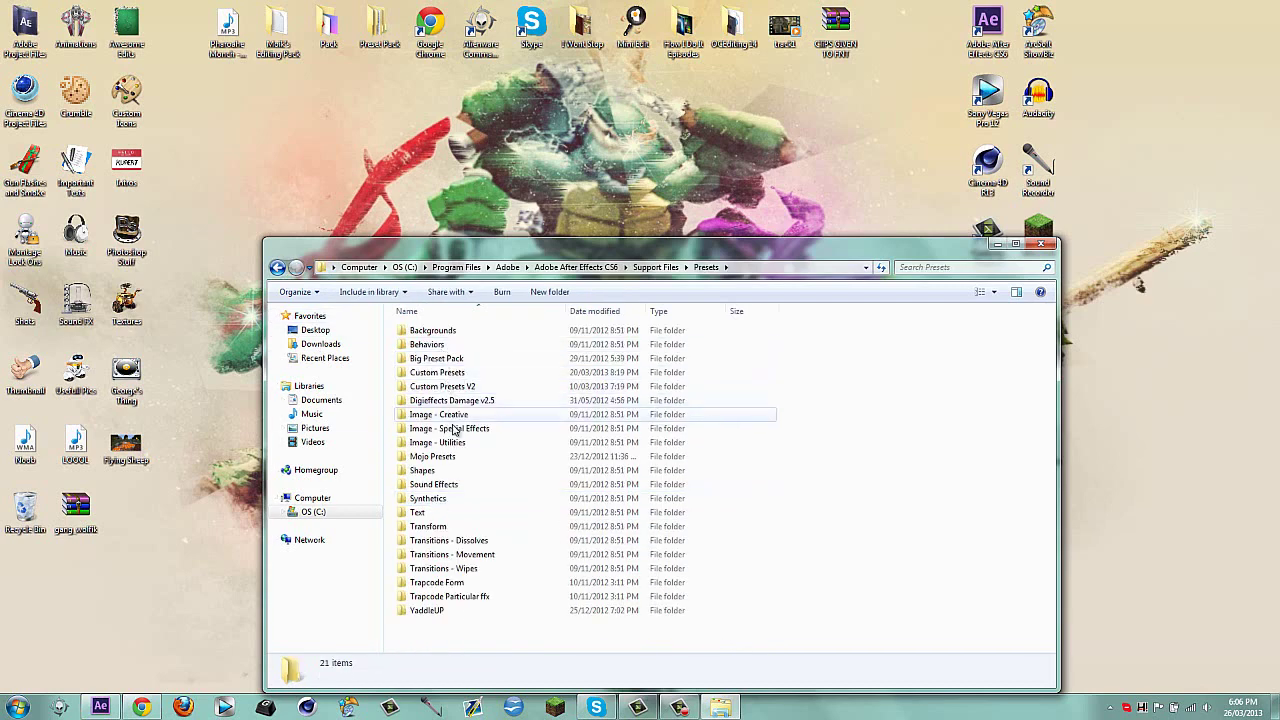
double_click(457, 374)
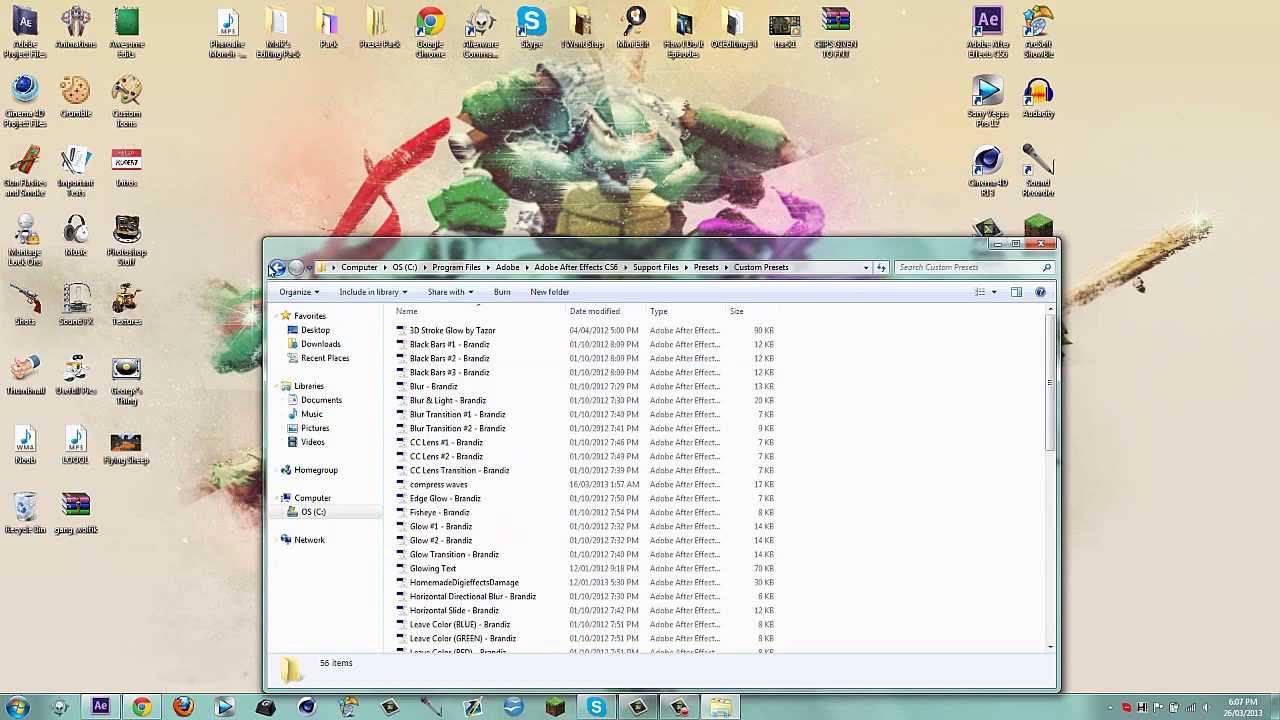
left_click(277, 268)
left_click(1043, 244)
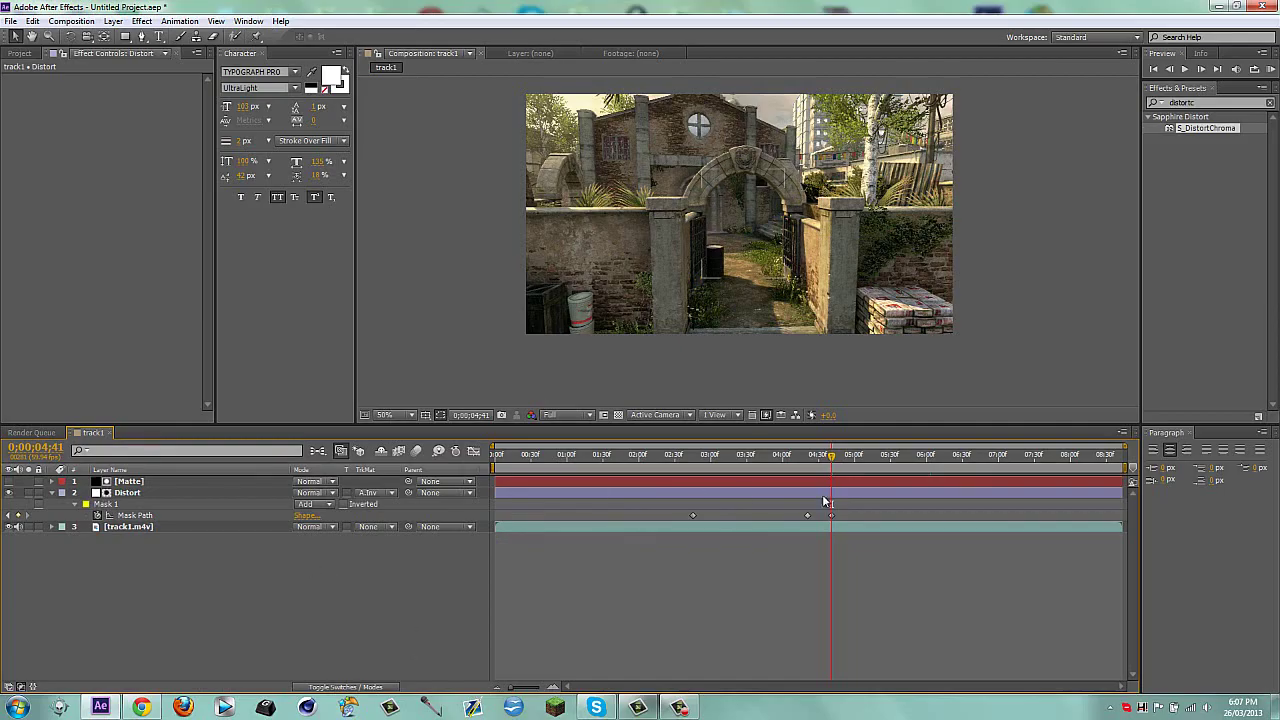
- Apply the Doorway to Heaven animation preset to the Distort layer at 0;00;04;41
left_click(684, 483)
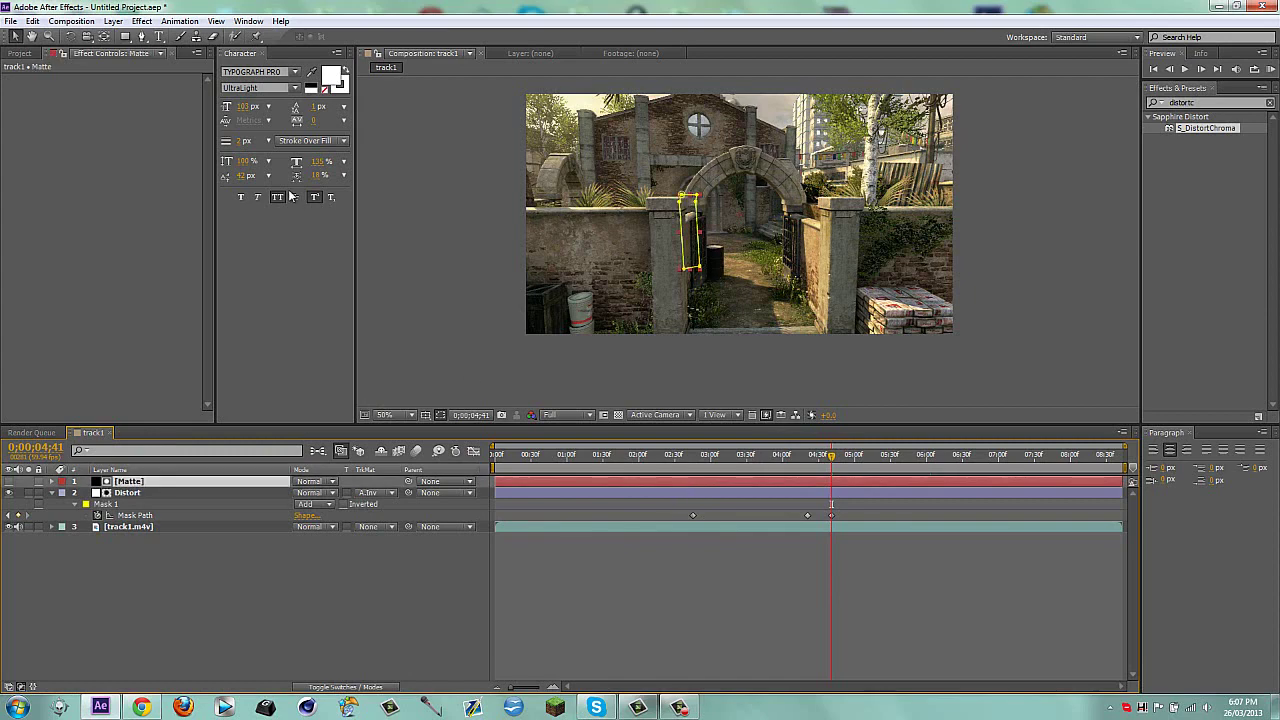
left_click(536, 493)
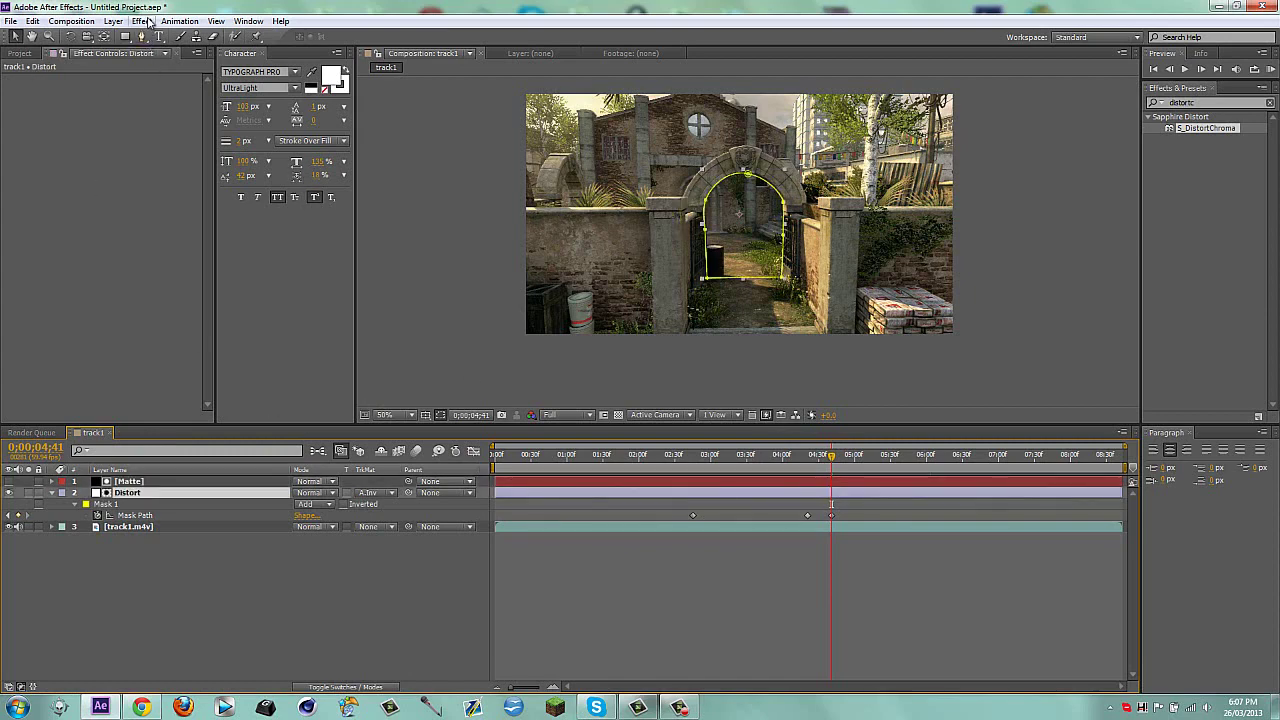
left_click(180, 21)
mouse_move(320, 70)
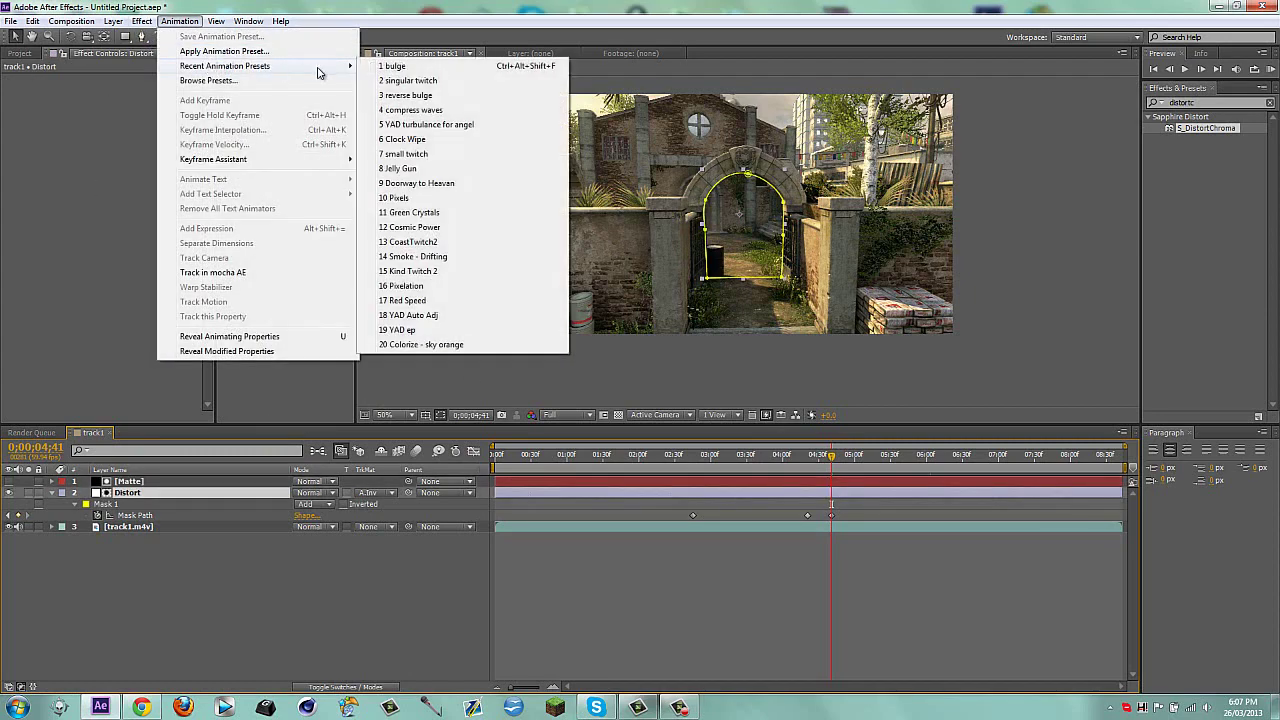
left_click(267, 51)
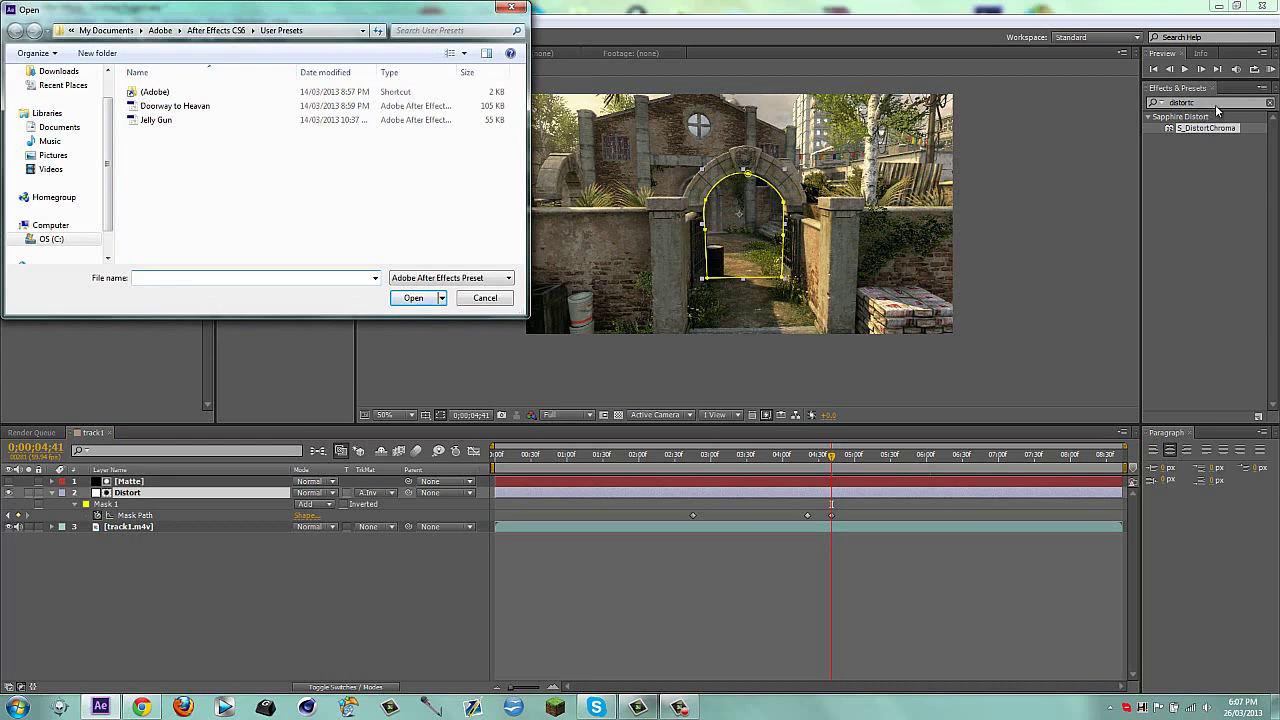
double_click(182, 108)
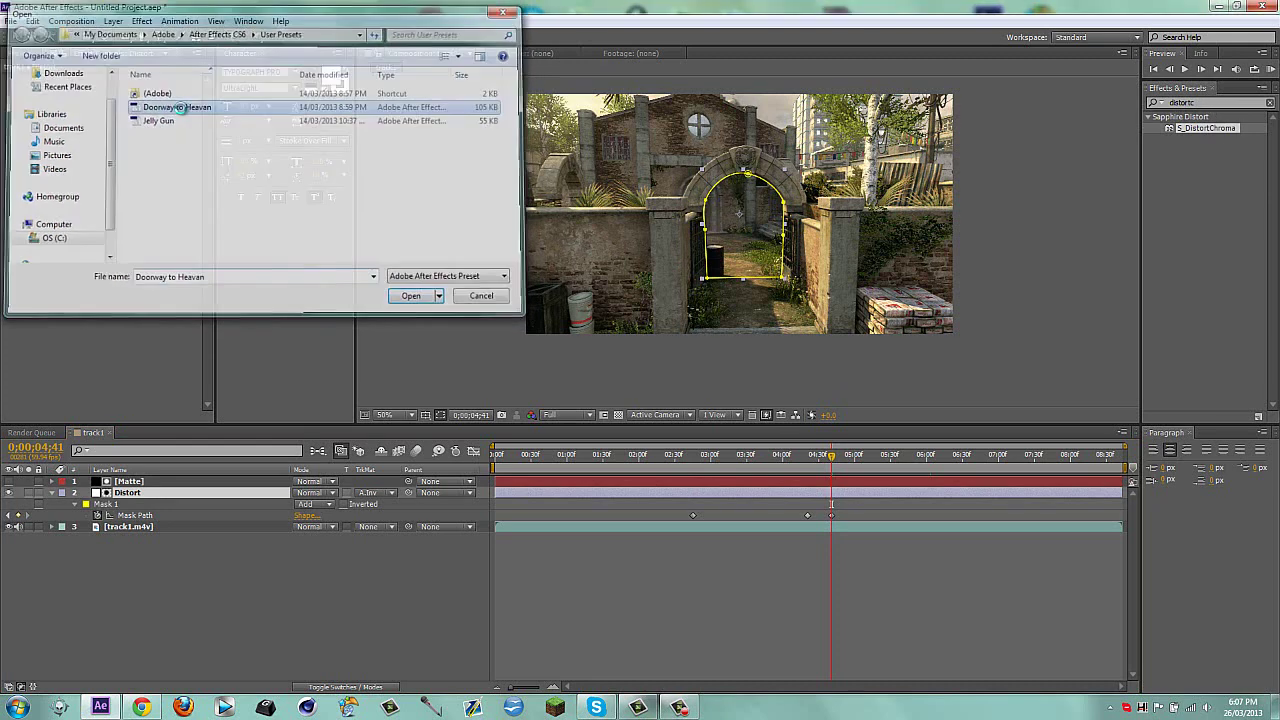
left_click(379, 583)
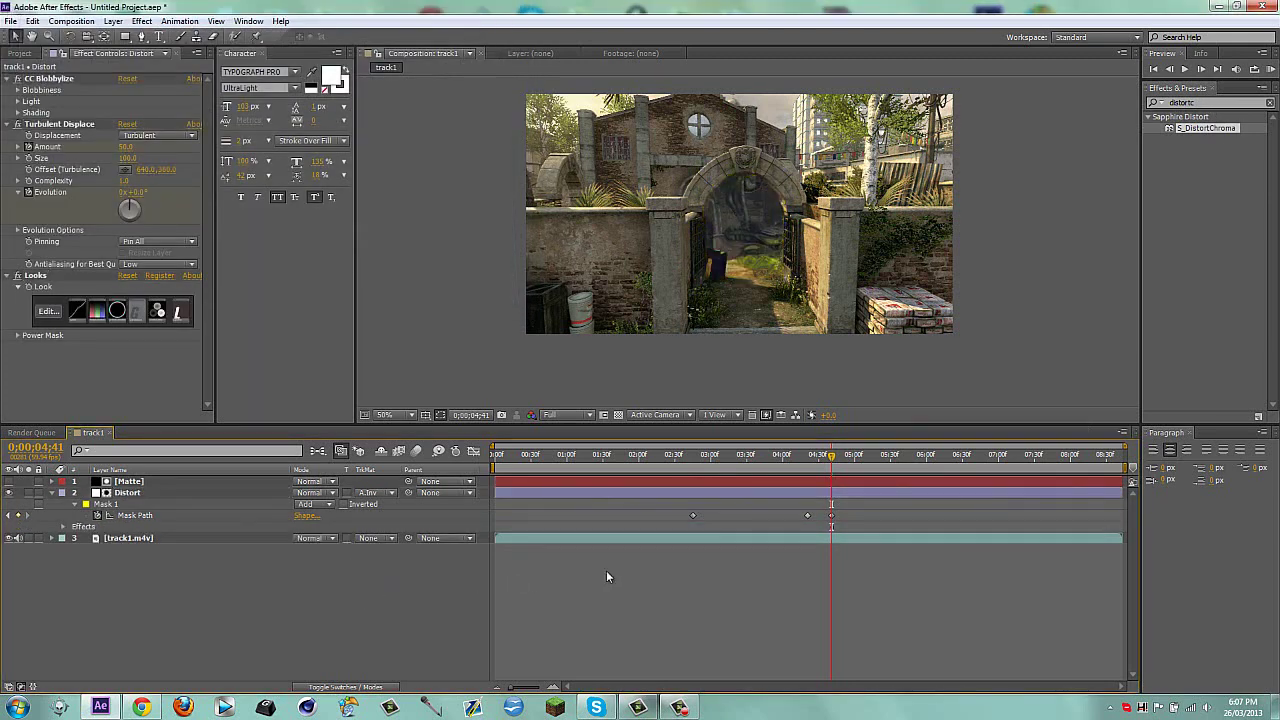
- Examine the preset's distortion in the archway at 0;00;05;38 along with its CC Blobbylize and Turbulent Displace effects
scroll(767, 246, "up", 2)
scroll(767, 246, "down", 2)
left_click_drag(862, 464, 900, 460)
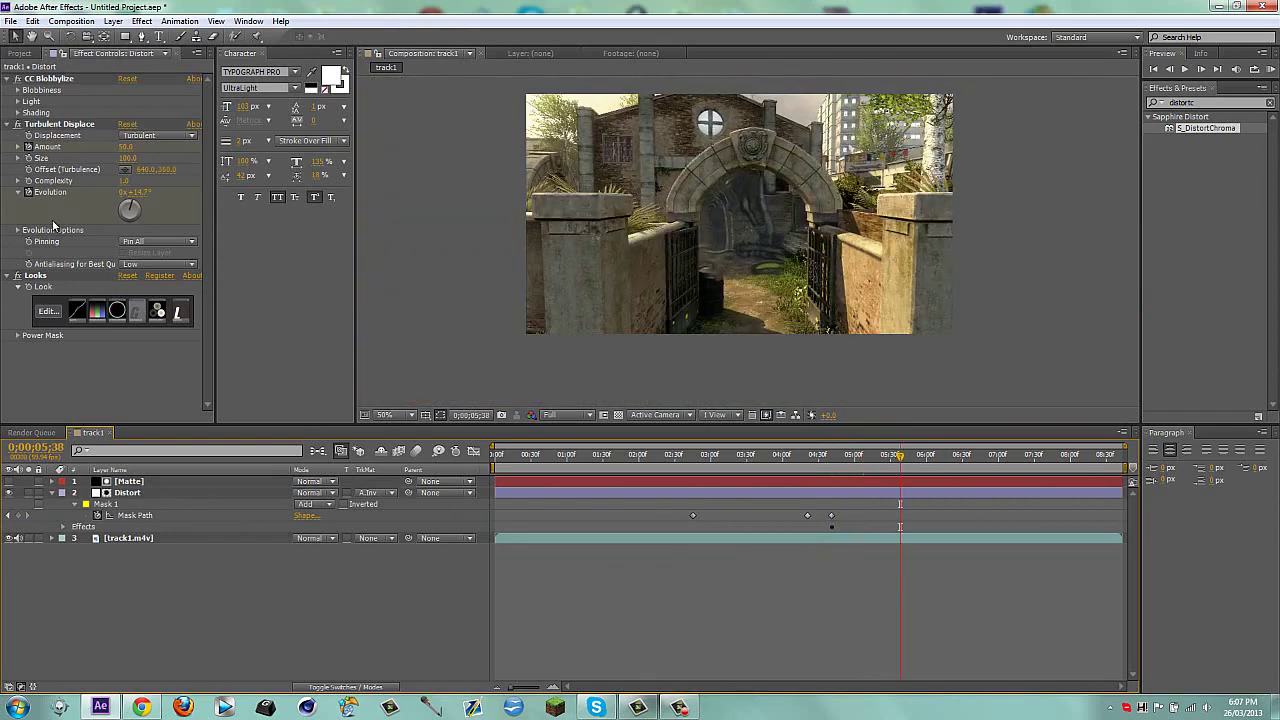
left_click(75, 78)
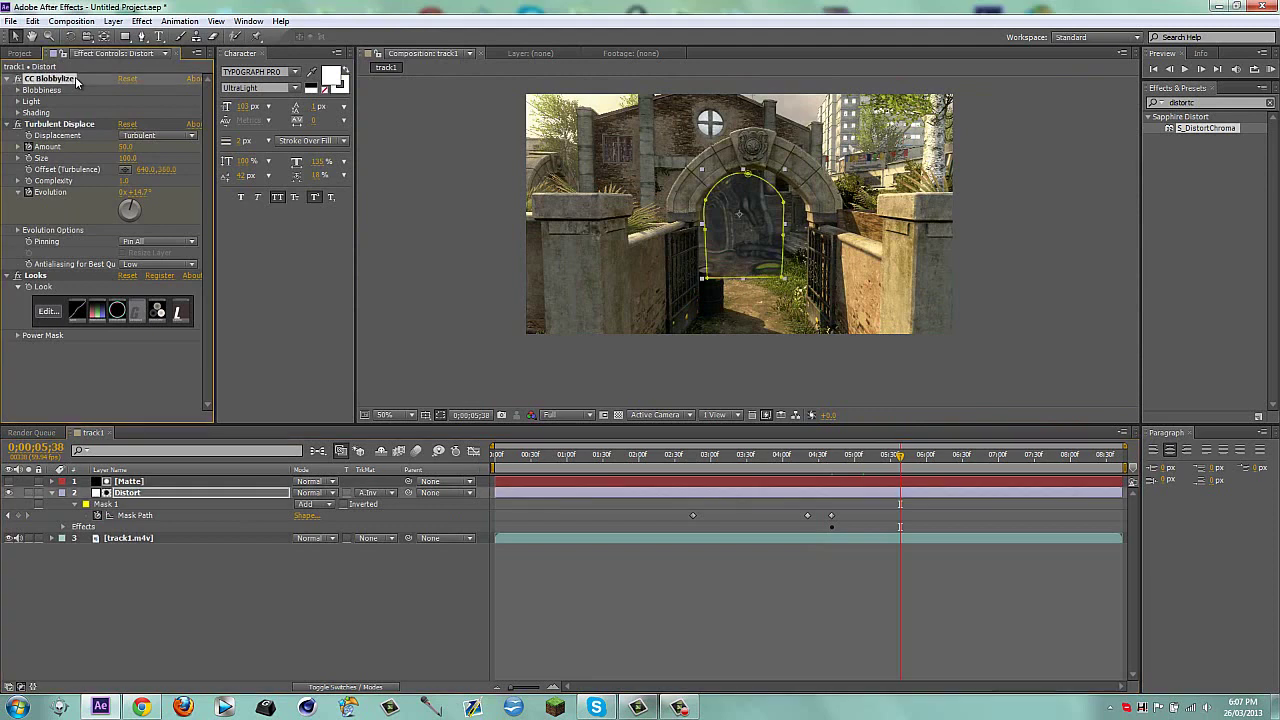
left_click(131, 359)
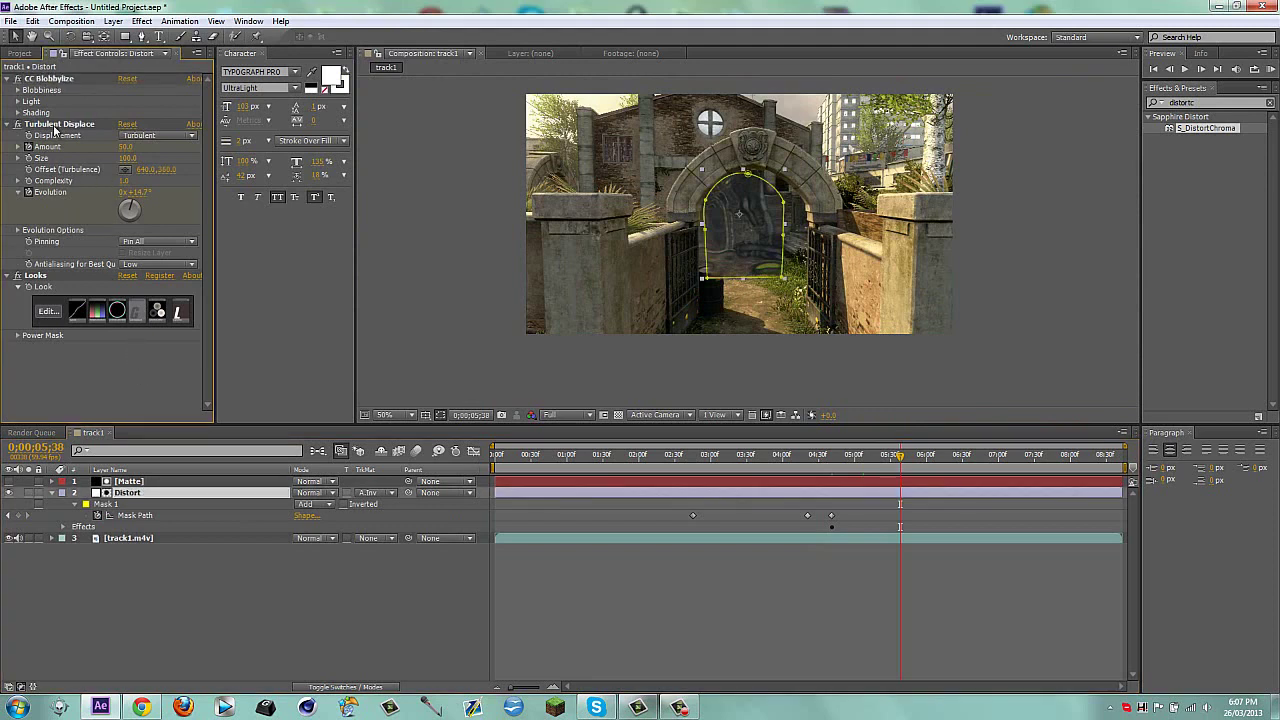
left_click(55, 126)
left_click(137, 375)
- Inspect the archway closely at 0;00;04;31 and expand the Blobbiness settings of CC Blobbylize
left_click(819, 457)
left_click(334, 595)
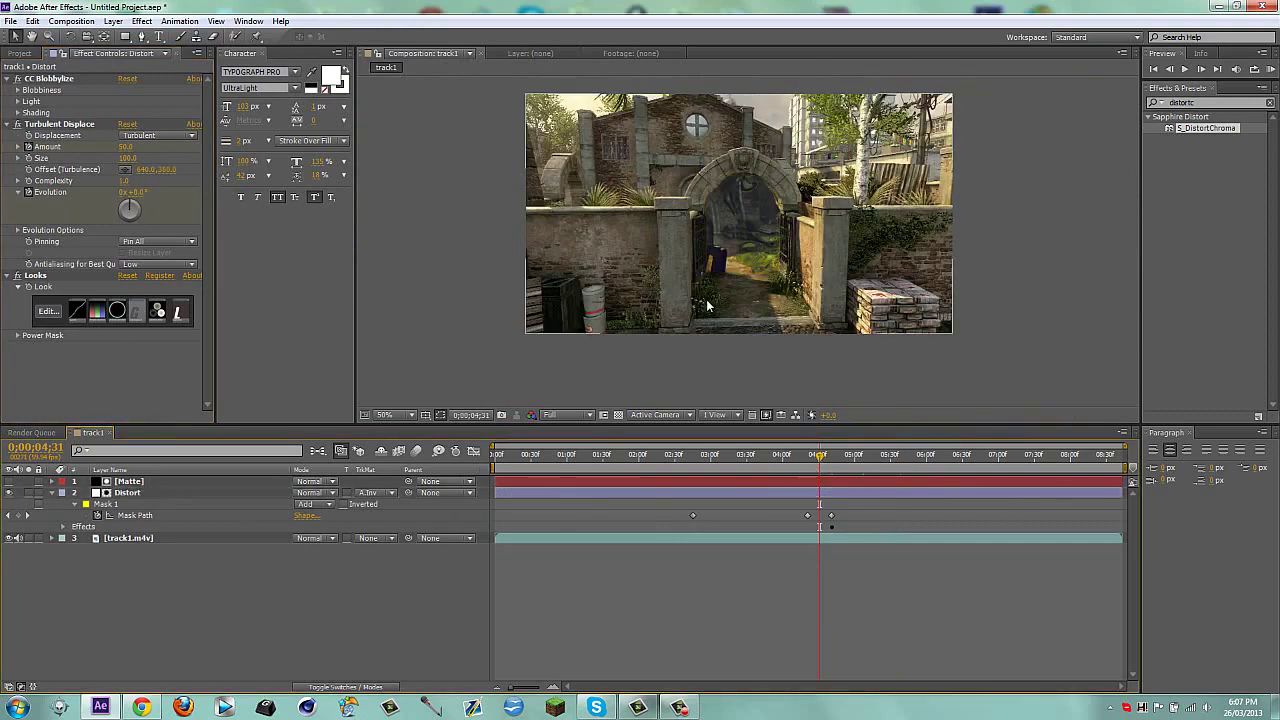
scroll(706, 301, "up", 1)
key("h")
left_click_drag(833, 230, 727, 292)
key("v")
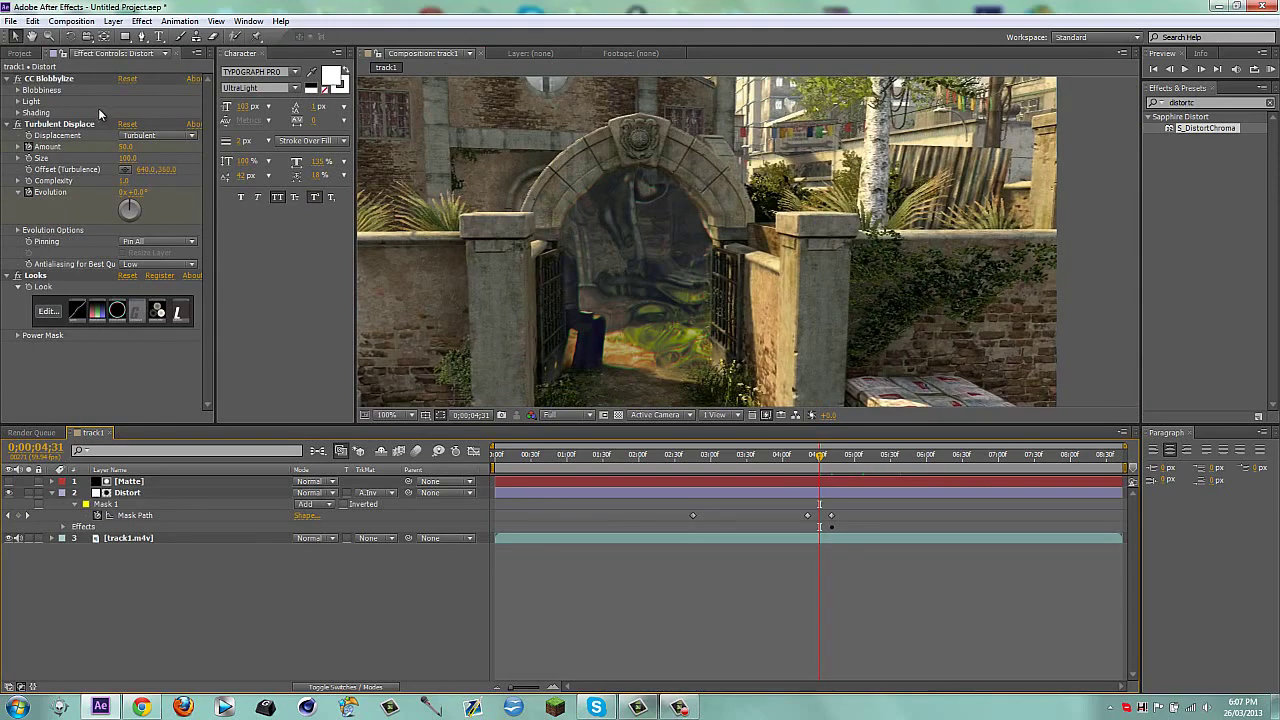
left_click(19, 90)
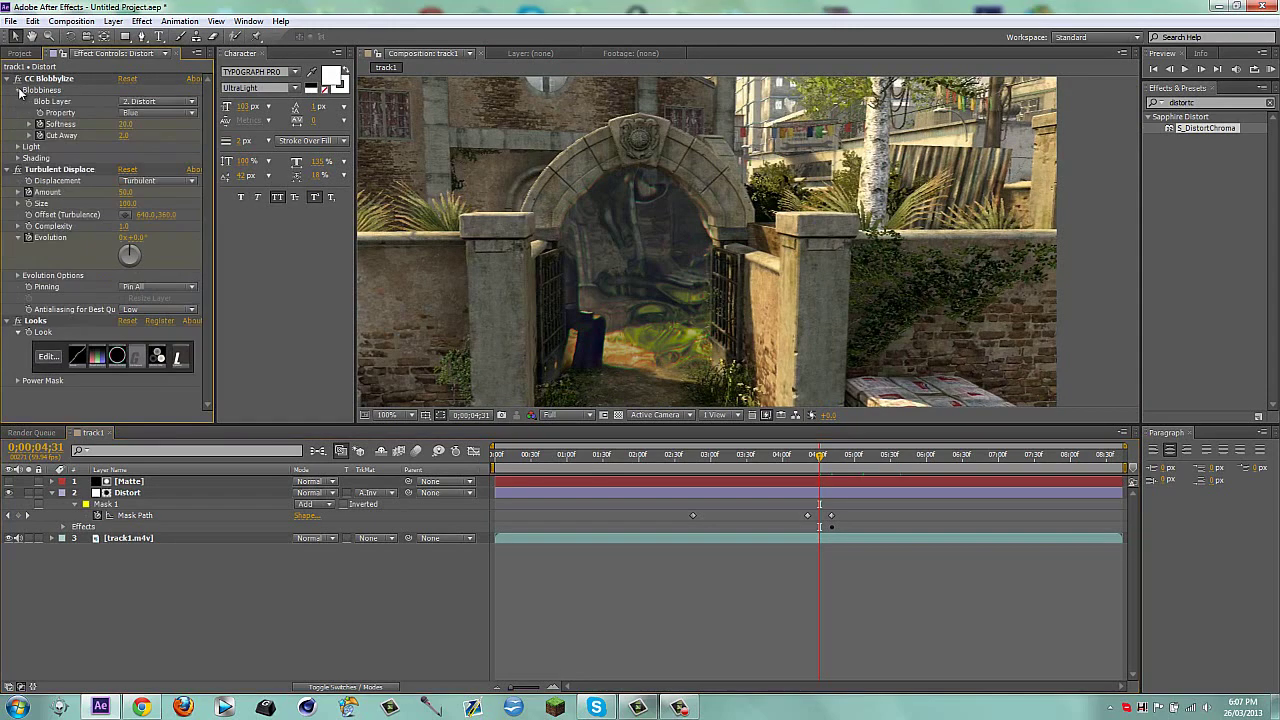
- Reveal all modified properties of the Distort layer in the timeline and move to 0;00;06;24
left_click(840, 491)
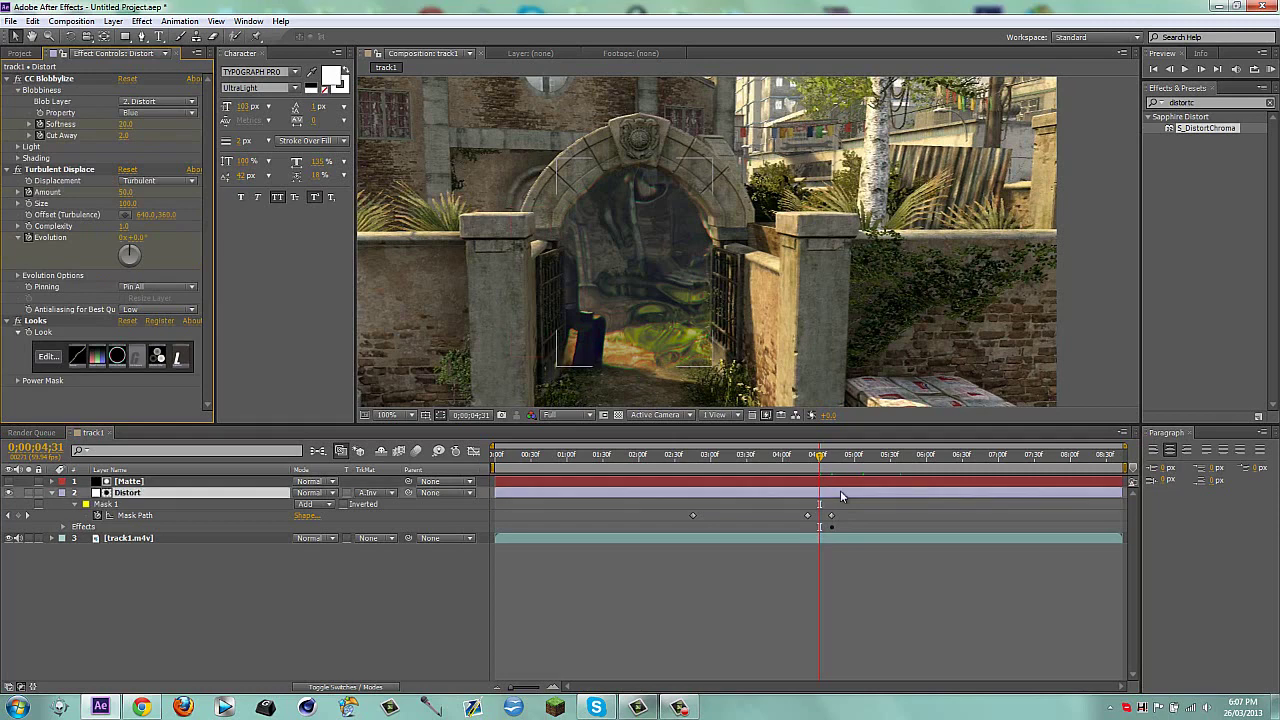
key("u")
key("u")
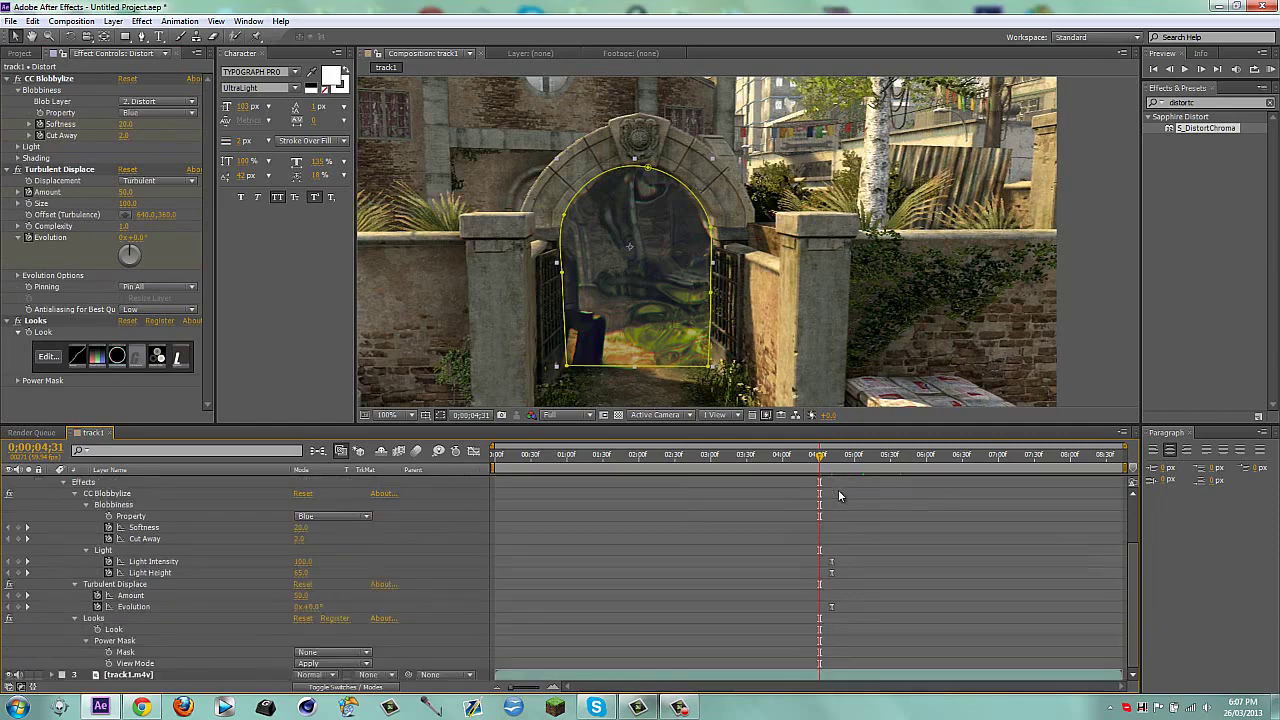
left_click_drag(850, 458, 955, 460)
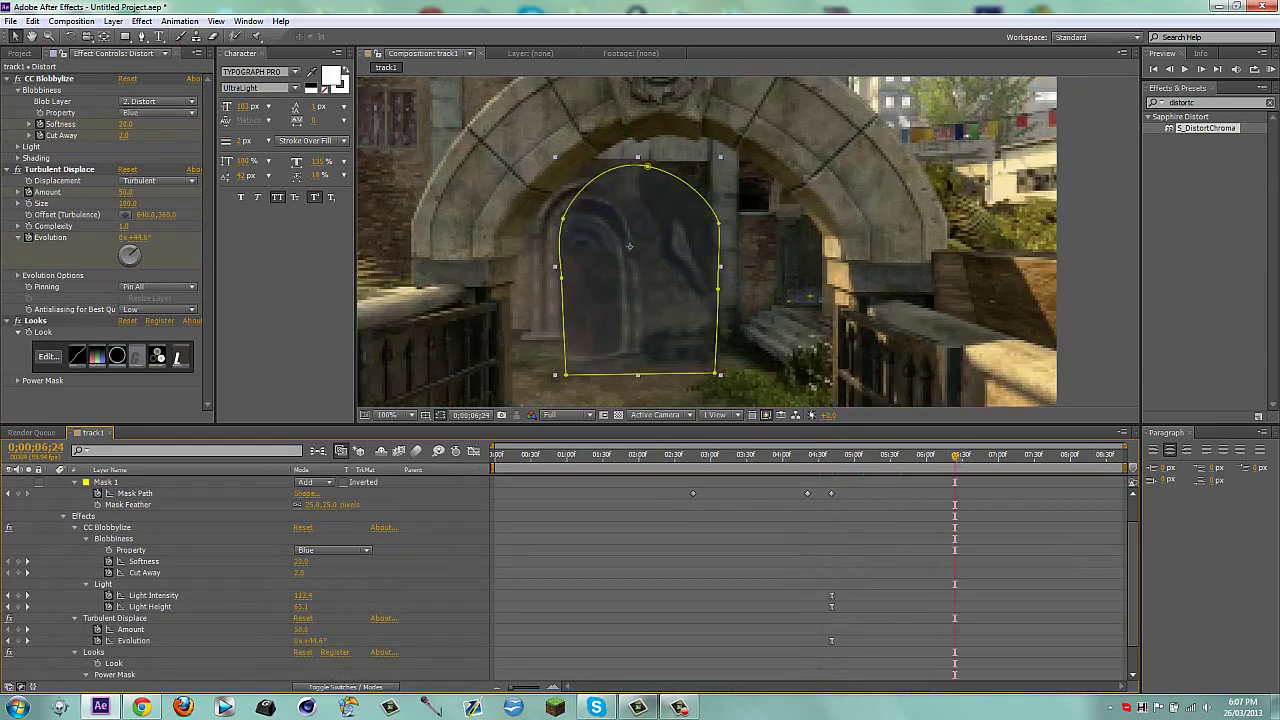
- Collapse the Distort layer's properties in the timeline and inspect the archway distortion up close at 0;00;06;24
key("u")
left_click(890, 526)
left_click(895, 492)
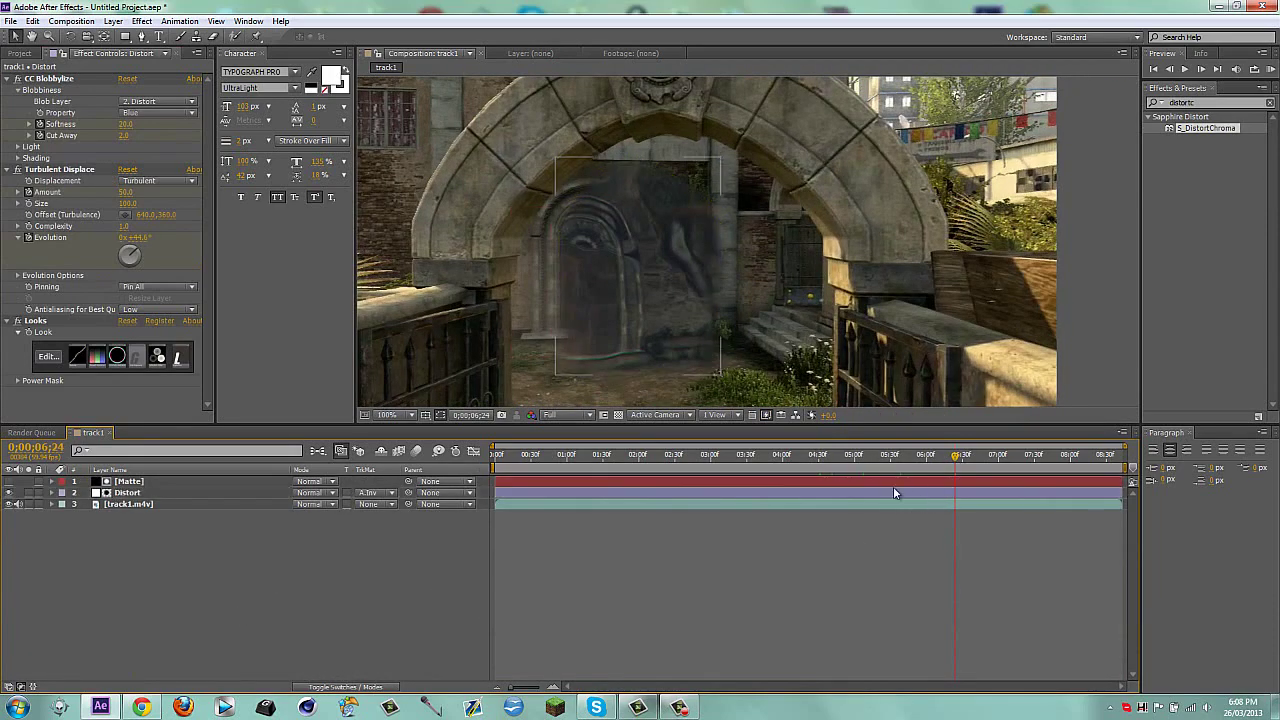
scroll(728, 323, "up", 1)
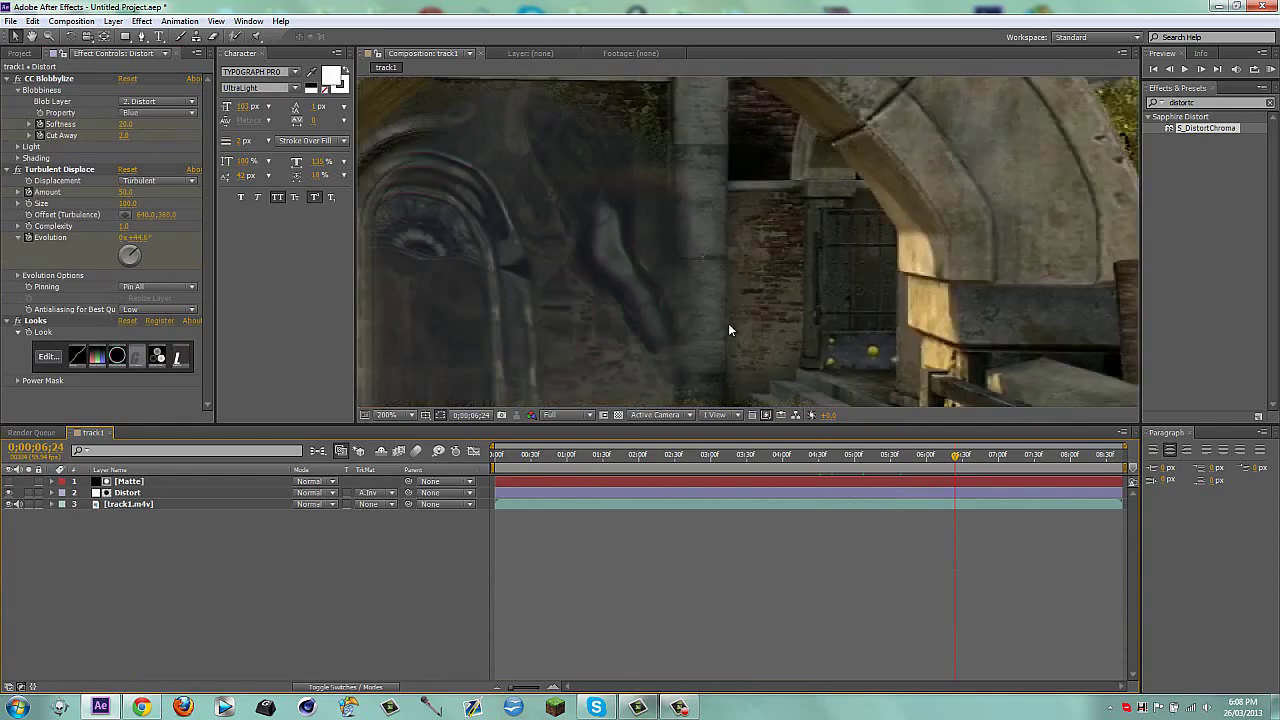
scroll(750, 243, "down", 1)
scroll(751, 248, "down", 1)
- Review the archway distortion at 0;00;05;02 and at 0;00;04;40, both close up and in the full frame
left_click(857, 458)
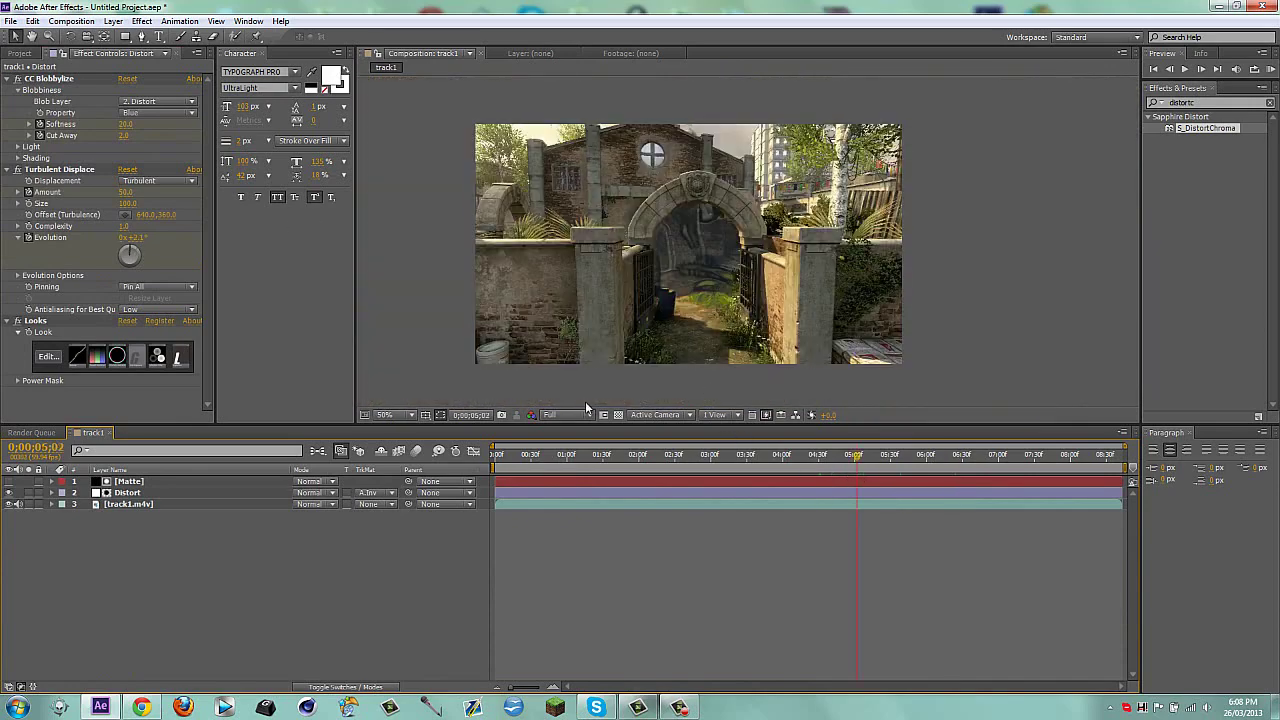
scroll(679, 318, "up", 1)
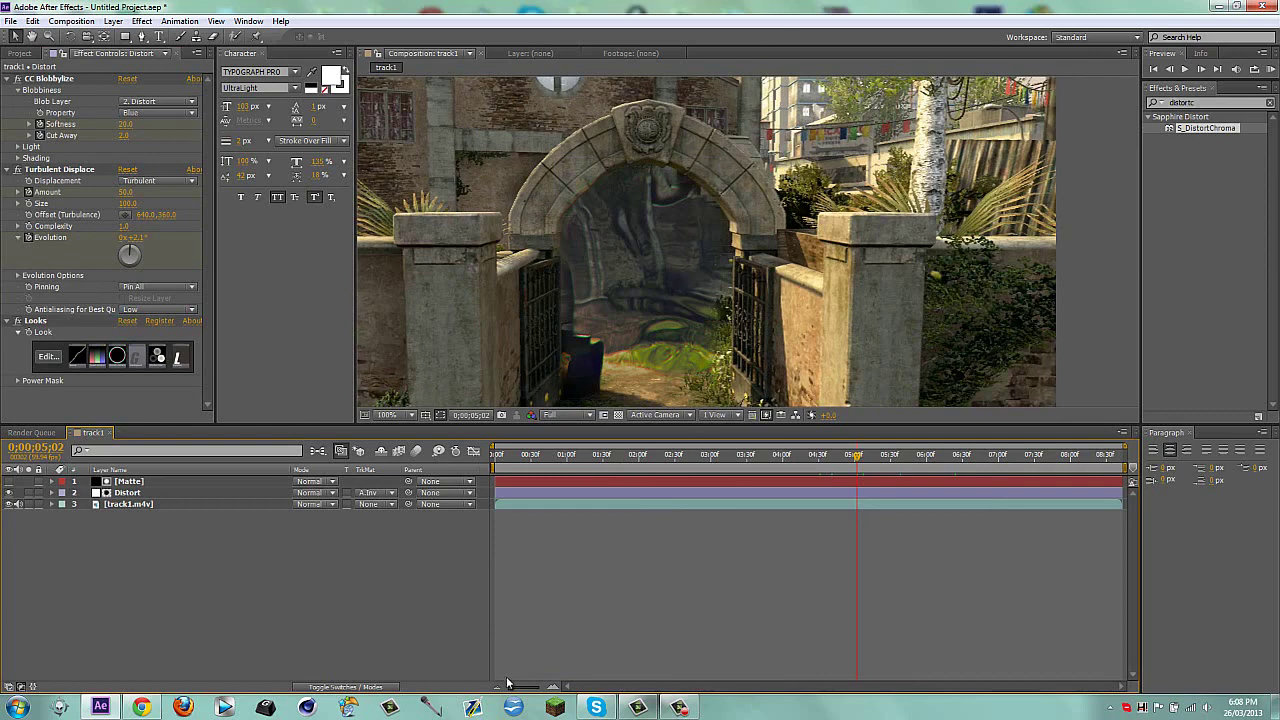
left_click(830, 456)
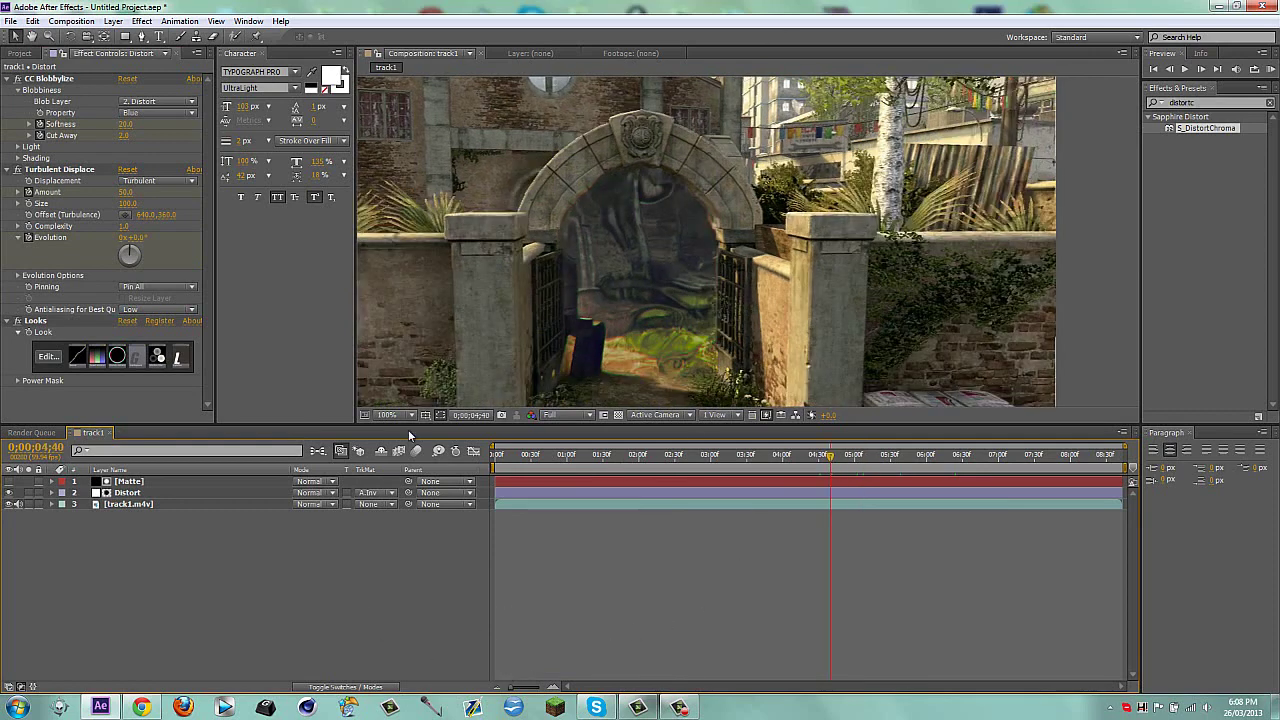
scroll(673, 161, "down", 1)
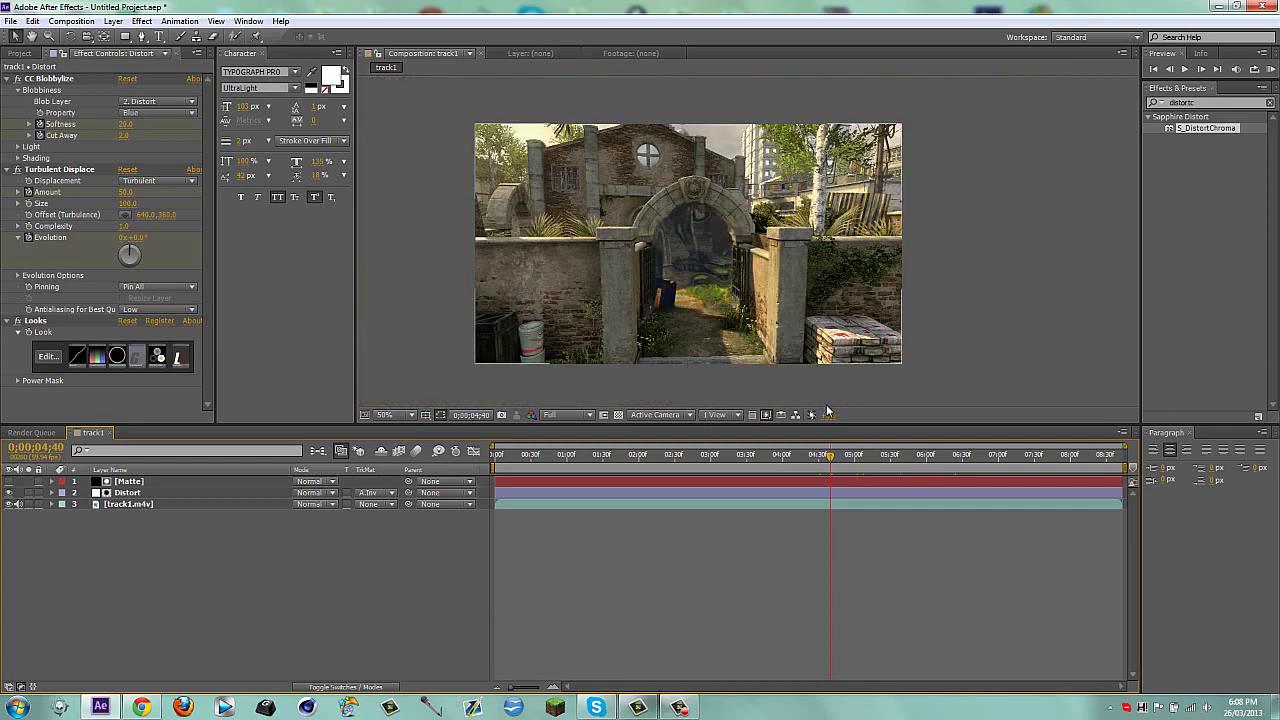
- Collapse the settings of the CC Blobbylize, Turbulent Displace and Looks effects on the Distort layer
left_click(7, 78)
left_click(7, 90)
left_click(7, 101)
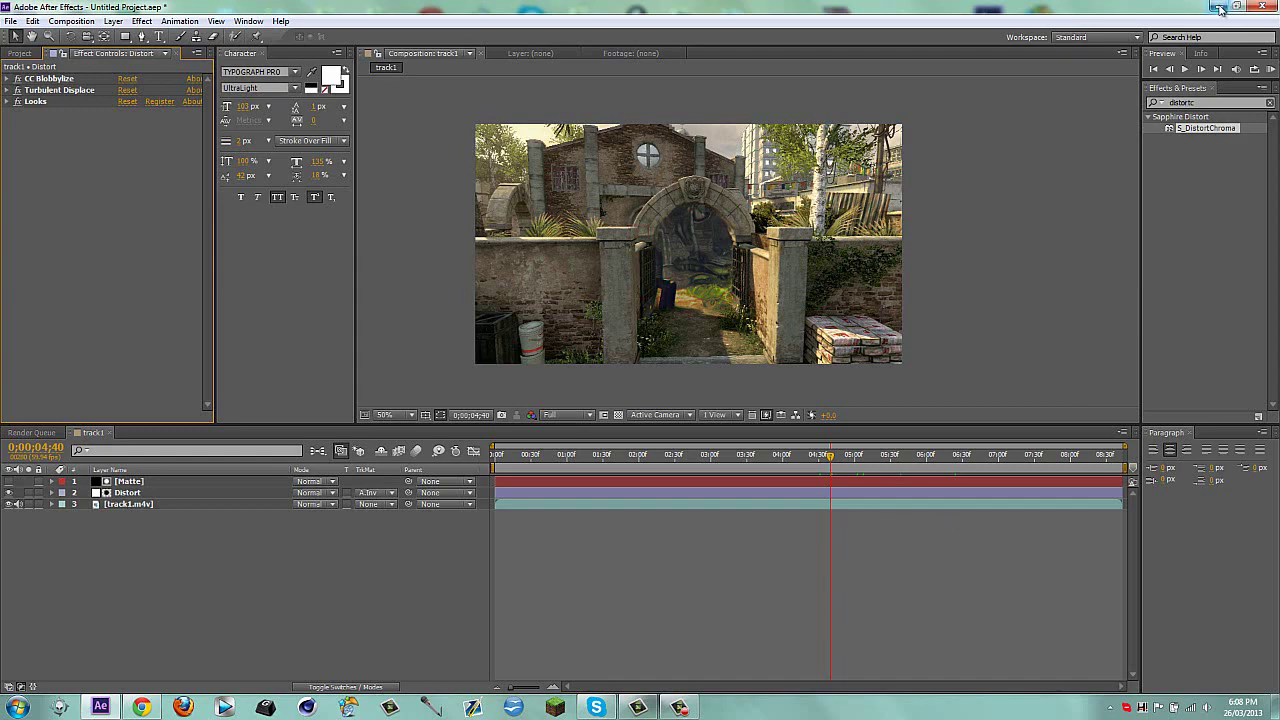
left_click(1217, 6)
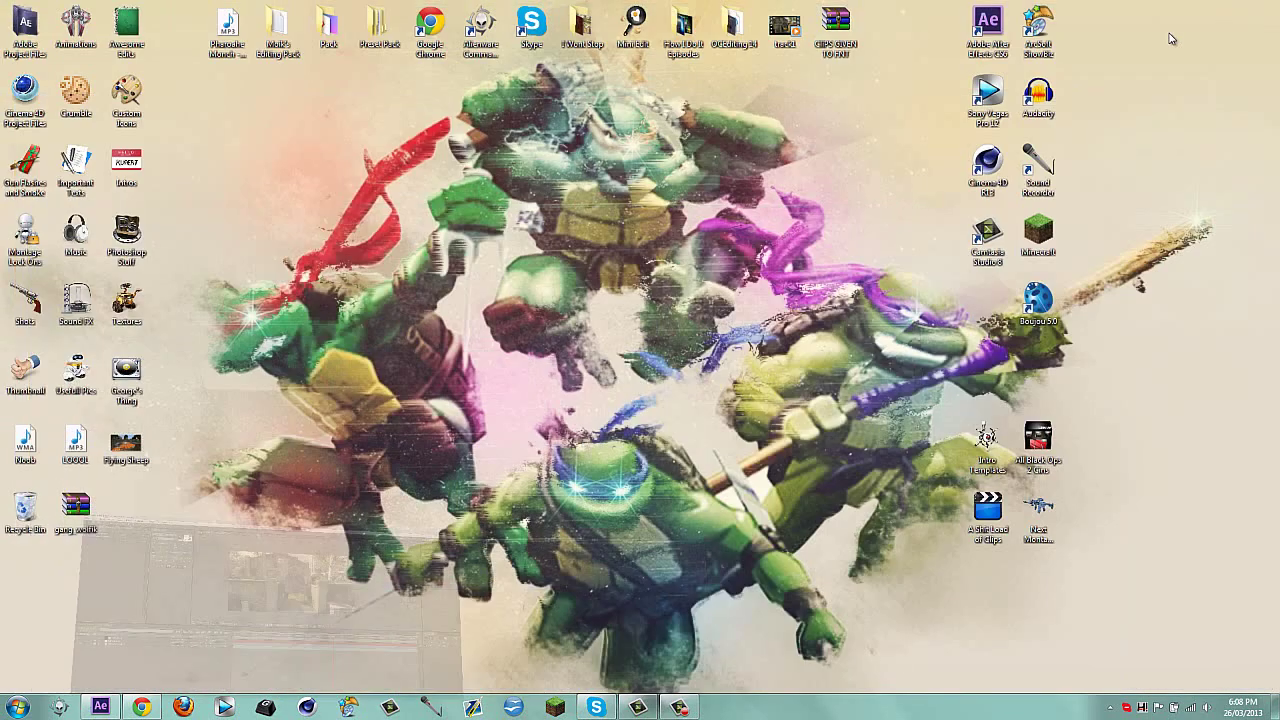
left_click(679, 707)
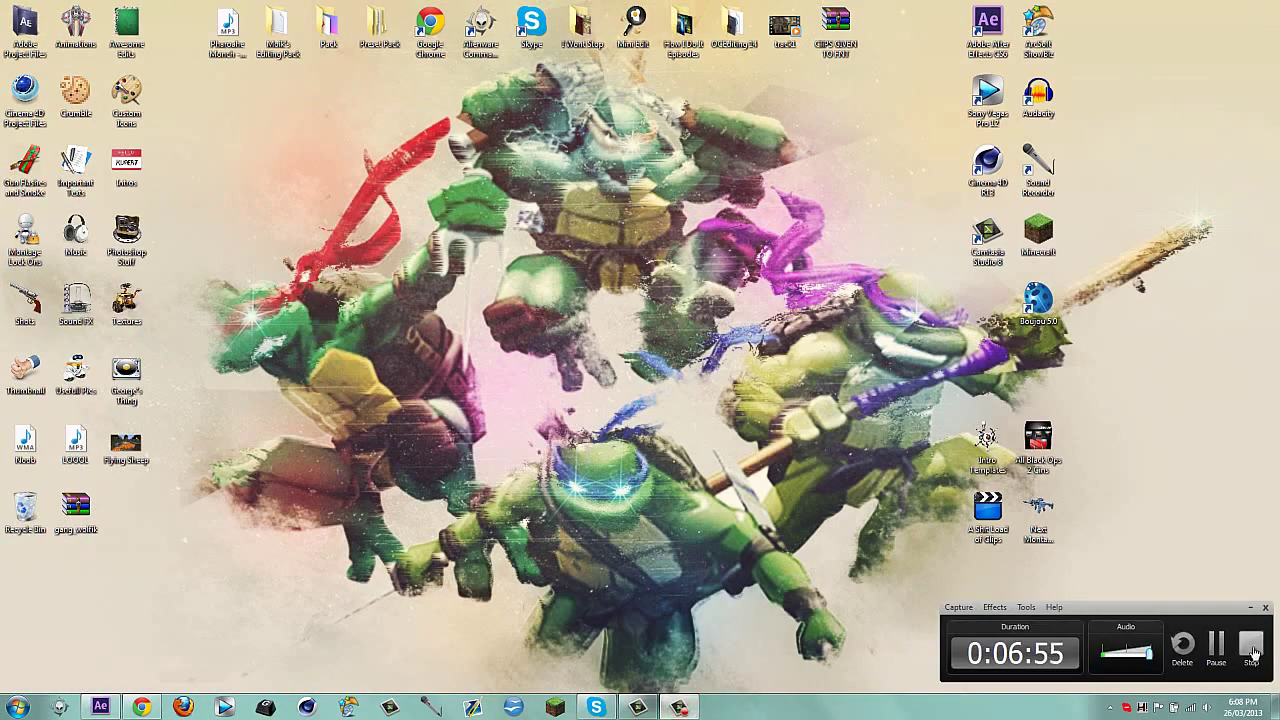